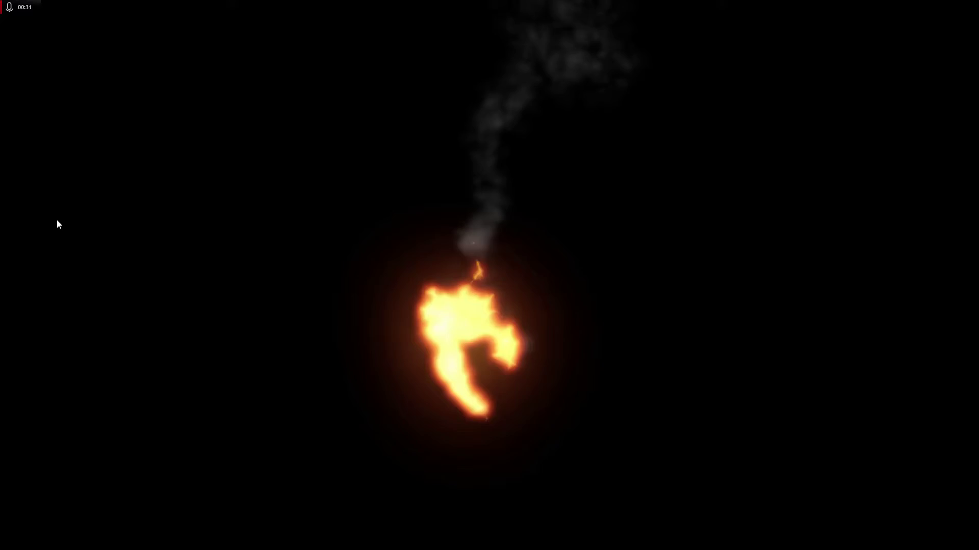
# Exit the fire clip's full-screen playback, close the video player, and return to After Effects
pyautogui.press('Escape')
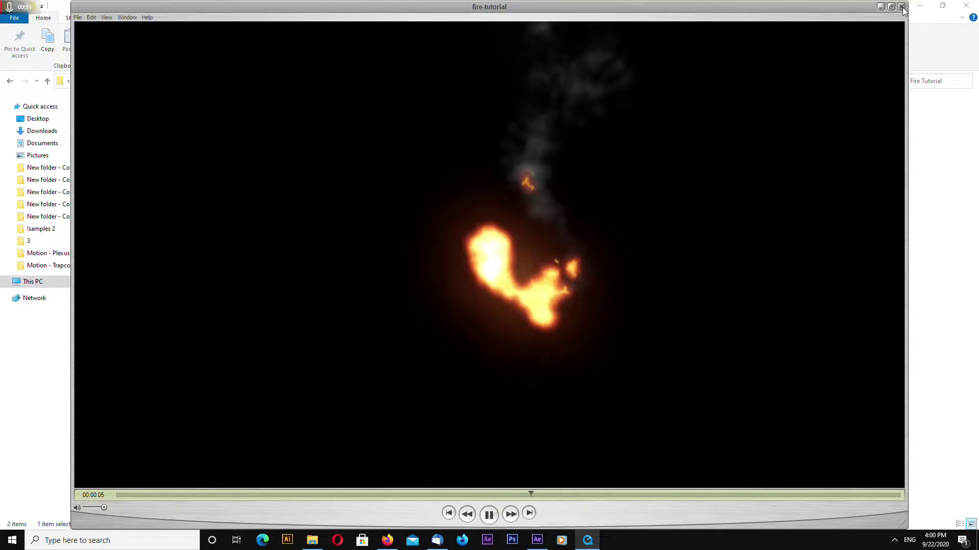
pyautogui.click(901, 7)
pyautogui.click(537, 540)
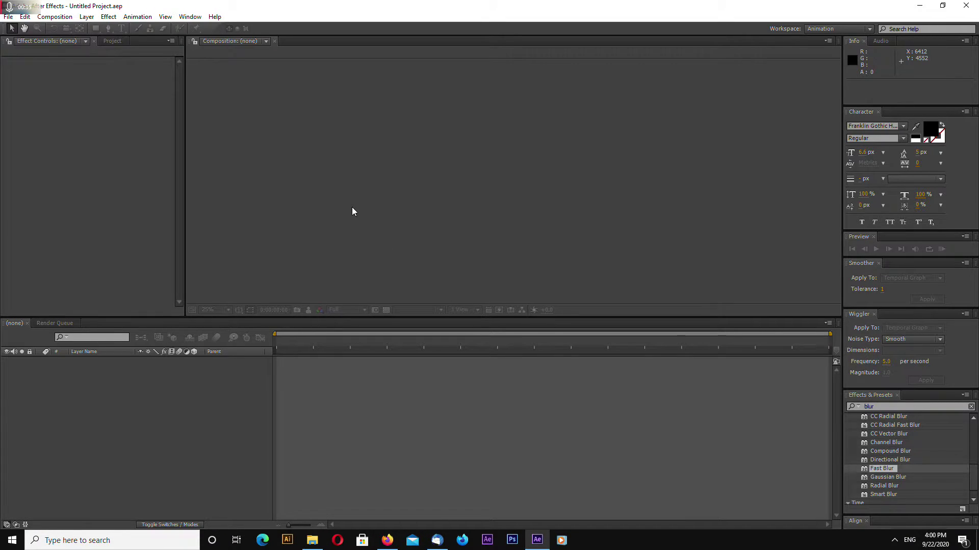
# Start a new 3840×2160, 60 fps, 10-second composition named Fire
pyautogui.click(55, 17)
pyautogui.click(81, 27)
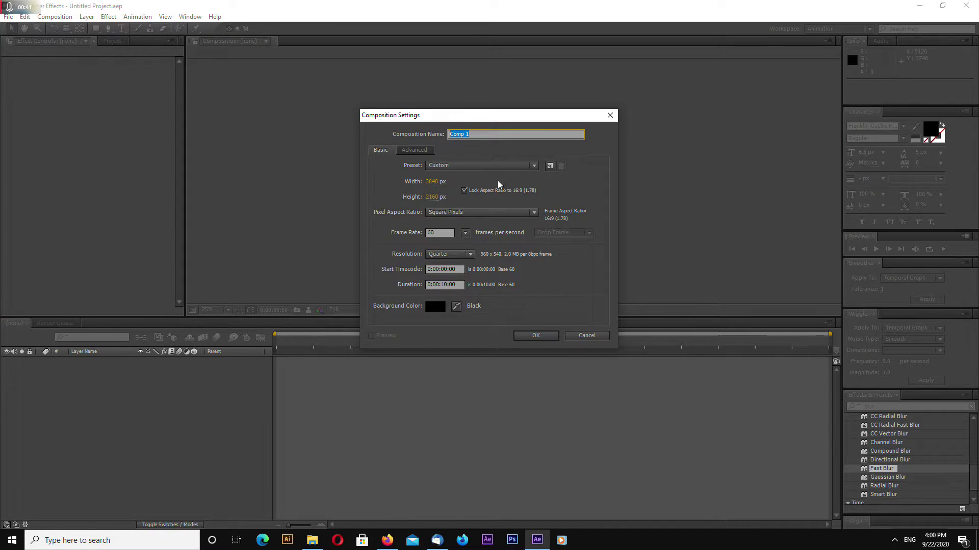
pyautogui.moveTo(491, 116); pyautogui.dragTo(482, 119)
pyautogui.write('F')
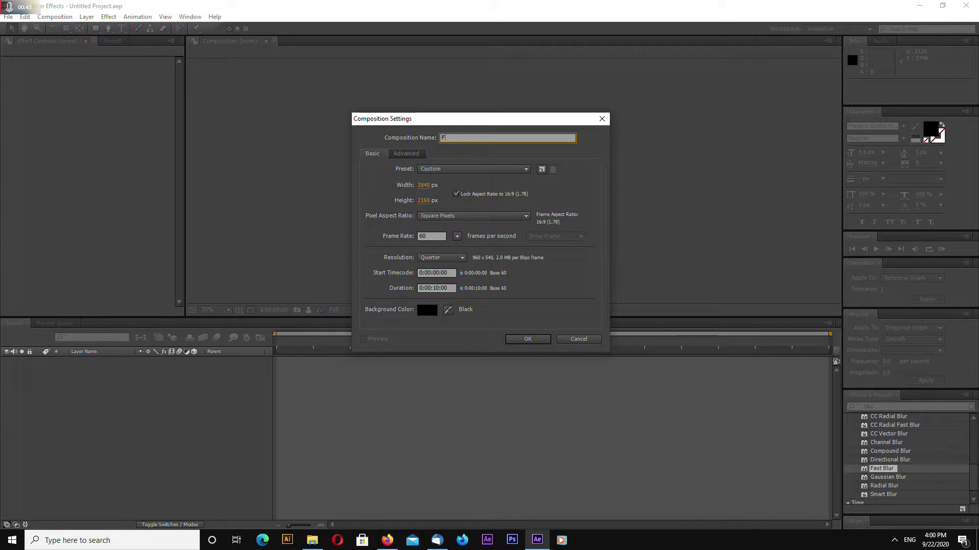
pyautogui.write('ire')
pyautogui.moveTo(459, 121); pyautogui.dragTo(481, 131)
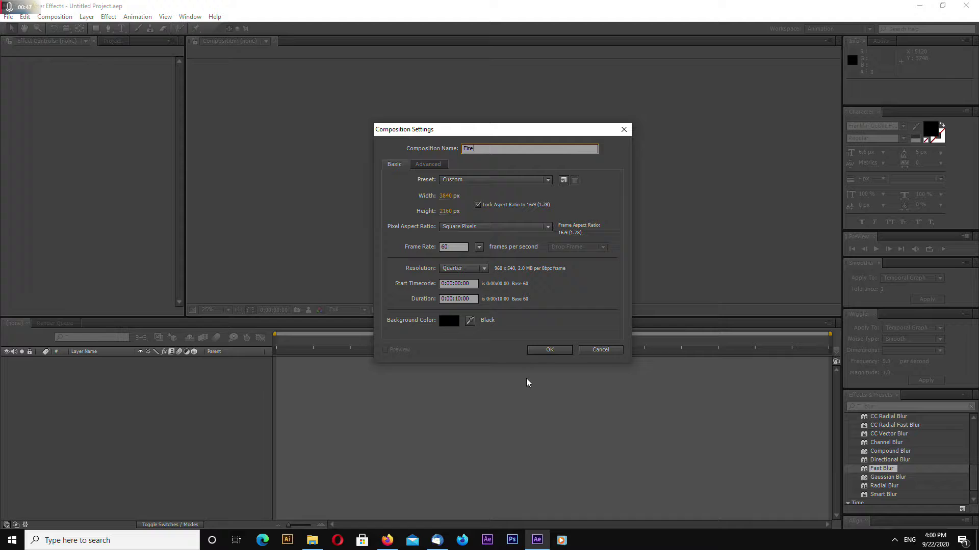
# Create the Fire composition and enlarge its preview area
pyautogui.click(550, 350)
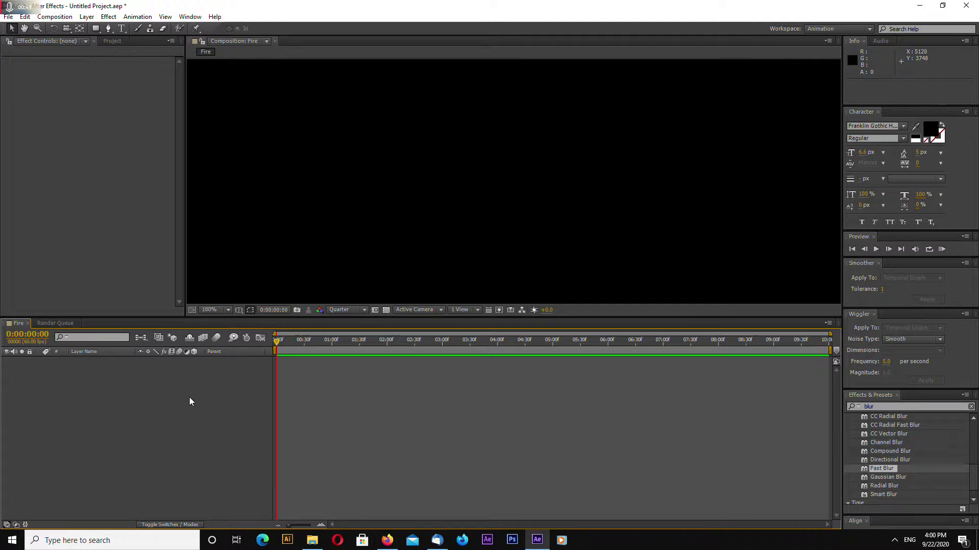
pyautogui.moveTo(344, 323); pyautogui.dragTo(357, 402)
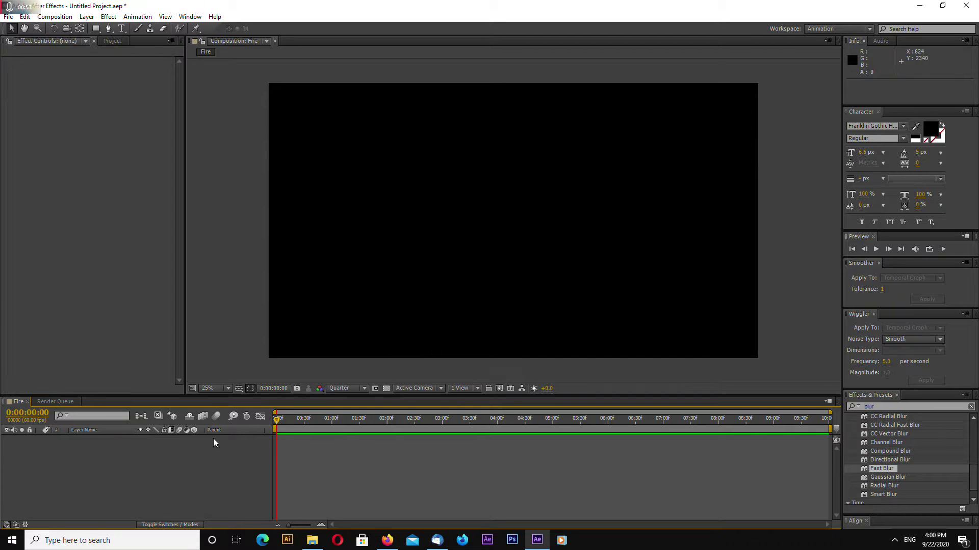
pyautogui.moveTo(228, 402); pyautogui.dragTo(221, 393)
# Add a full-frame black solid layer named Fire
pyautogui.rightClick(179, 435)
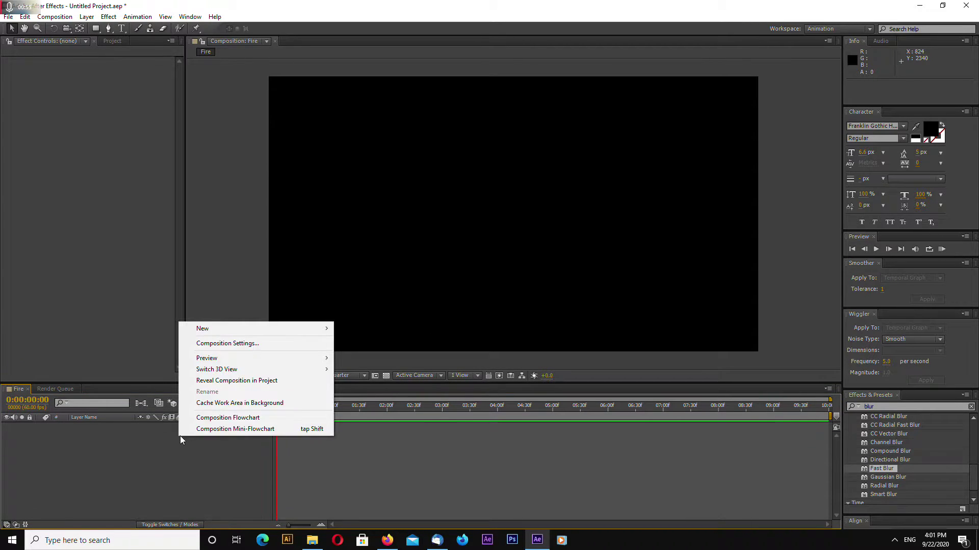
pyautogui.moveTo(255, 329)
pyautogui.click(377, 354)
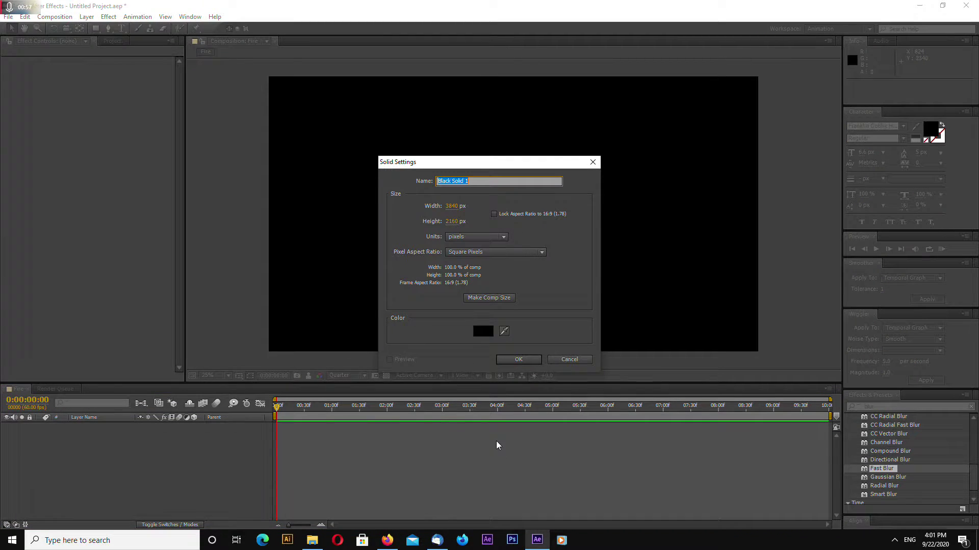
pyautogui.write('Fire')
pyautogui.press('Return')
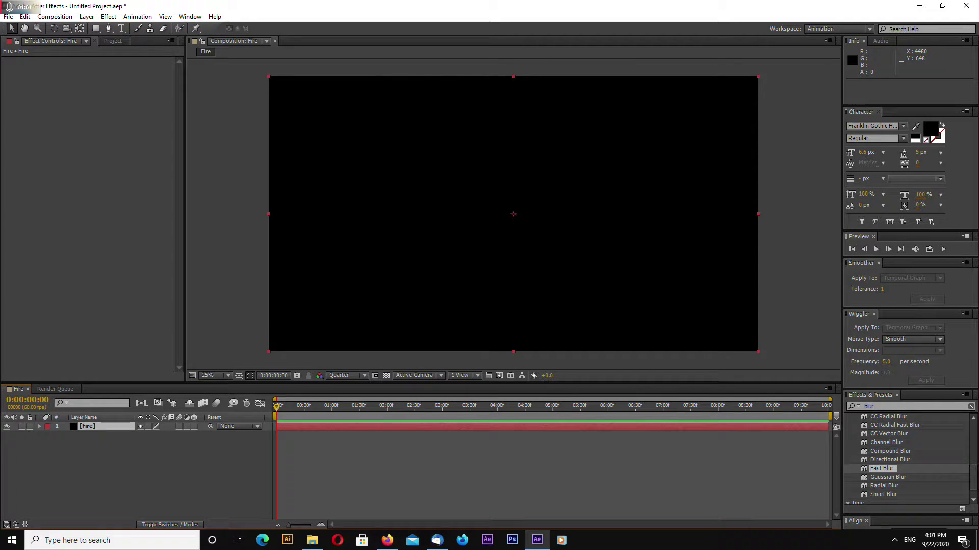
# Search effects for 'particle', apply CC Particle Systems II to the Fire layer, and scrub to 0:00:02:16
pyautogui.click(876, 406)
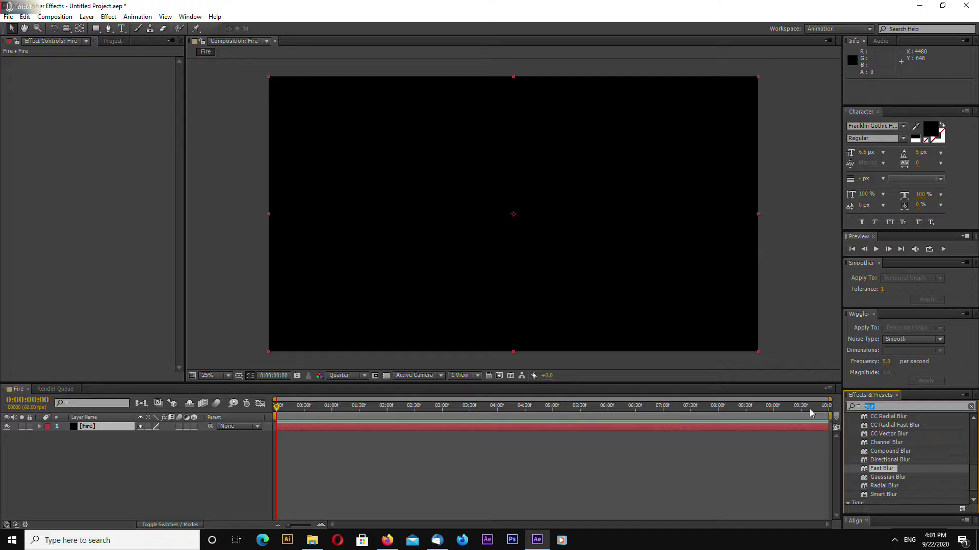
pyautogui.write('pa')
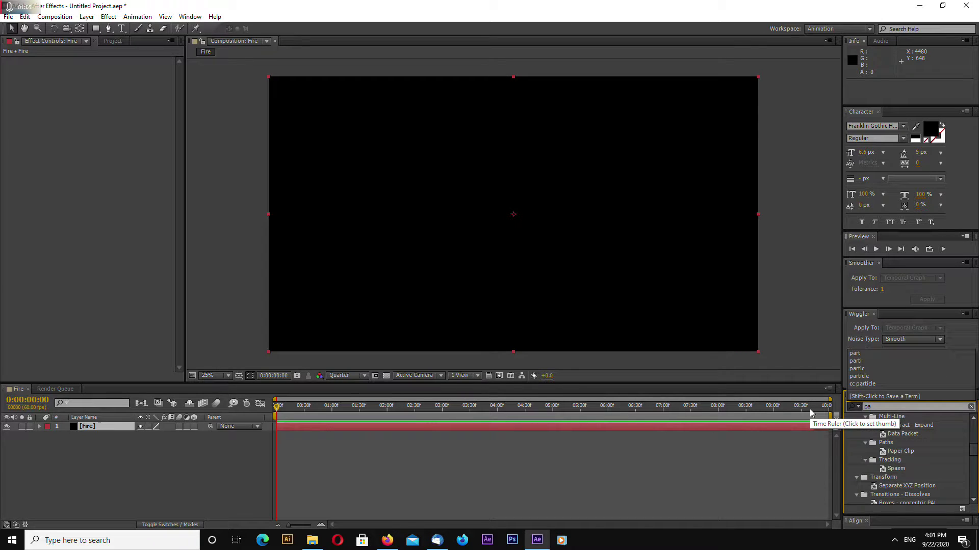
pyautogui.press('BackSpace')
pyautogui.write('artice')
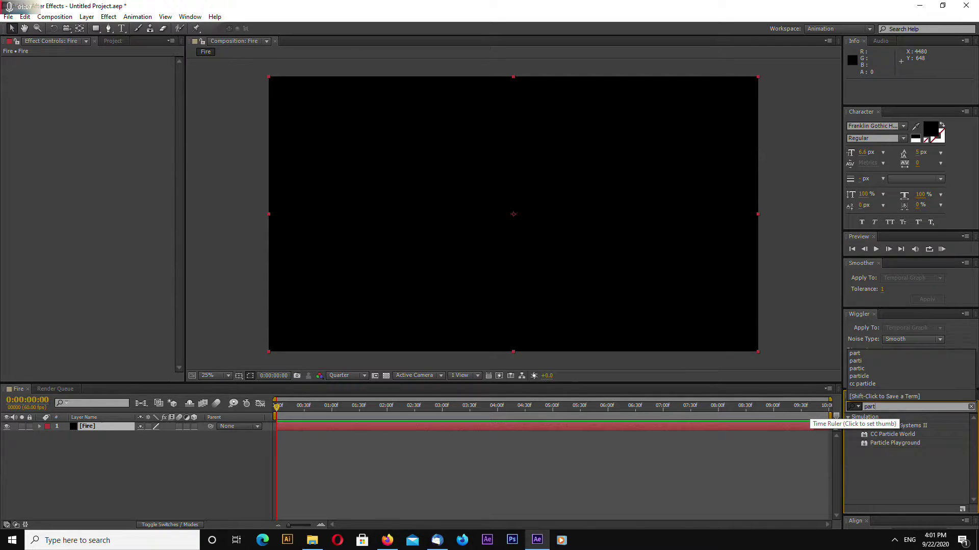
pyautogui.click(878, 407)
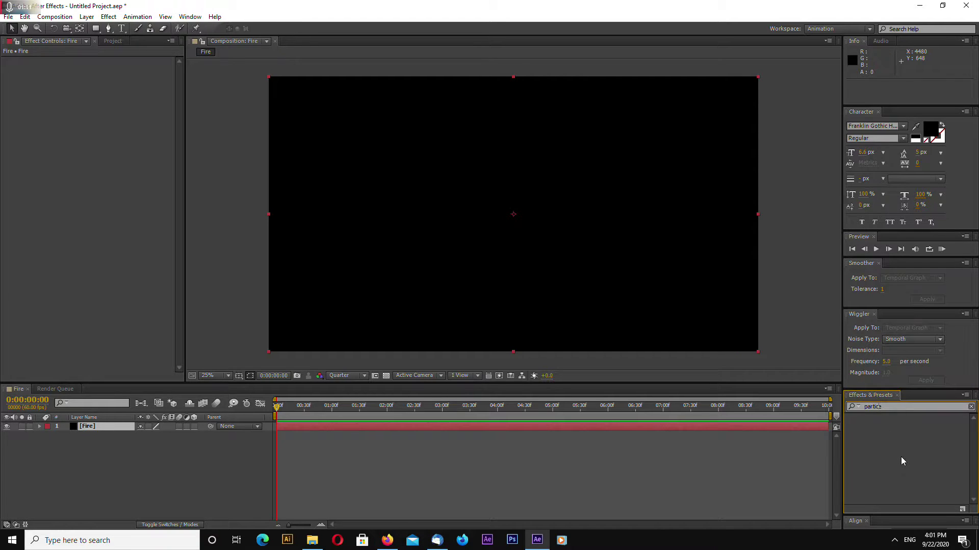
pyautogui.write('le')
pyautogui.moveTo(906, 428); pyautogui.dragTo(120, 426)
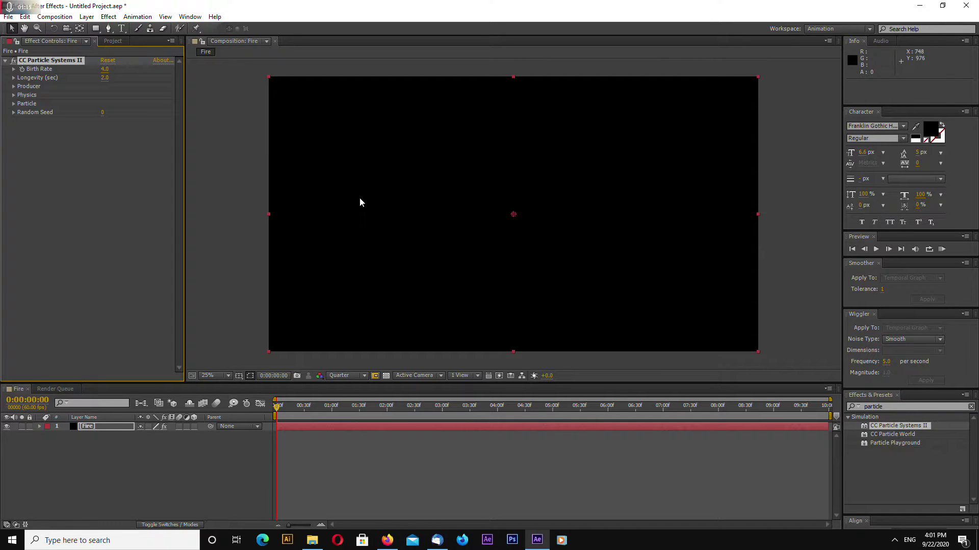
pyautogui.moveTo(279, 406); pyautogui.dragTo(407, 406)
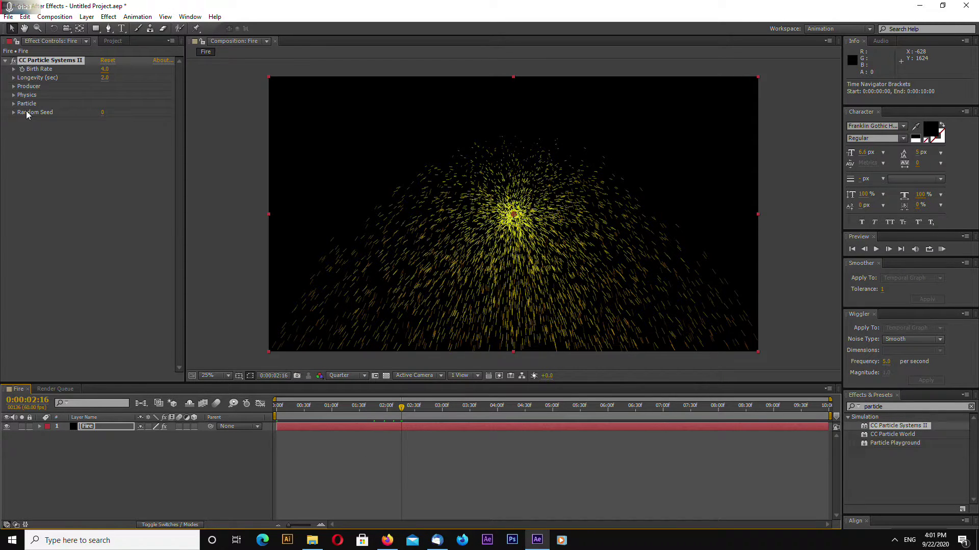
# Set Particle Type to Faded Sphere and warm the Birth Color to orange-yellow FFD617
pyautogui.click(13, 103)
pyautogui.click(117, 113)
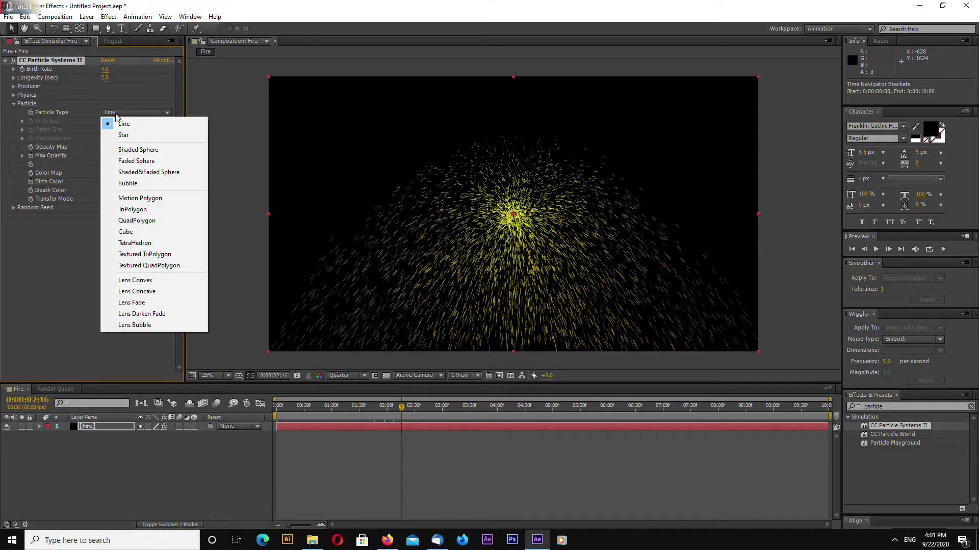
pyautogui.click(153, 161)
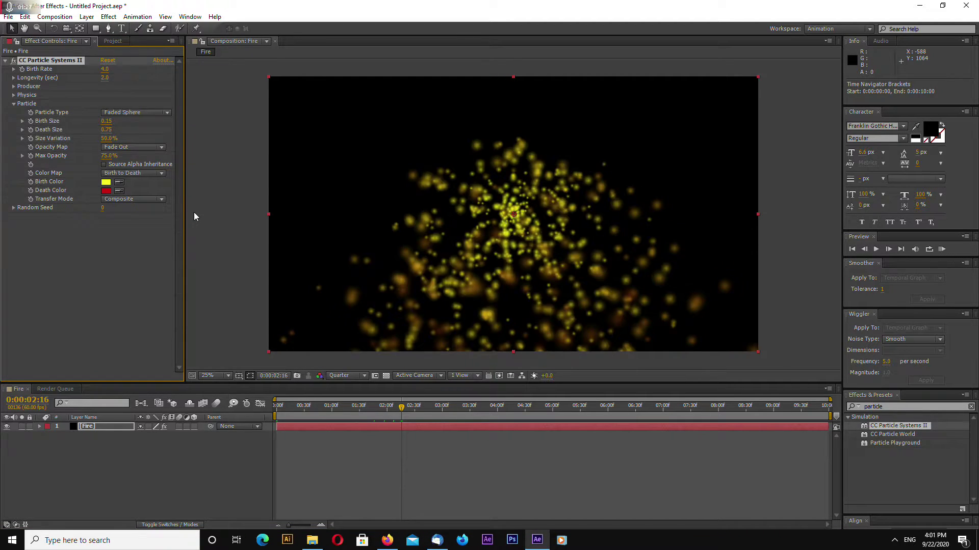
pyautogui.click(106, 182)
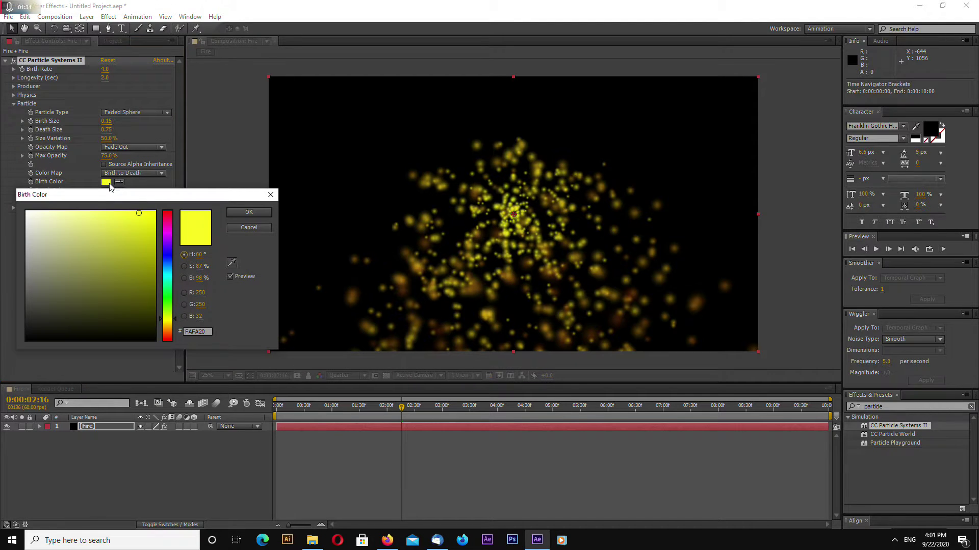
pyautogui.click(169, 322)
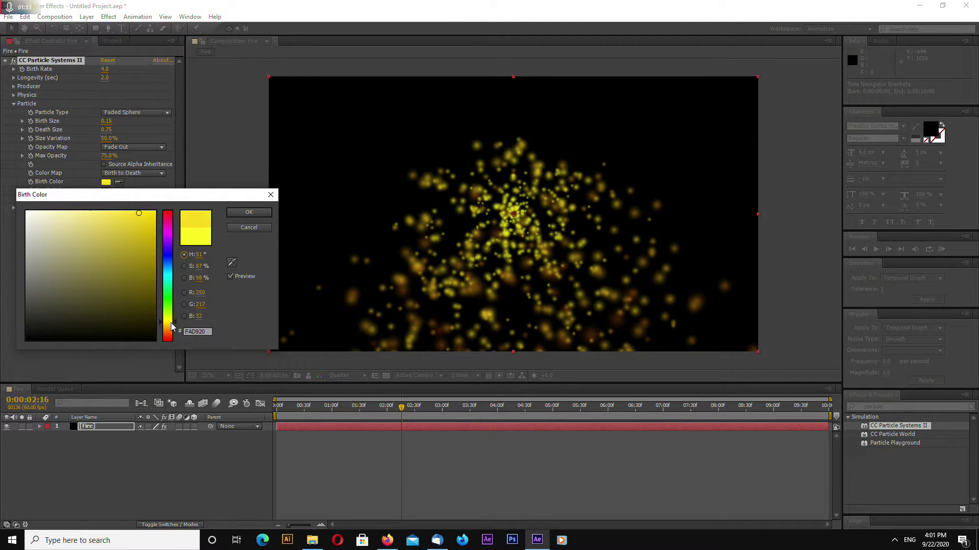
pyautogui.moveTo(139, 213); pyautogui.dragTo(144, 211)
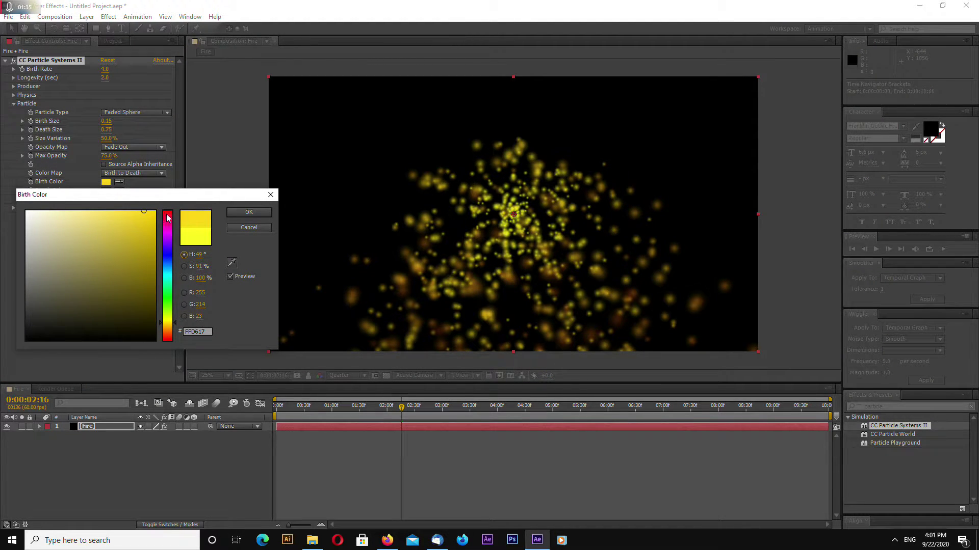
pyautogui.click(235, 214)
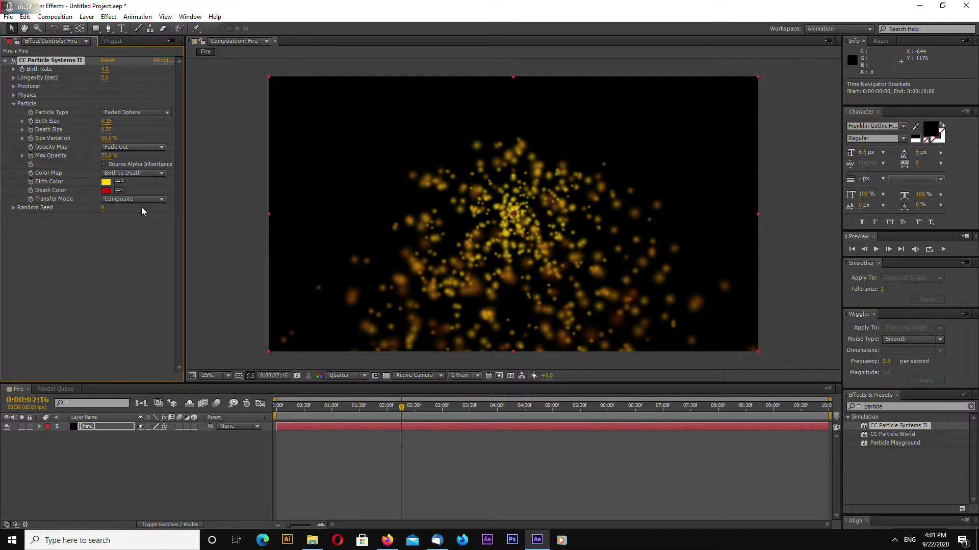
pyautogui.click(14, 104)
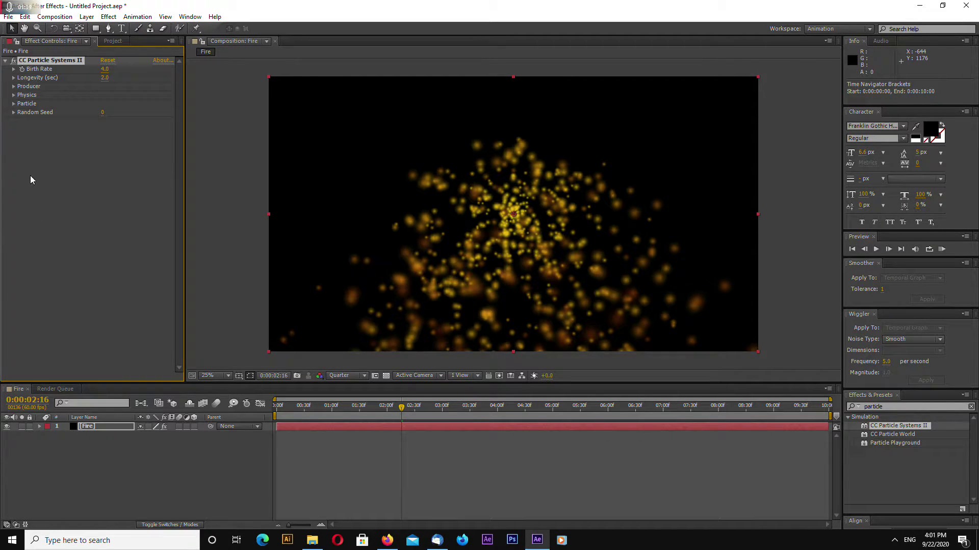
# Set the Physics Animation type to Fire
pyautogui.click(13, 95)
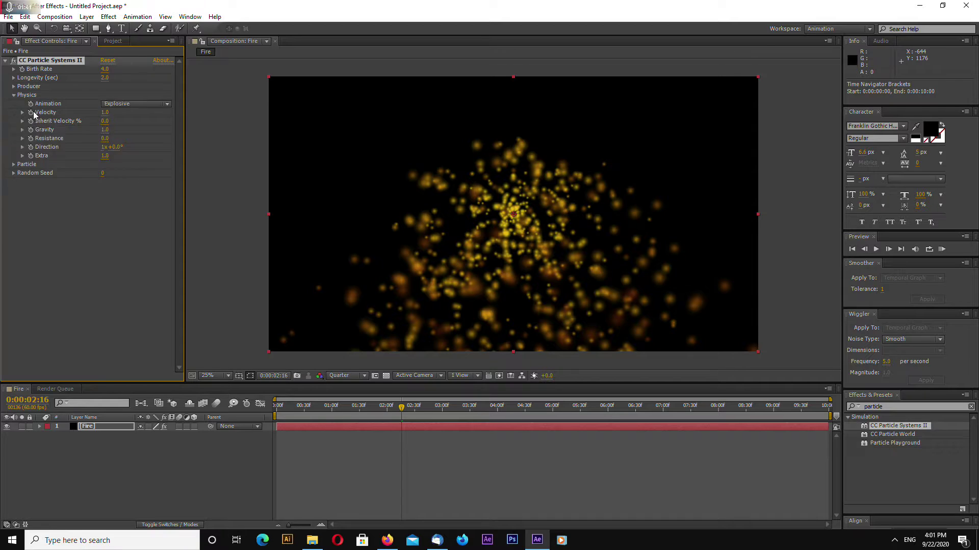
pyautogui.click(135, 104)
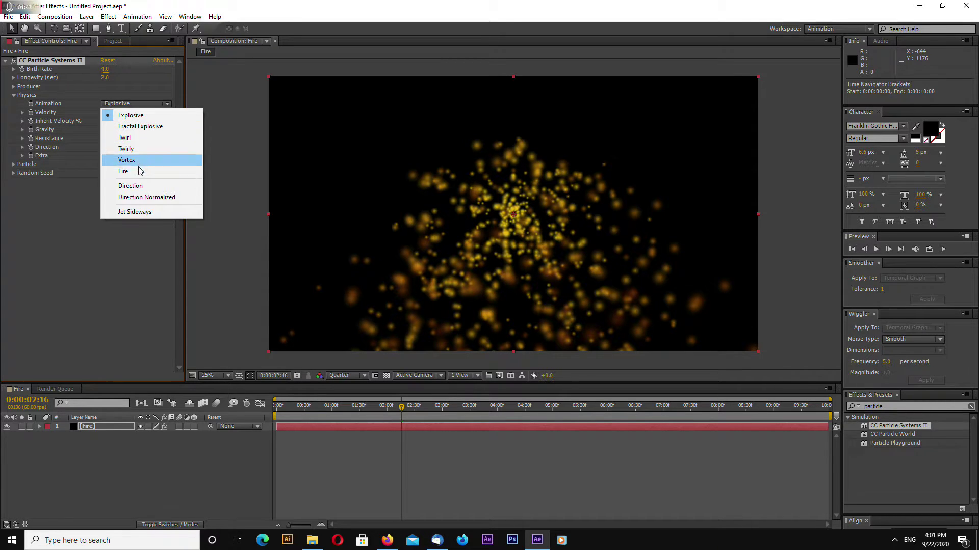
pyautogui.click(153, 169)
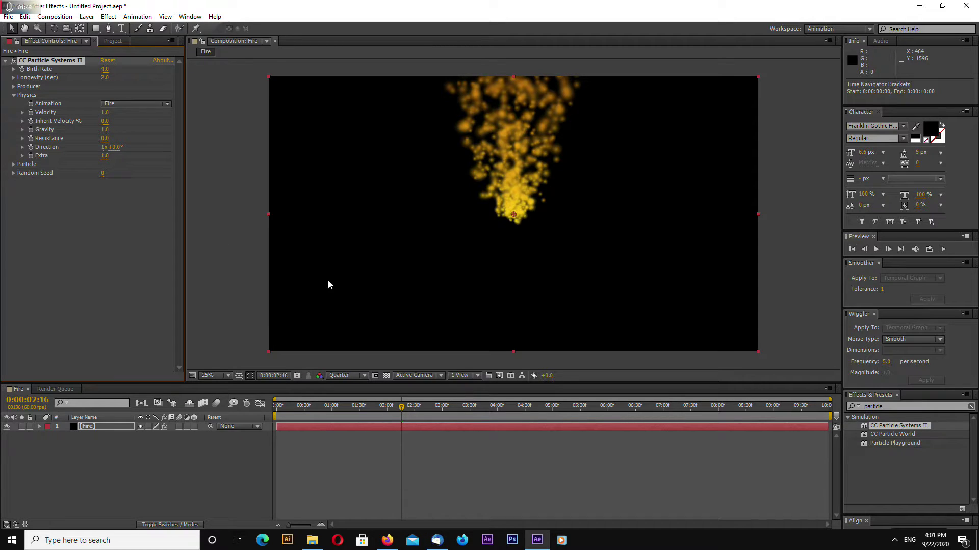
# Set Velocity 0.5, Inherit Velocity 10 and Resistance 10
pyautogui.click(105, 113)
pyautogui.write('0.5')
pyautogui.press('Return')
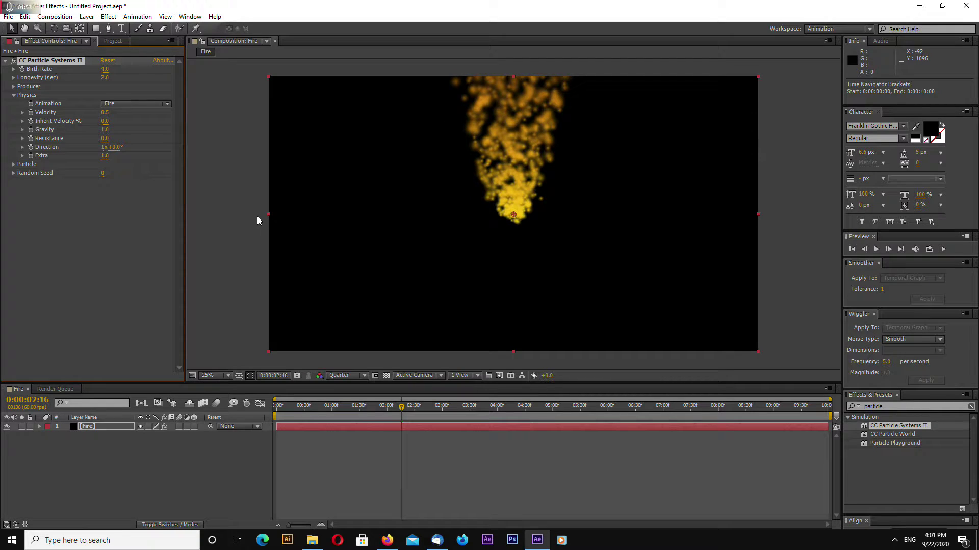
pyautogui.click(105, 121)
pyautogui.press('Return')
pyautogui.click(105, 130)
pyautogui.press('Tab')
pyautogui.write('10')
pyautogui.press('Return')
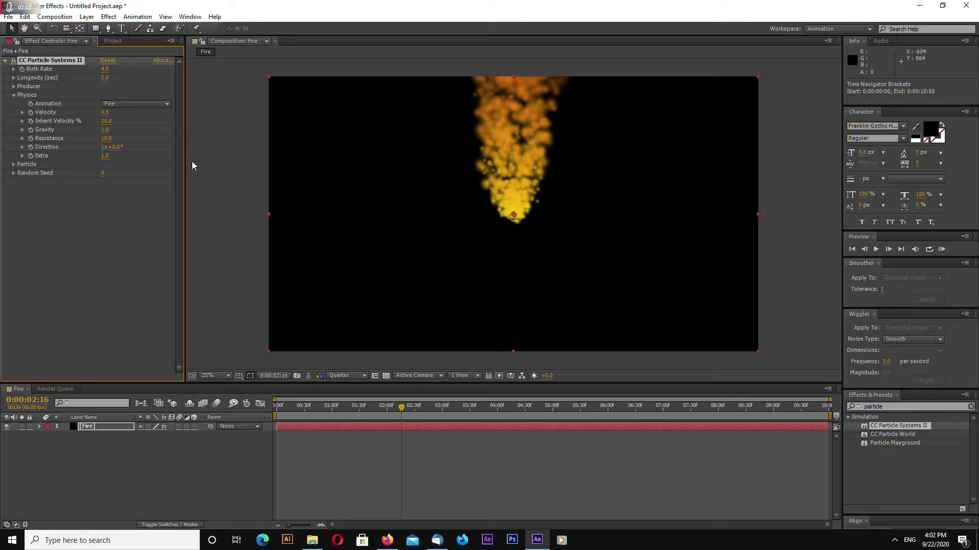
# Set Direction to 0x+250° and Extra to 0.2
pyautogui.click(104, 147)
pyautogui.write('0')
pyautogui.press('Tab')
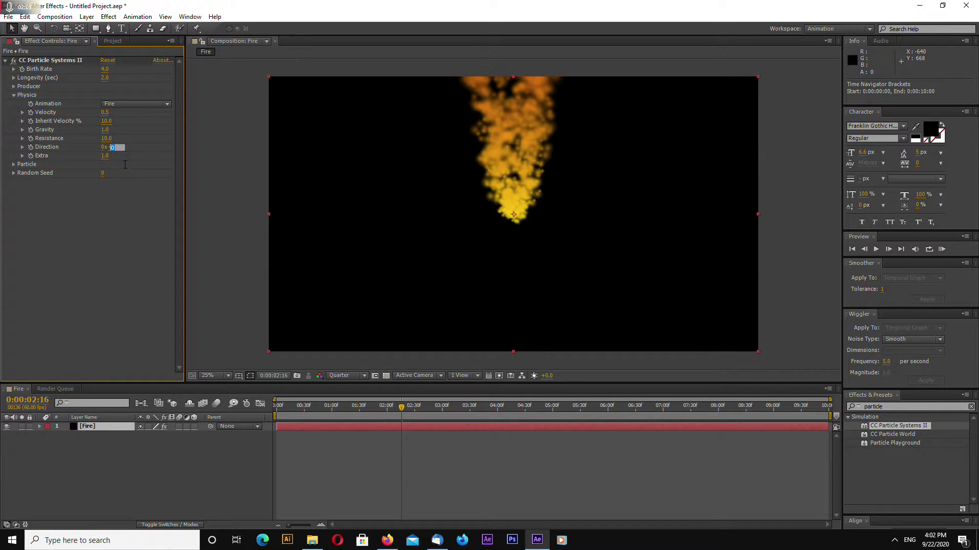
pyautogui.write('250')
pyautogui.press('Return')
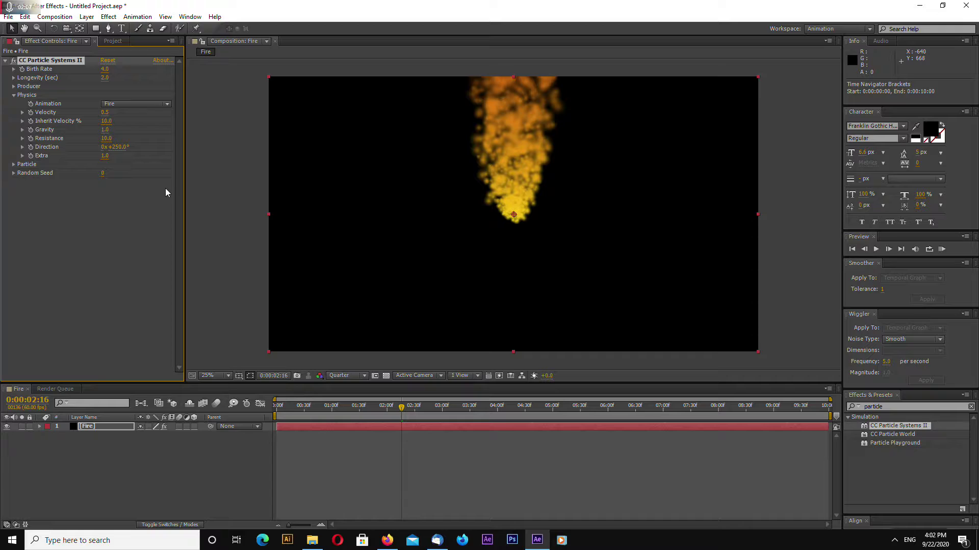
pyautogui.click(106, 158)
pyautogui.write('0.2')
pyautogui.press('Return')
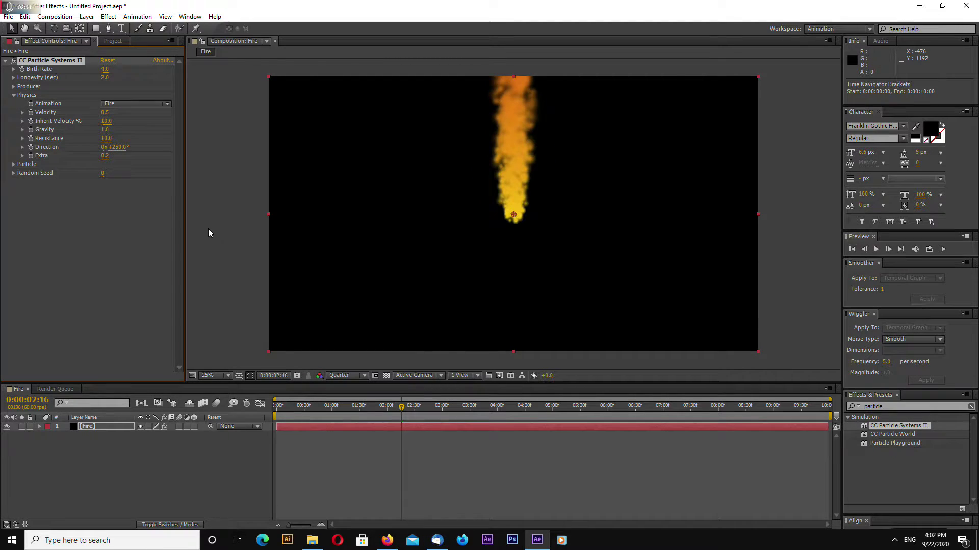
# Add a new null object layer to the composition
pyautogui.click(125, 457)
pyautogui.rightClick(106, 442)
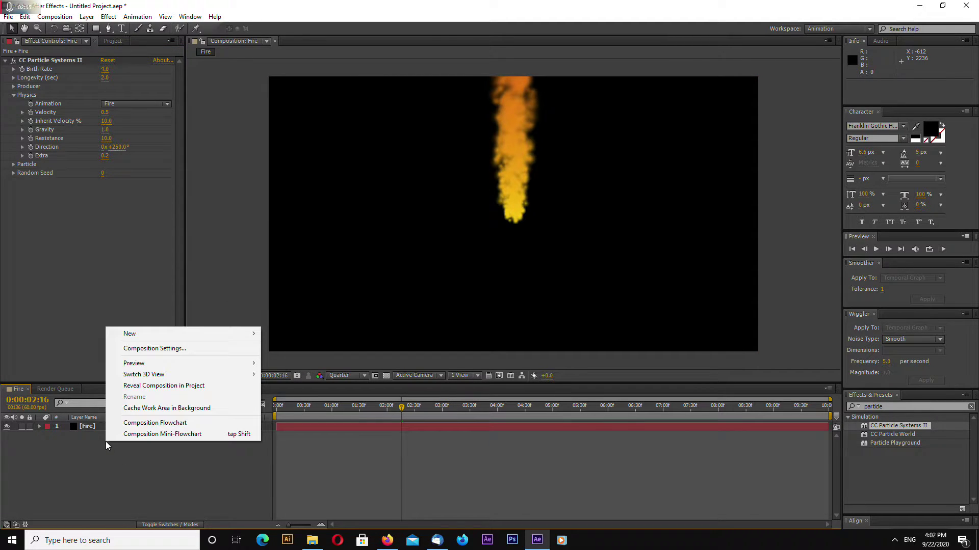
pyautogui.moveTo(145, 334)
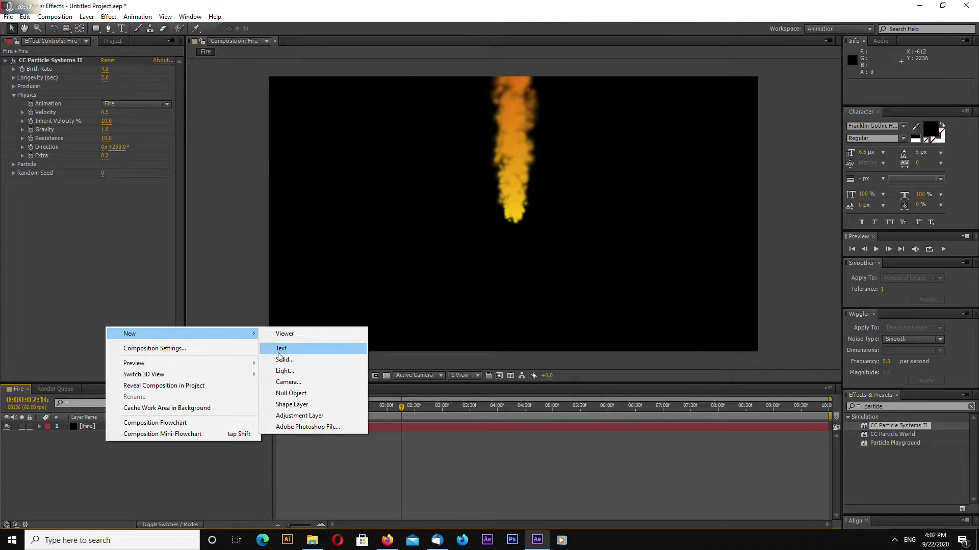
pyautogui.click(291, 393)
# Rename the null layer to 'position' and expand the Fire layer's properties
pyautogui.rightClick(102, 427)
pyautogui.click(204, 419)
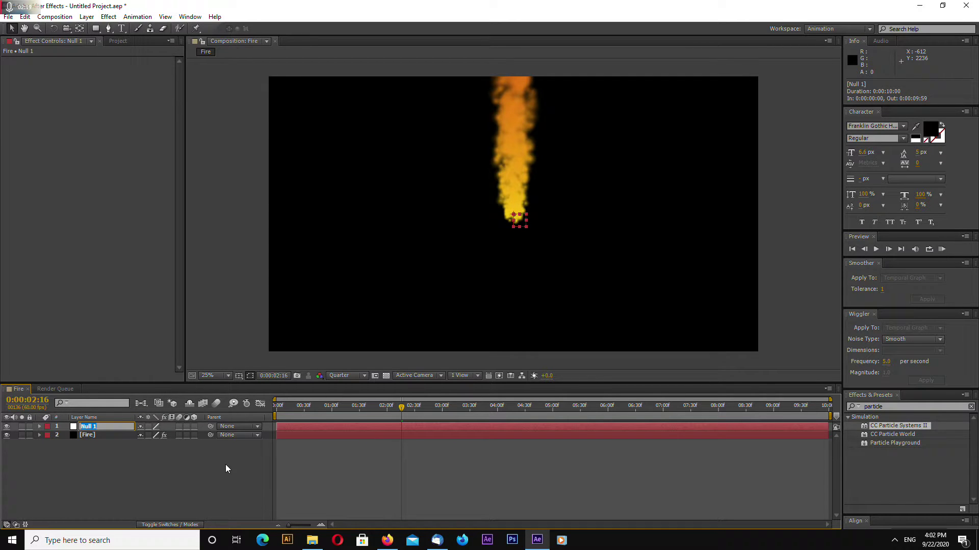
pyautogui.write('position')
pyautogui.click(142, 464)
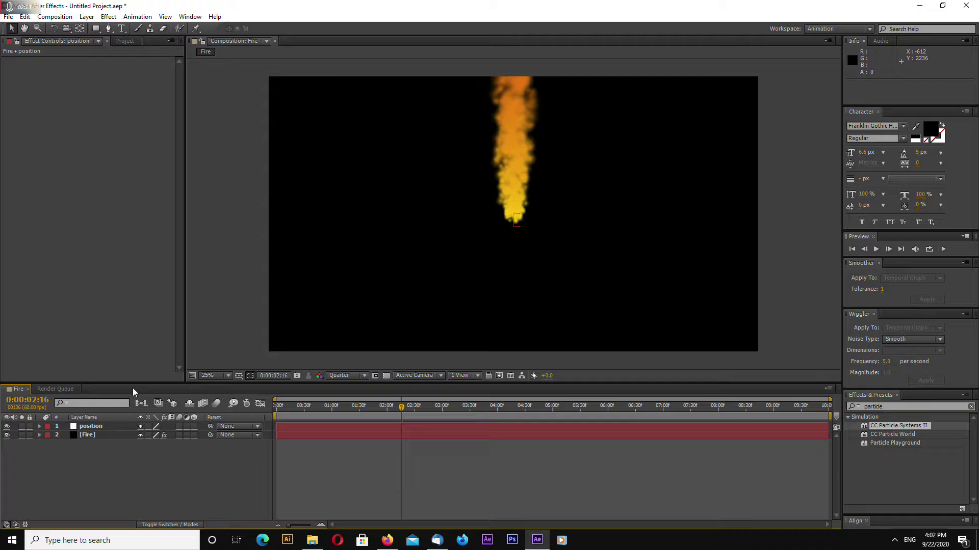
pyautogui.moveTo(64, 383); pyautogui.dragTo(63, 296)
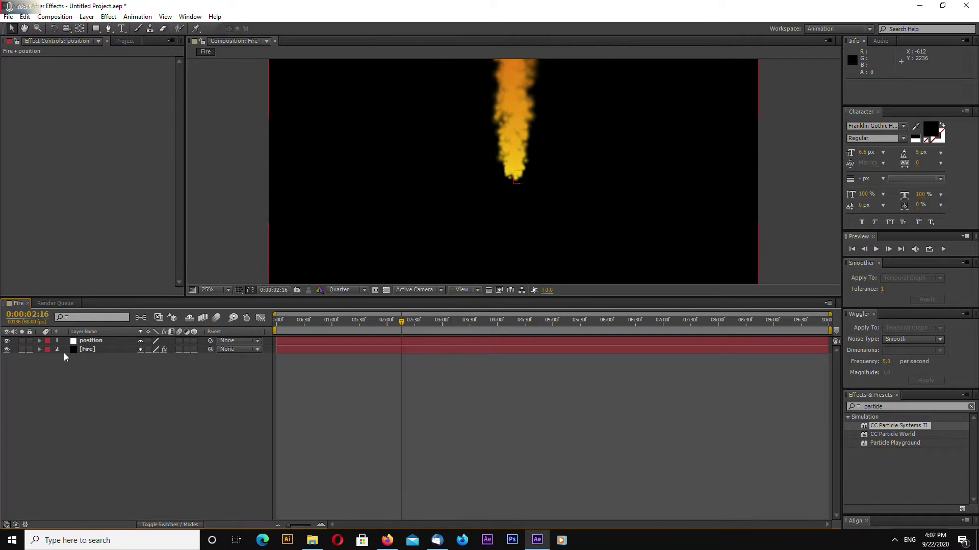
pyautogui.click(39, 350)
# Reveal the Fire layer's Producer settings and the position layer's Transform properties
pyautogui.click(48, 357)
pyautogui.click(57, 368)
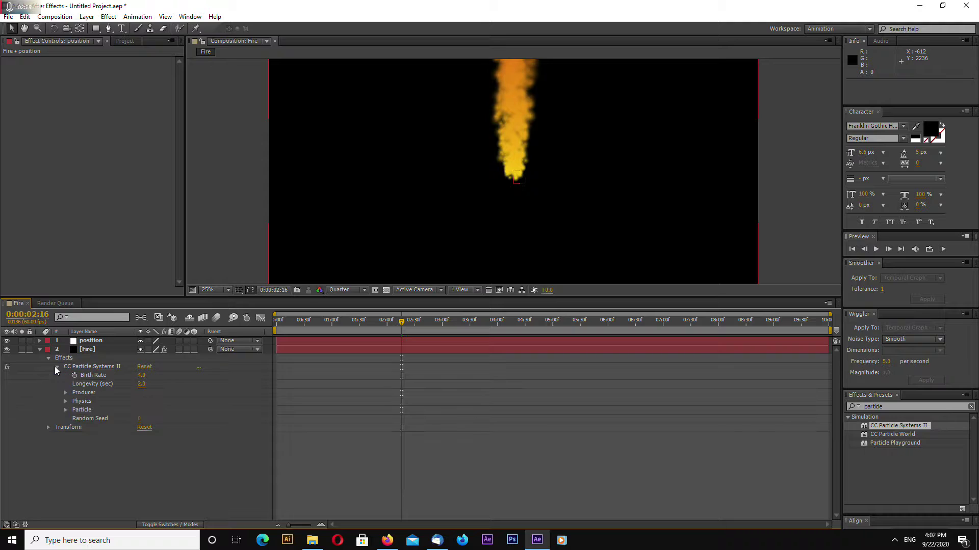
pyautogui.click(66, 393)
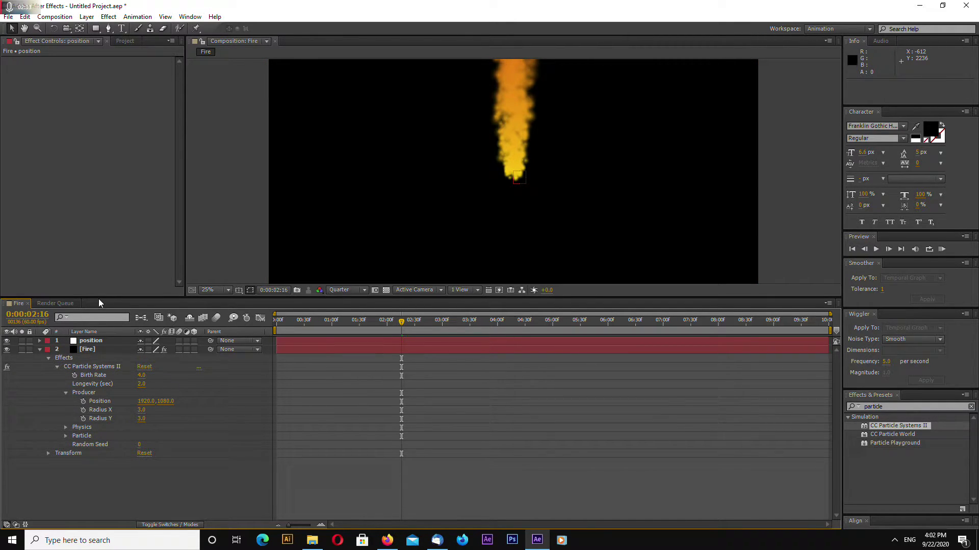
pyautogui.moveTo(99, 299); pyautogui.dragTo(99, 256)
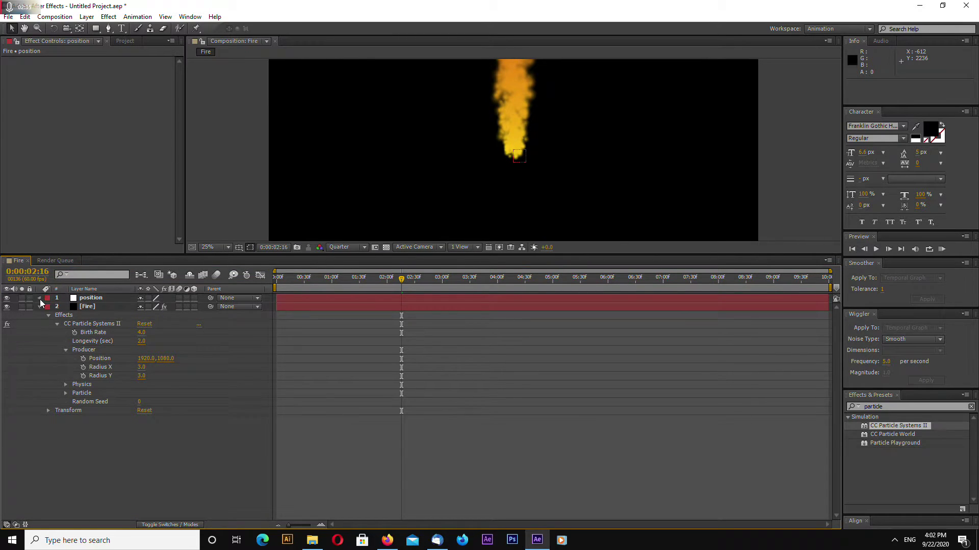
pyautogui.click(40, 298)
pyautogui.click(50, 307)
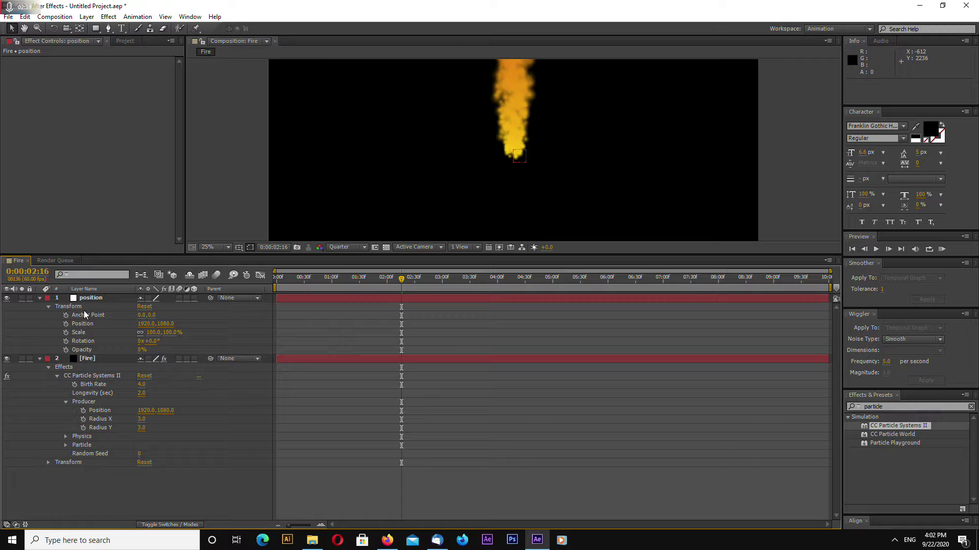
# Add a Producer Position expression pick-whipped to the position layer's Position
pyautogui.keyDown('alt'); pyautogui.click(84, 411); pyautogui.keyUp('alt')
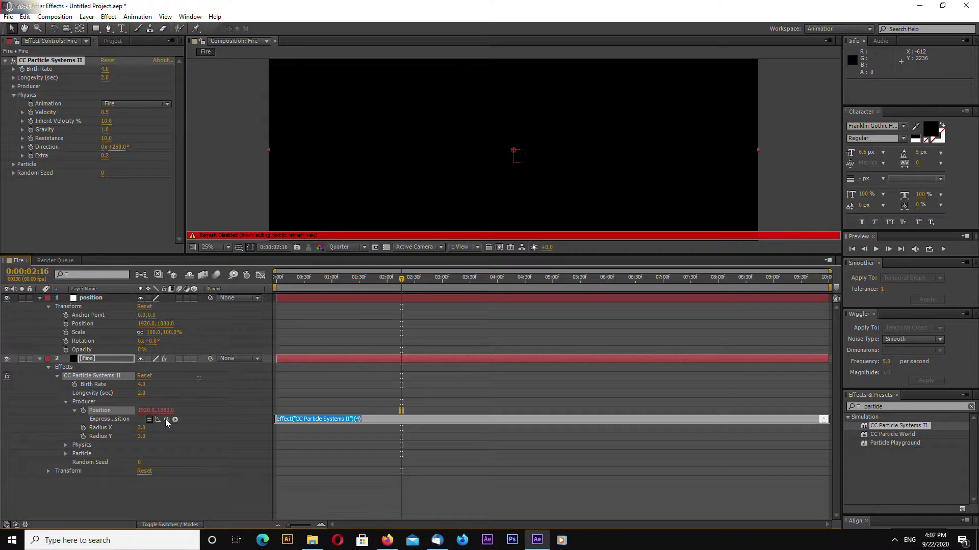
pyautogui.moveTo(166, 419); pyautogui.dragTo(88, 327)
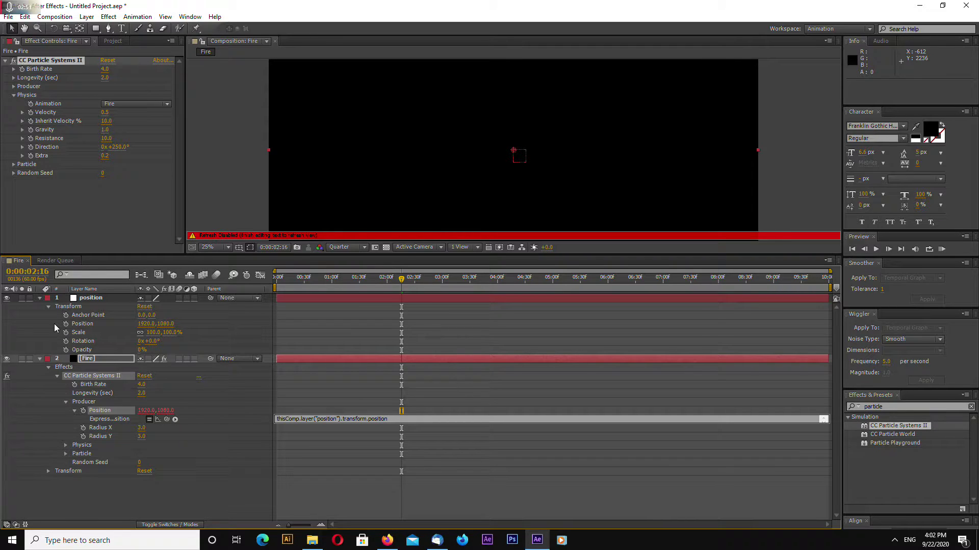
pyautogui.click(40, 298)
pyautogui.click(40, 306)
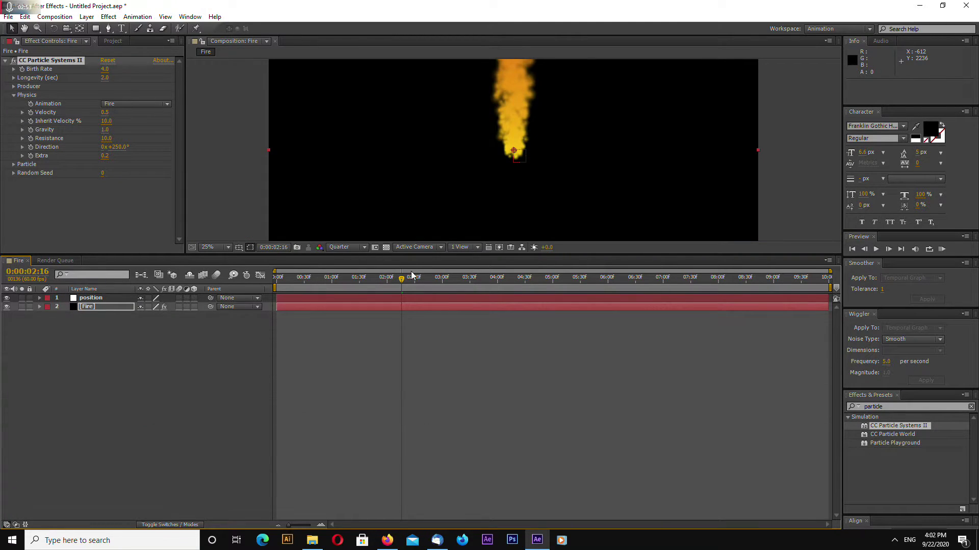
pyautogui.moveTo(350, 255); pyautogui.dragTo(350, 299)
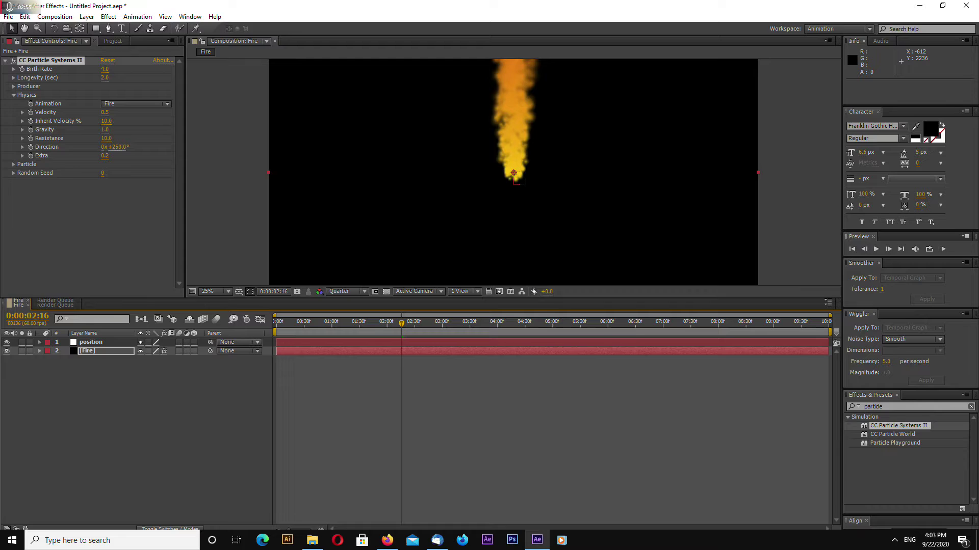
# Make the position null a 3D layer and drag it down to lower the emitter
pyautogui.click(194, 343)
pyautogui.moveTo(365, 301); pyautogui.dragTo(365, 307)
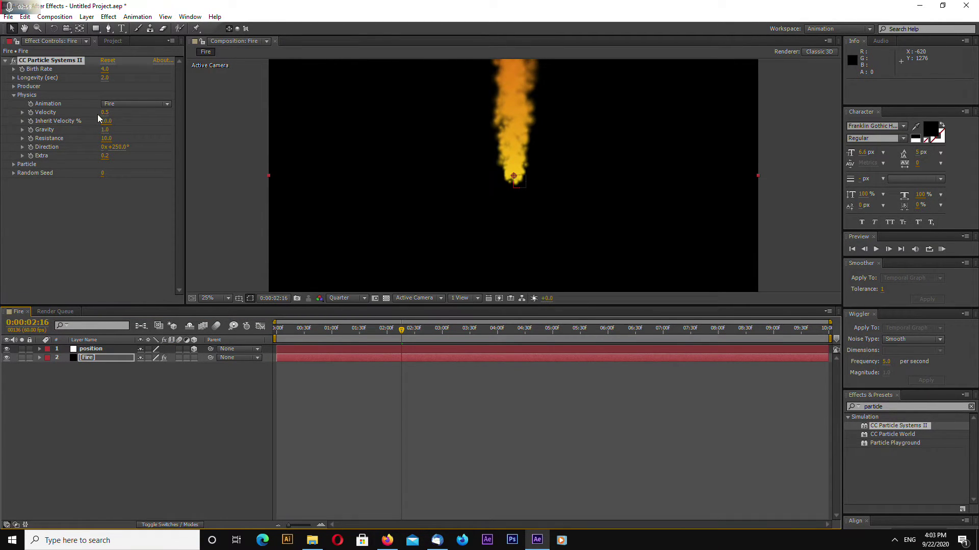
pyautogui.click(88, 351)
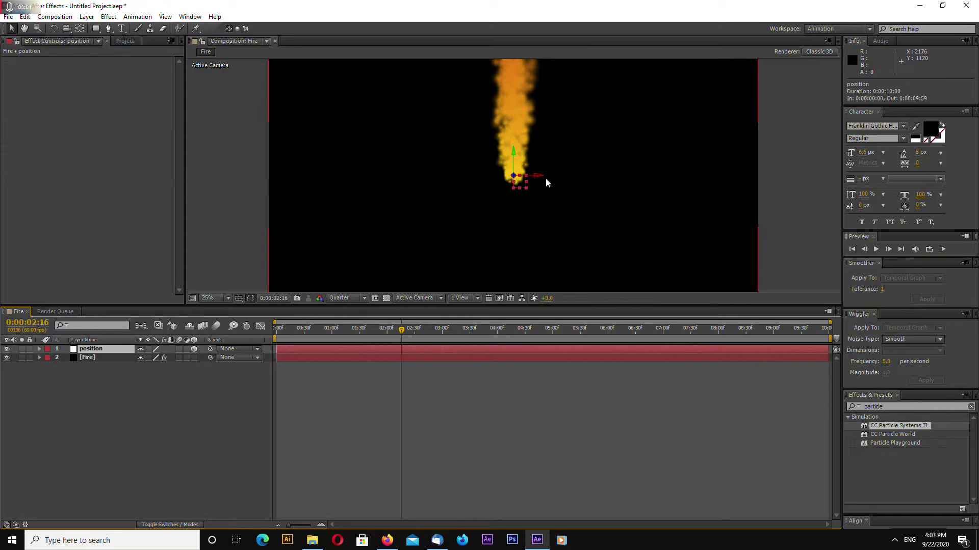
pyautogui.moveTo(515, 154); pyautogui.dragTo(515, 200)
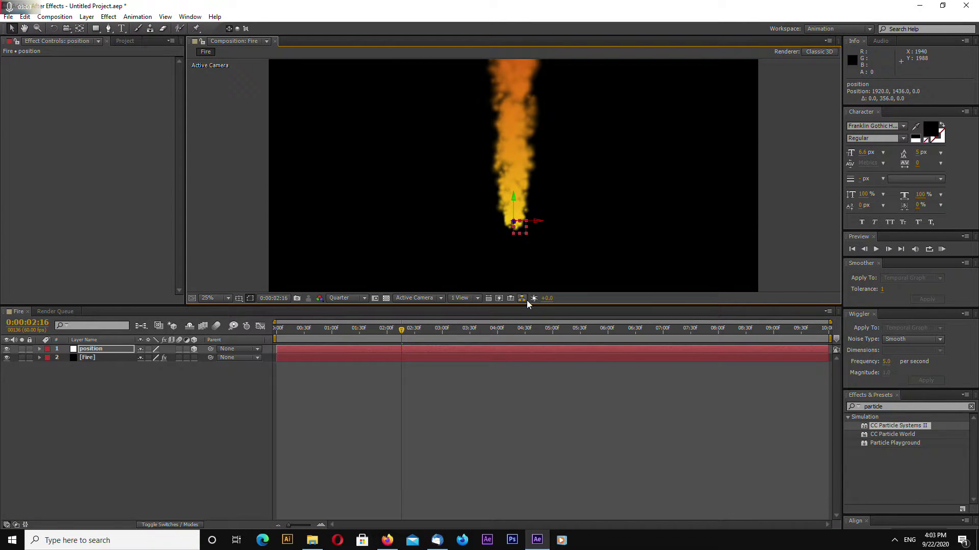
# Try moving the Fire layer lower, undo it, and reselect the position layer
pyautogui.moveTo(365, 306); pyautogui.dragTo(365, 367)
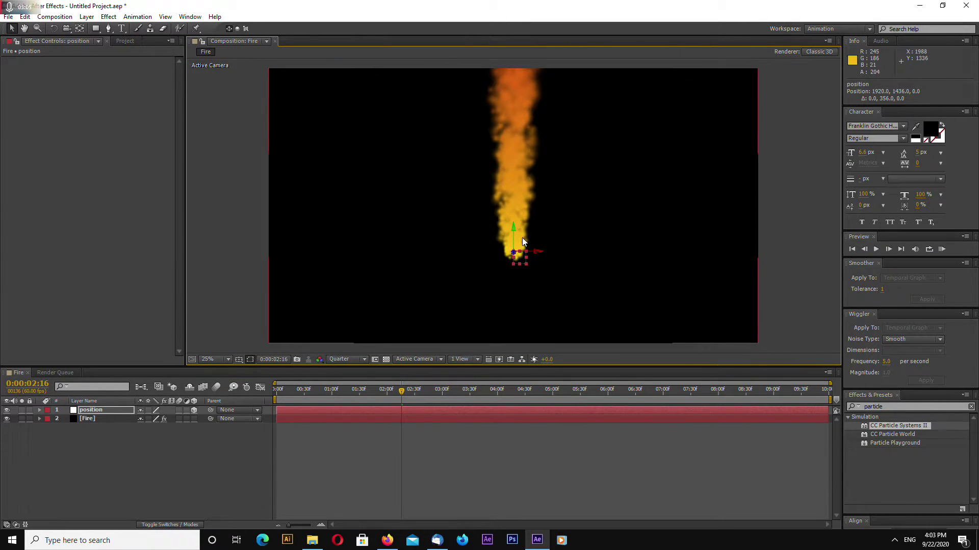
pyautogui.click(514, 229)
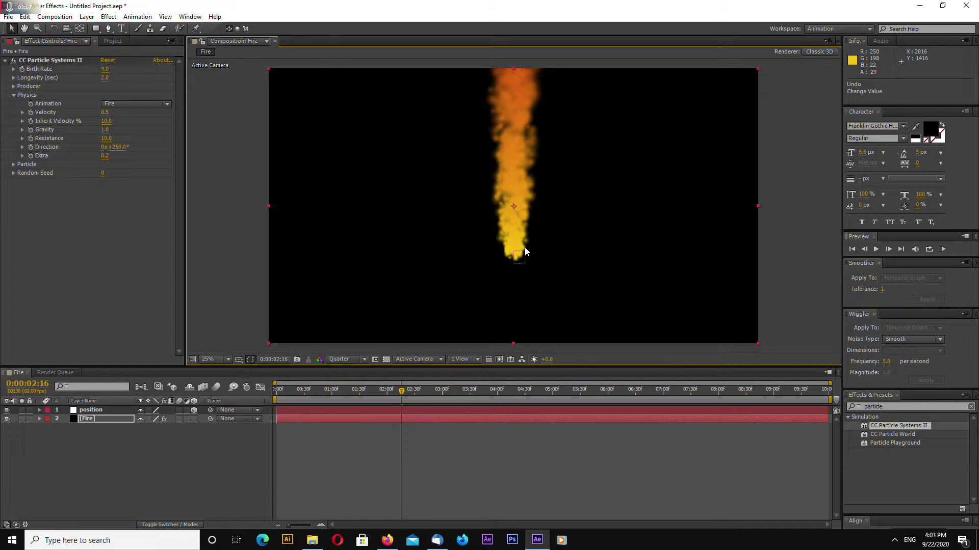
pyautogui.click(513, 255)
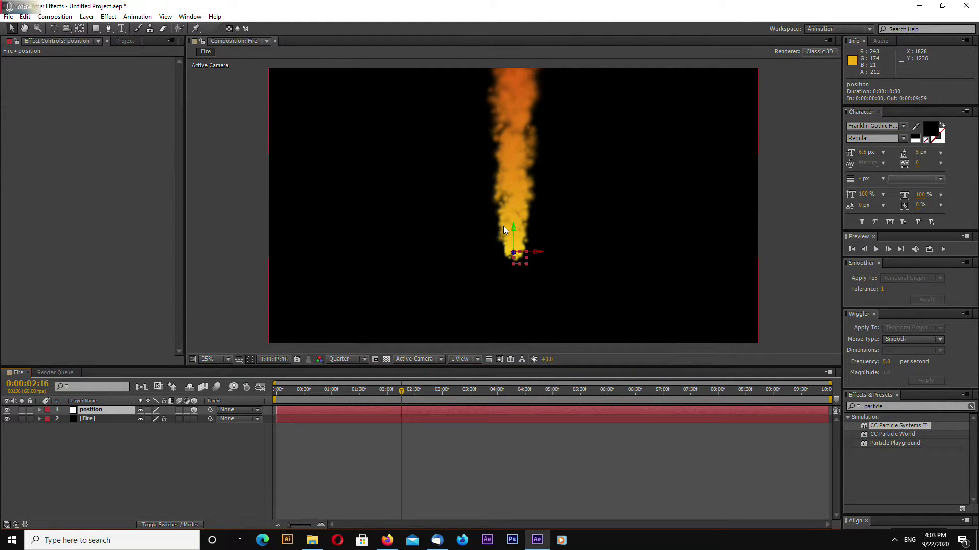
pyautogui.moveTo(515, 247)
pyautogui.mouseDown()
pyautogui.moveTo(504, 270)
pyautogui.moveTo(514, 261)
pyautogui.mouseUp()
pyautogui.hotkey('ctrl', 'z')
pyautogui.click(91, 410)
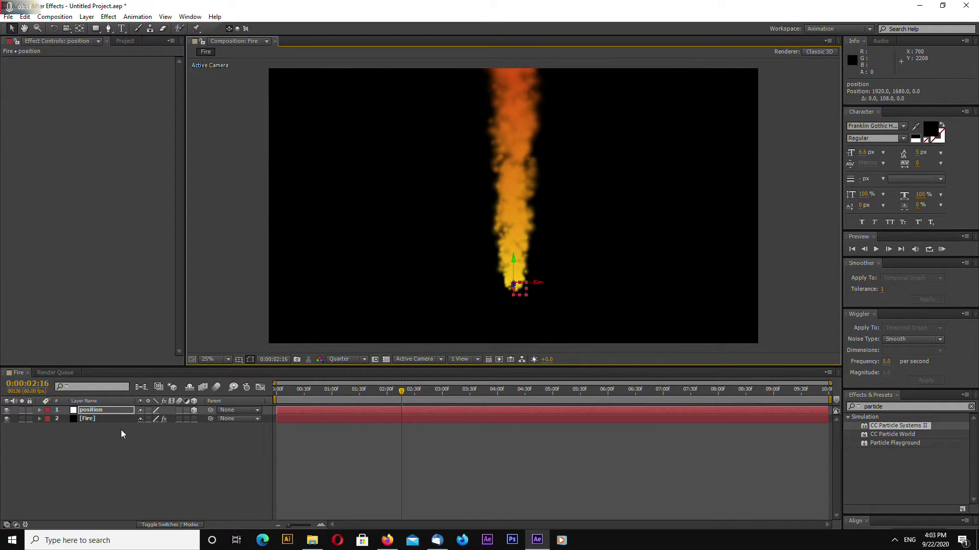
# Set particle Longevity to 1.0 seconds and Birth Rate to 3.0
pyautogui.click(105, 418)
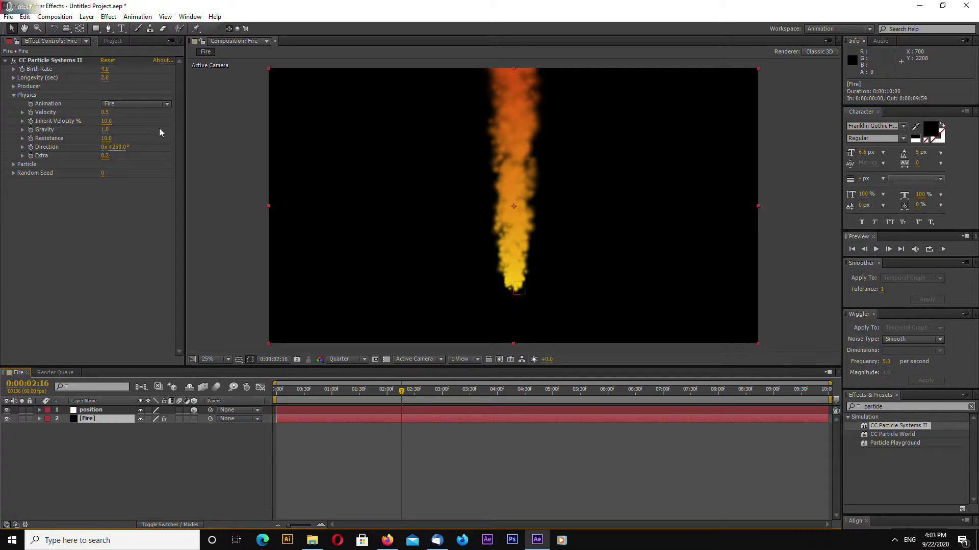
pyautogui.click(105, 77)
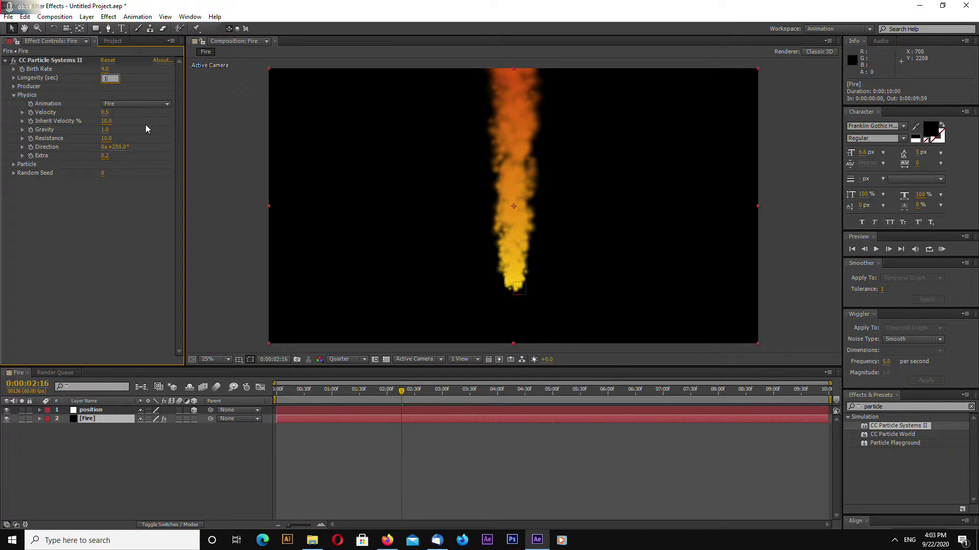
pyautogui.press('Return')
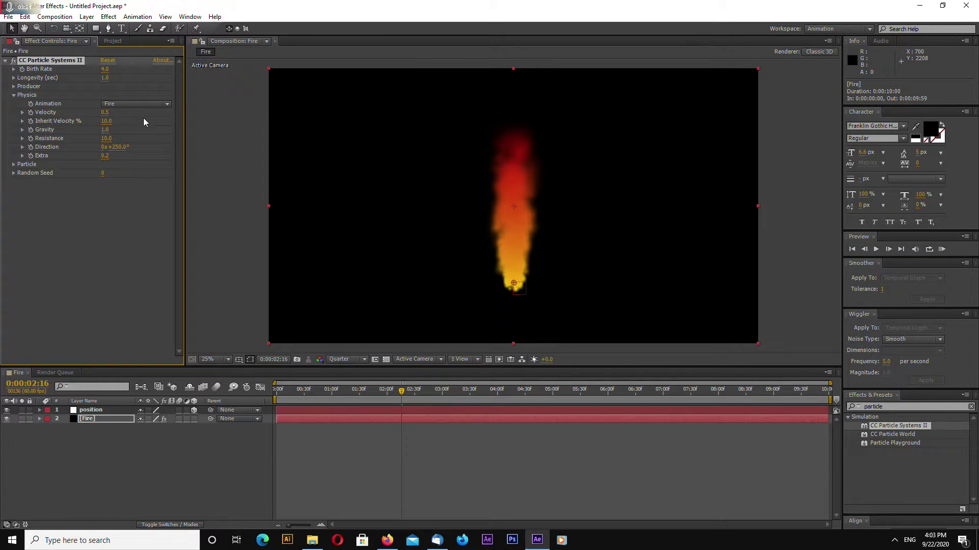
pyautogui.click(104, 69)
pyautogui.write('3')
pyautogui.press('Return')
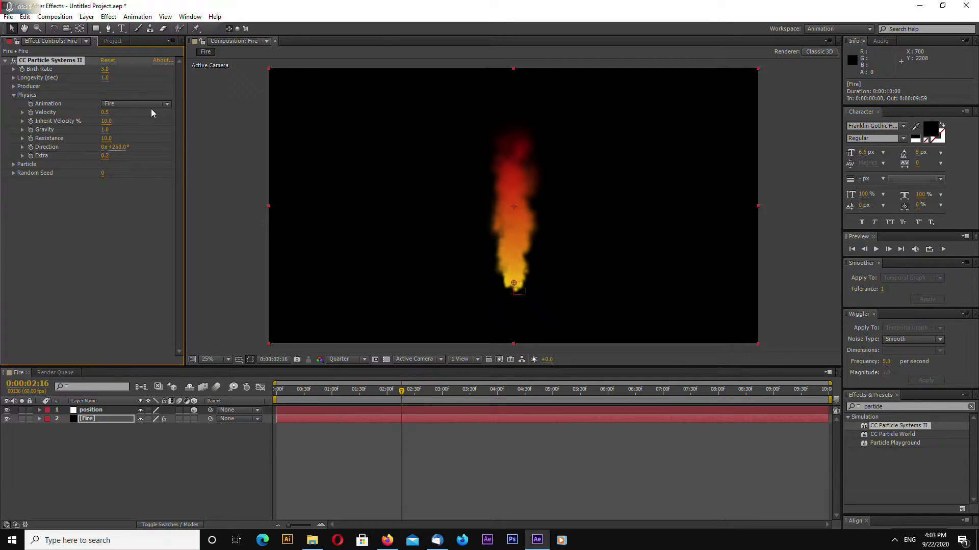
# Set Death Size to 0.25 and Size Variation to 100%
pyautogui.click(14, 95)
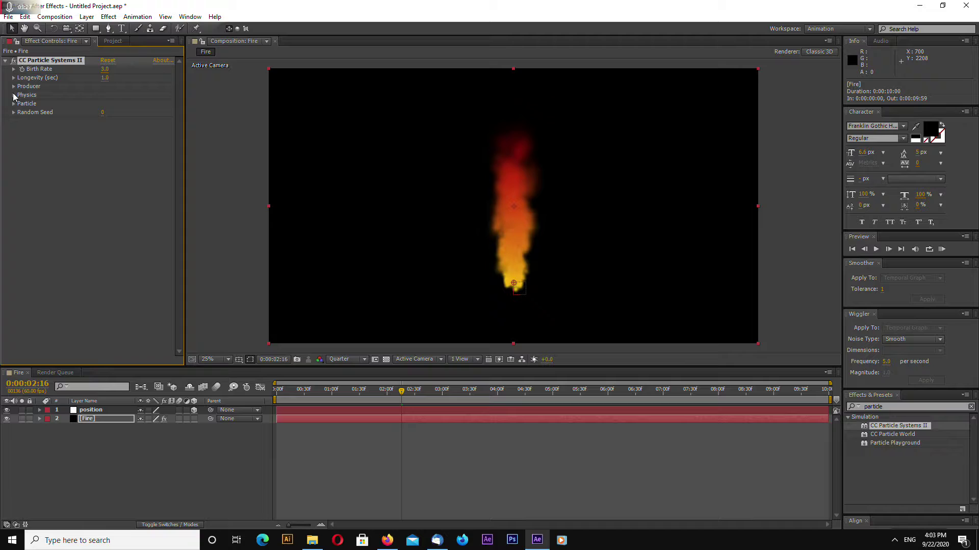
pyautogui.click(14, 96)
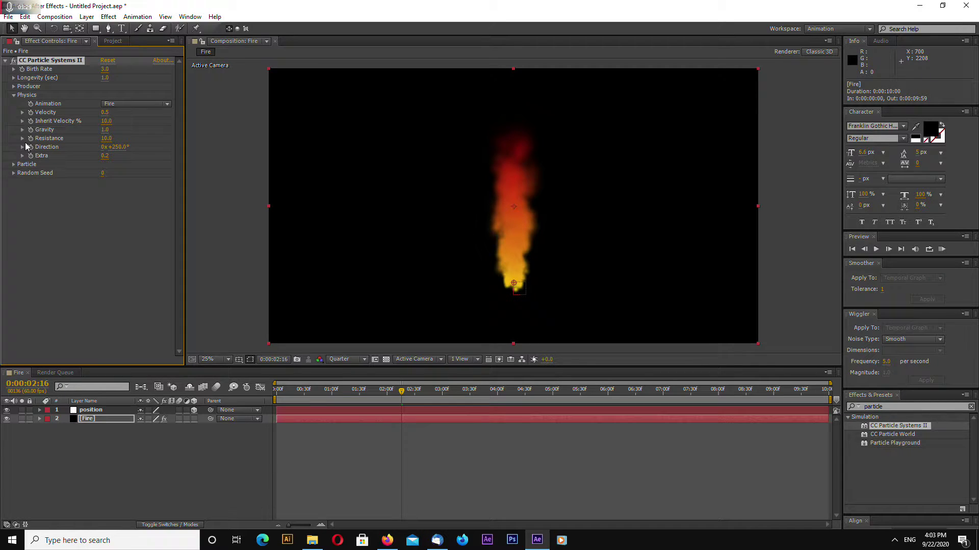
pyautogui.click(13, 95)
pyautogui.click(14, 103)
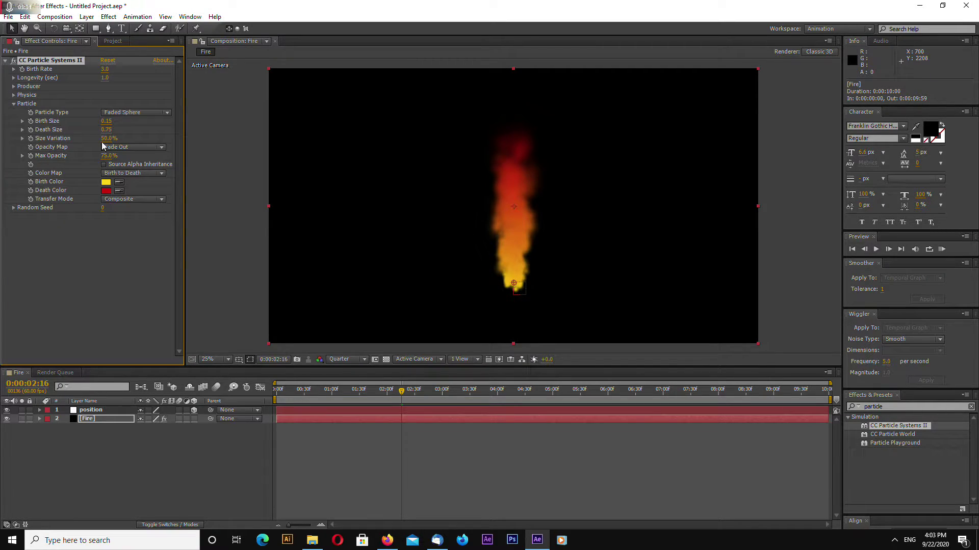
pyautogui.click(108, 130)
pyautogui.write('0.25')
pyautogui.press('Return')
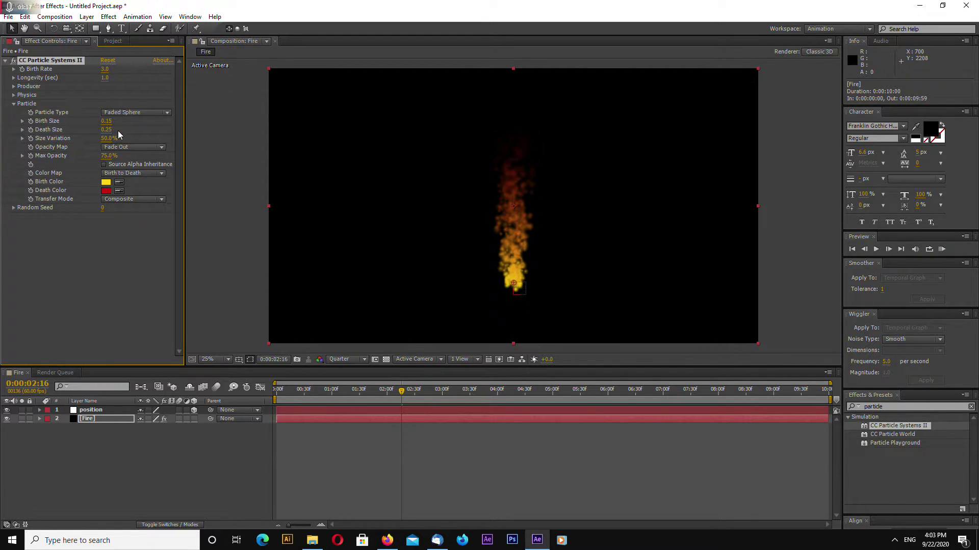
pyautogui.click(108, 138)
pyautogui.write('100')
pyautogui.press('Return')
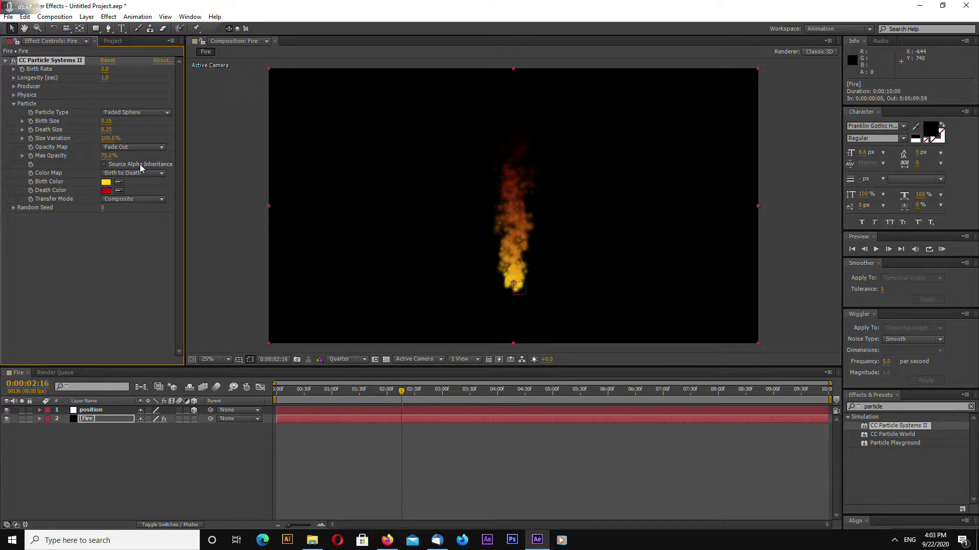
# Set the particle Transfer Mode to Add and Opacity Map to Fade In and Out
pyautogui.click(128, 199)
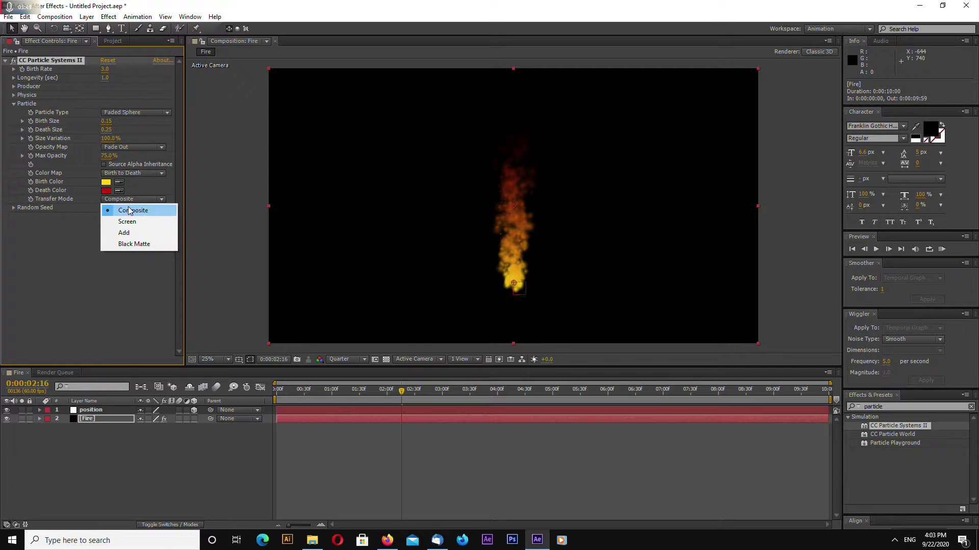
pyautogui.click(128, 221)
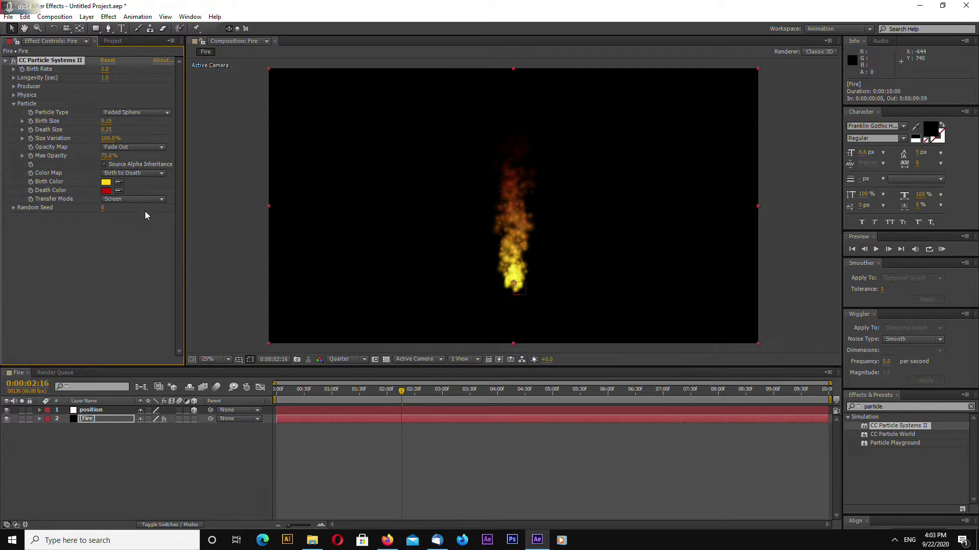
pyautogui.click(139, 200)
pyautogui.click(133, 231)
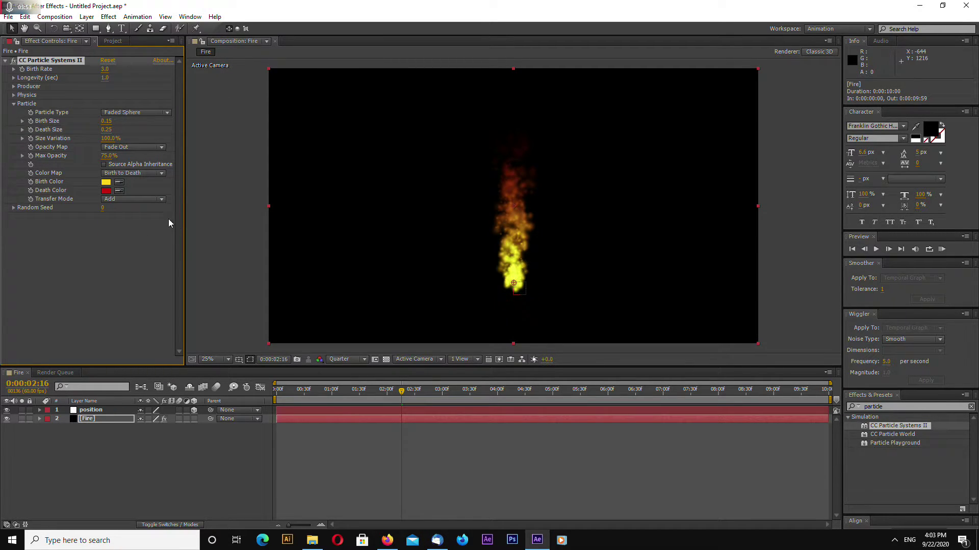
pyautogui.click(133, 146)
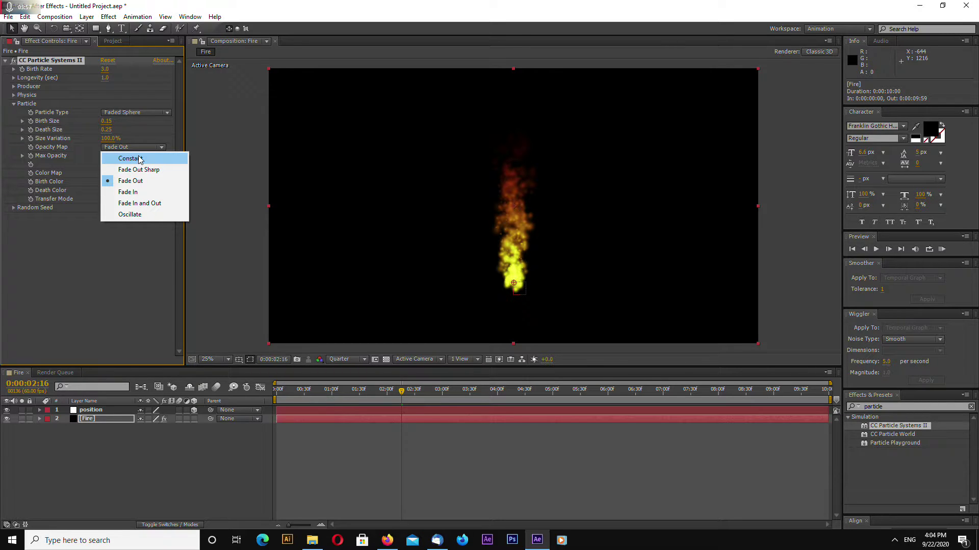
pyautogui.click(148, 203)
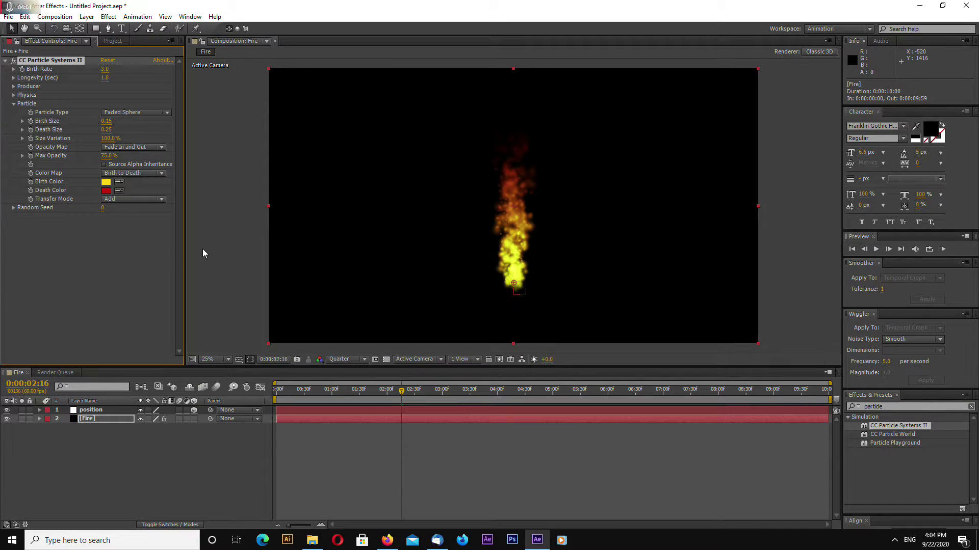
# Set Birth Size to 0.30 and preview the fire animation
pyautogui.click(107, 121)
pyautogui.write('0.45')
pyautogui.press('Return')
pyautogui.click(111, 122)
pyautogui.write('0.3')
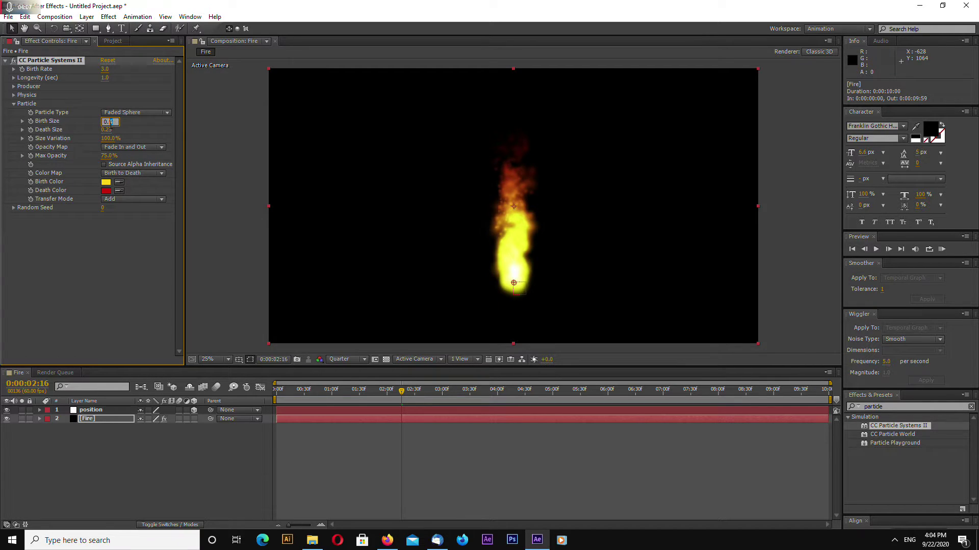
pyautogui.press('Return')
pyautogui.press('space')
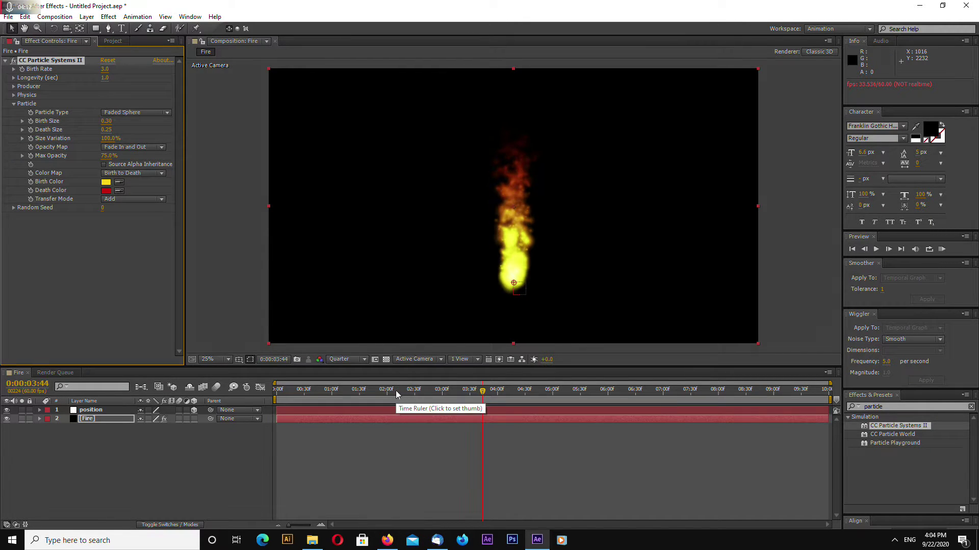
pyautogui.click(321, 393)
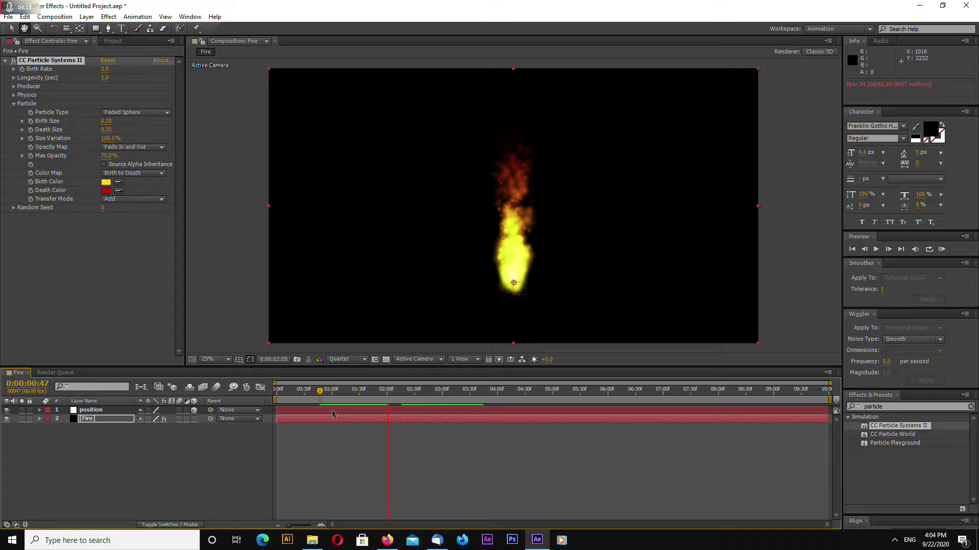
pyautogui.click(307, 393)
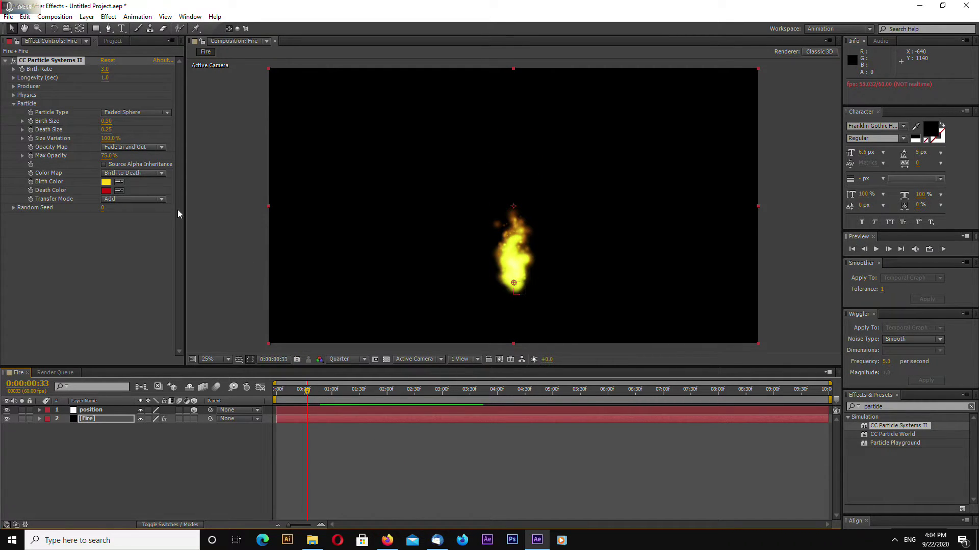
# Change the Birth Color to a more saturated yellow, FFDD41, and preview the flame again
pyautogui.click(106, 182)
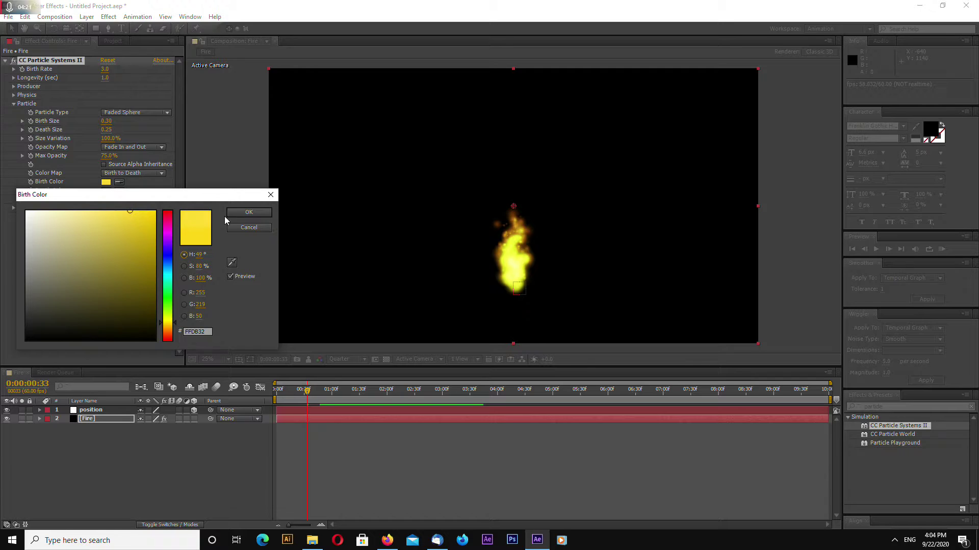
pyautogui.click(242, 227)
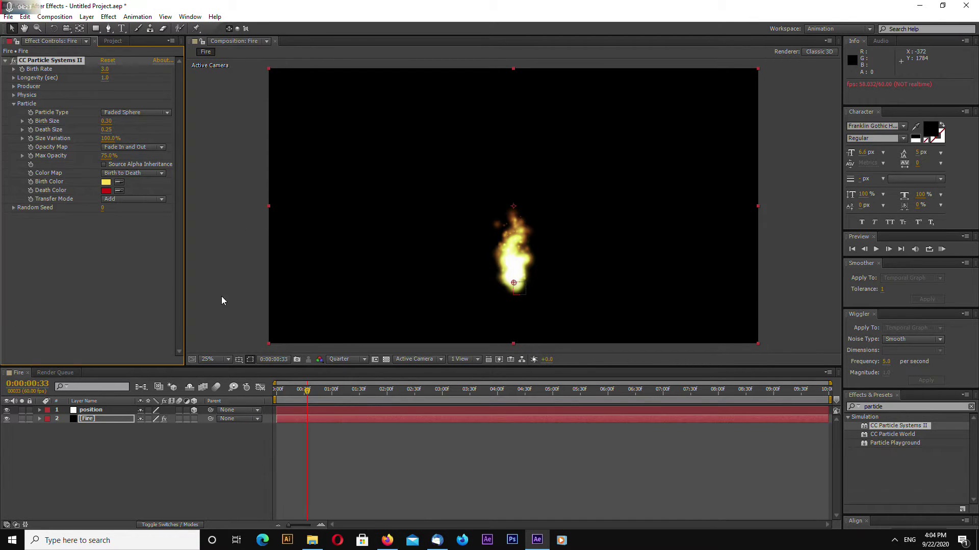
pyautogui.click(106, 182)
pyautogui.moveTo(115, 211); pyautogui.dragTo(122, 211)
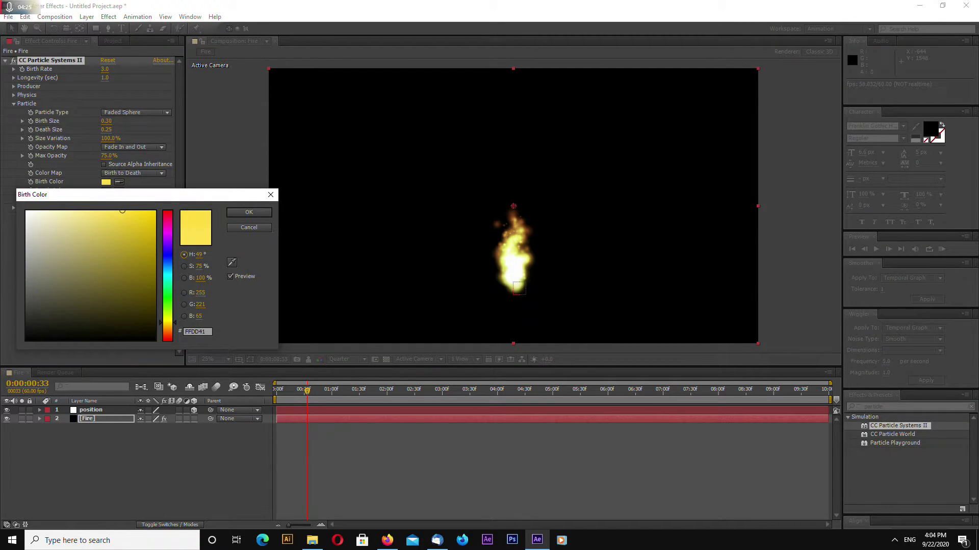
pyautogui.click(234, 213)
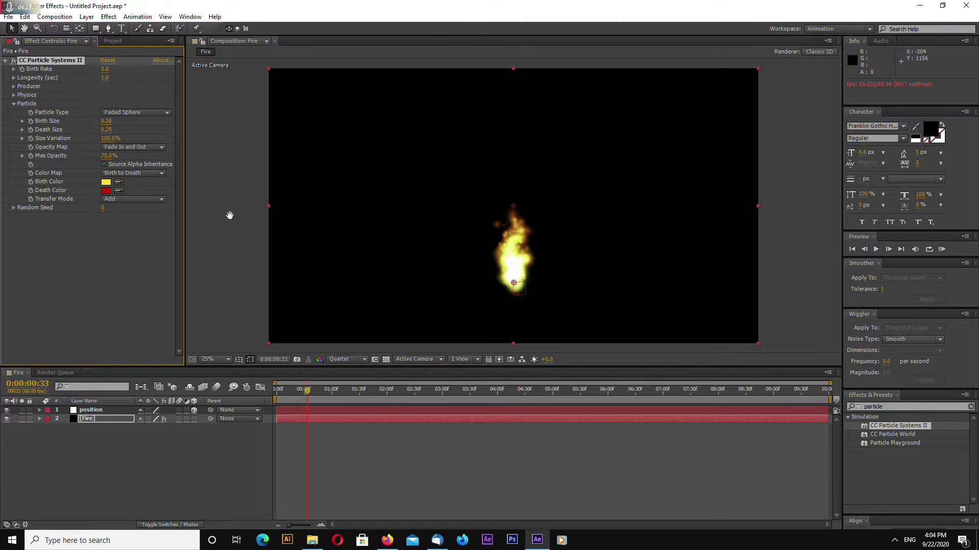
pyautogui.press('space')
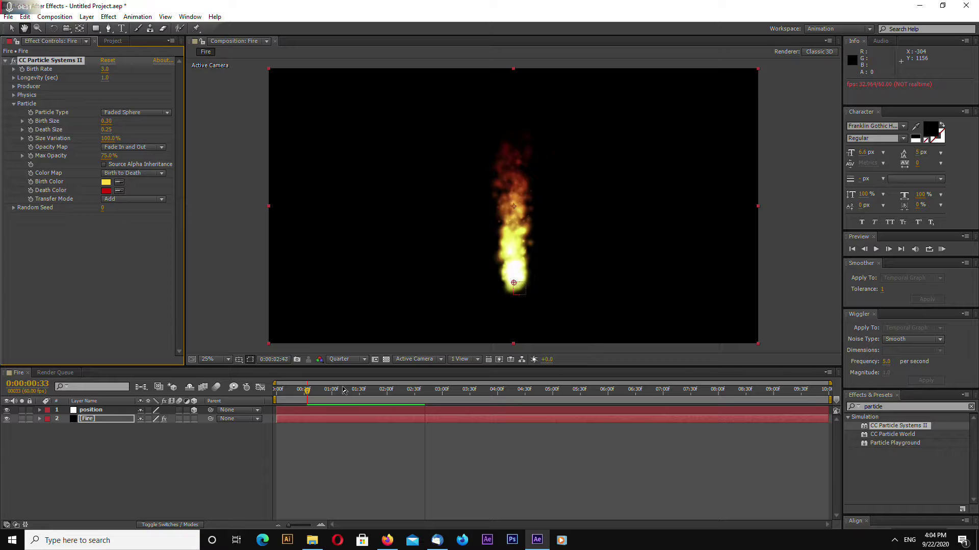
# At 0:00:00:25, set the Producer's Radius X and Radius Y both to 2.0
pyautogui.moveTo(317, 392); pyautogui.dragTo(307, 391)
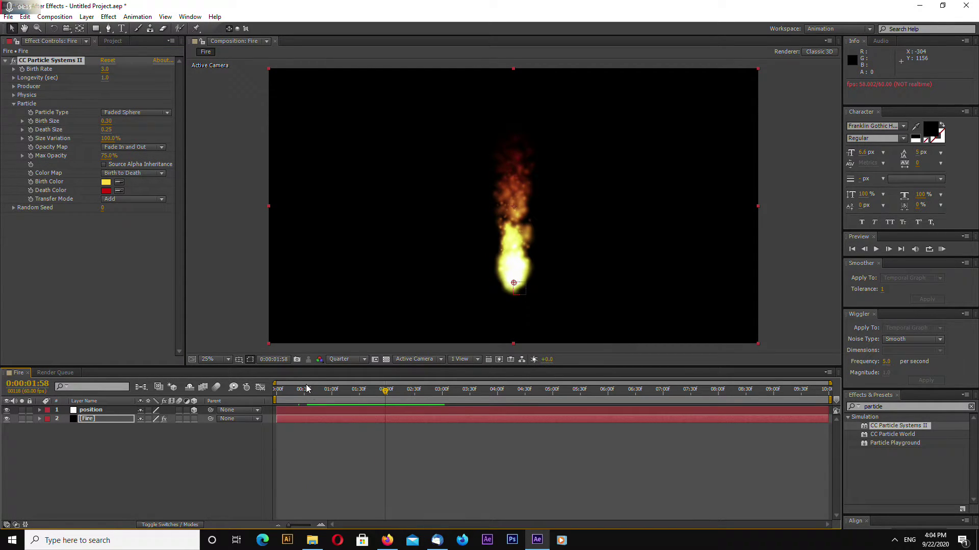
pyautogui.click(13, 103)
pyautogui.click(14, 95)
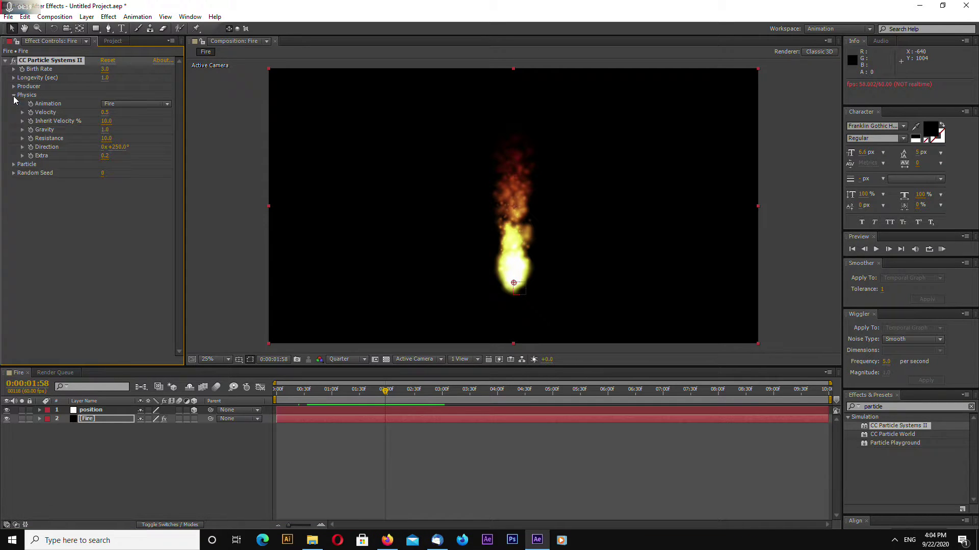
pyautogui.click(13, 95)
pyautogui.click(13, 86)
pyautogui.click(104, 104)
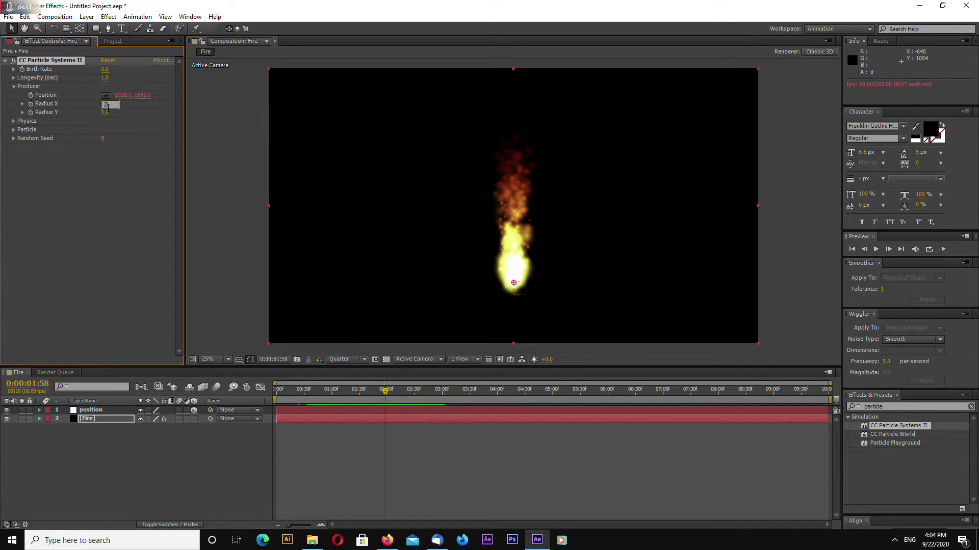
pyautogui.write('20')
pyautogui.write('2')
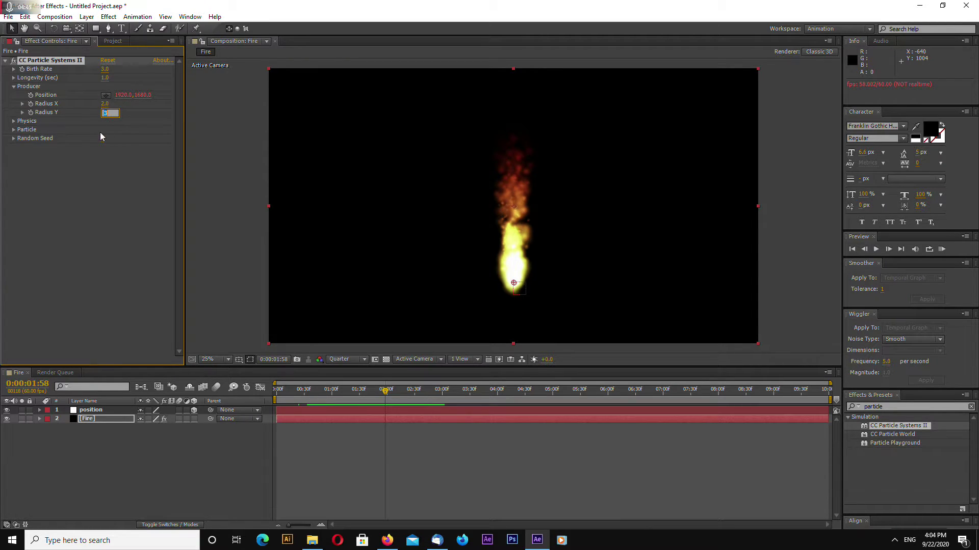
pyautogui.press('Tab')
pyautogui.write('2')
pyautogui.press('Return')
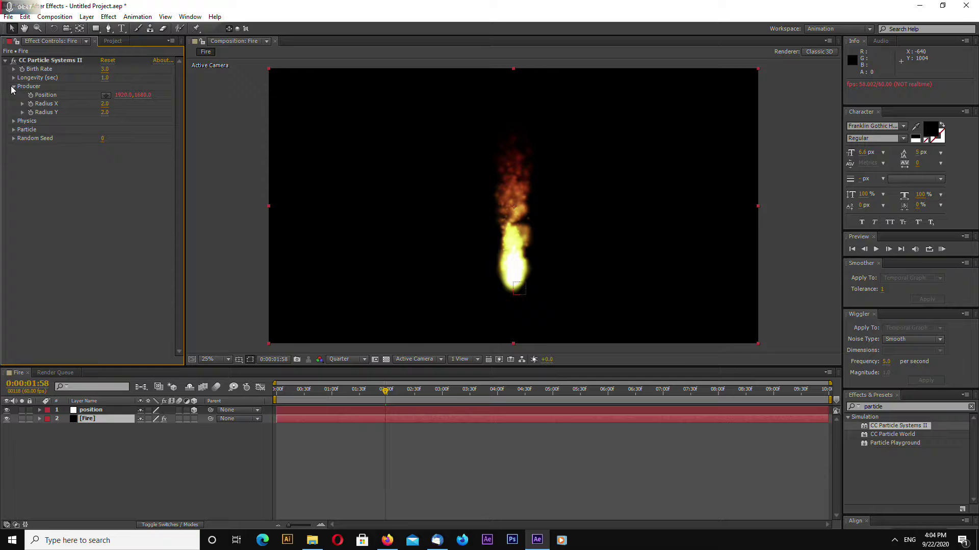
pyautogui.click(14, 87)
pyautogui.click(14, 95)
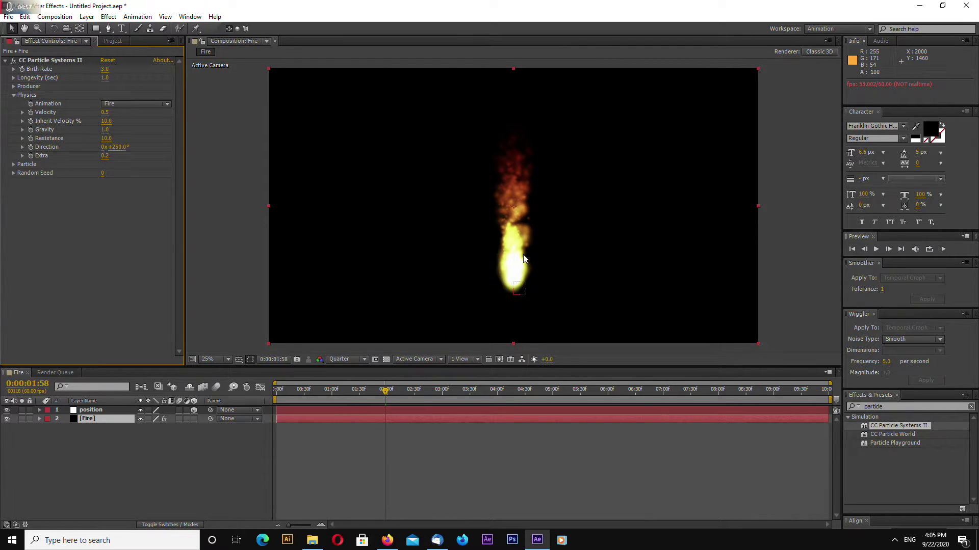
# Add an expression to Velocity and replace its text with wiggle(10,1)
pyautogui.keyDown('alt'); pyautogui.click(30, 112); pyautogui.keyUp('alt')
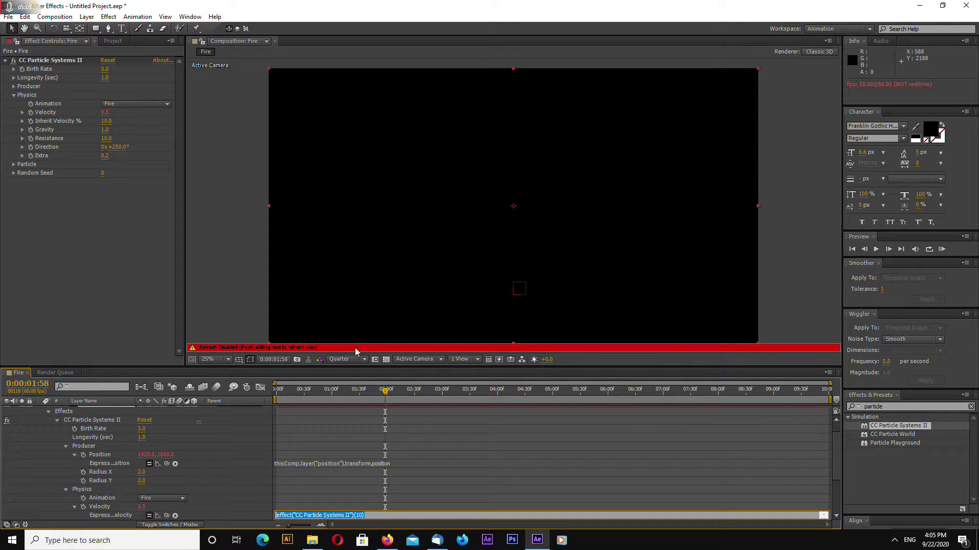
pyautogui.click(390, 368)
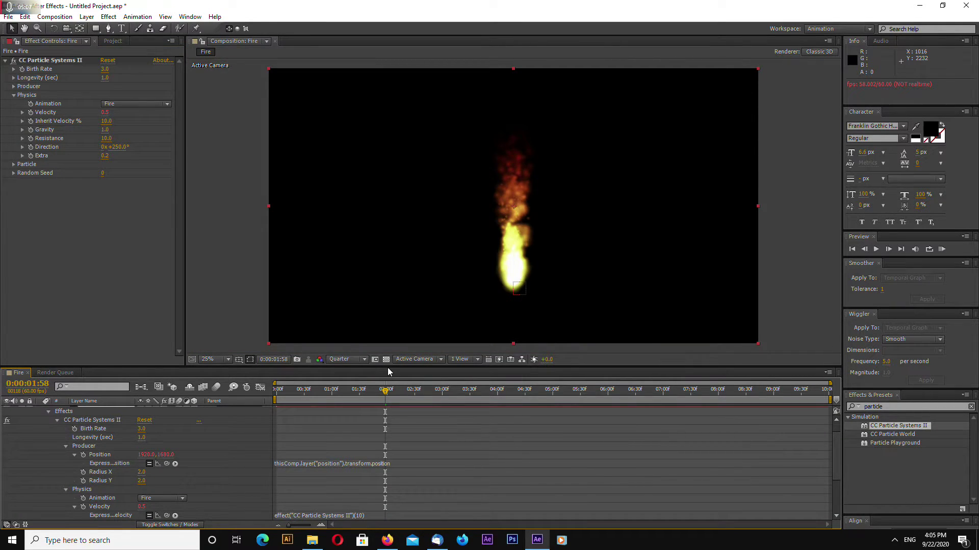
pyautogui.moveTo(388, 368); pyautogui.dragTo(386, 290)
pyautogui.click(357, 448)
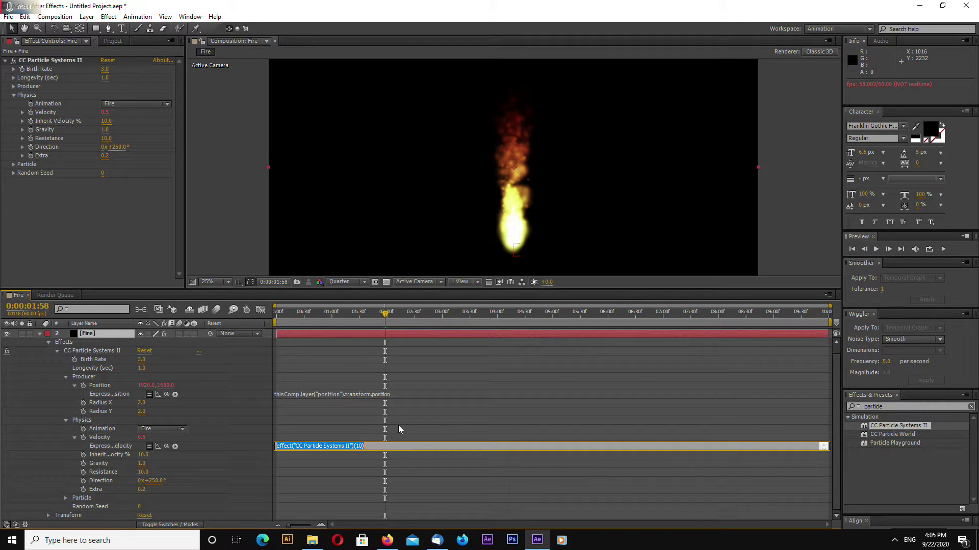
pyautogui.write('wiggle')
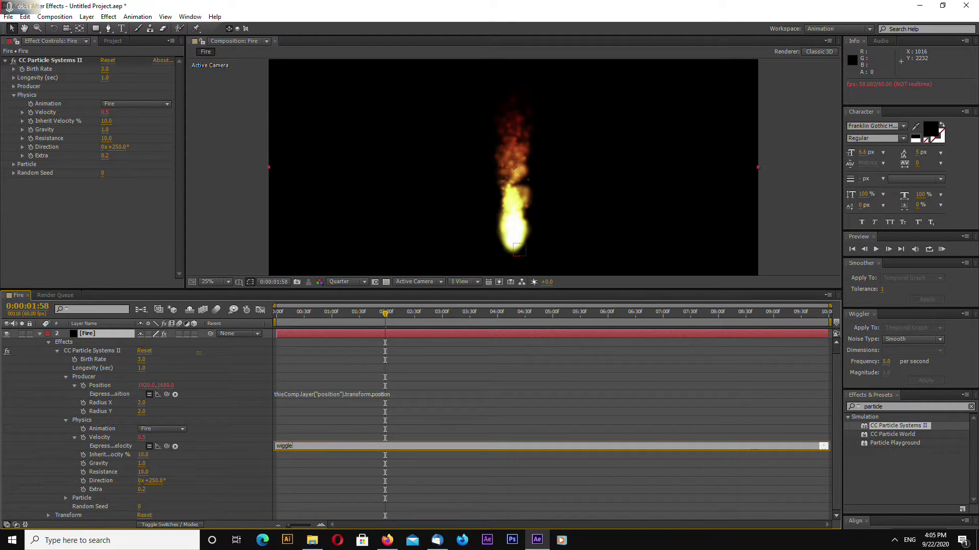
pyautogui.write('()')
pyautogui.write('10')
pyautogui.write(',')
pyautogui.write('1')
pyautogui.moveTo(312, 448); pyautogui.dragTo(210, 448)
pyautogui.hotkey('ctrl', 'c')
pyautogui.click(233, 213)
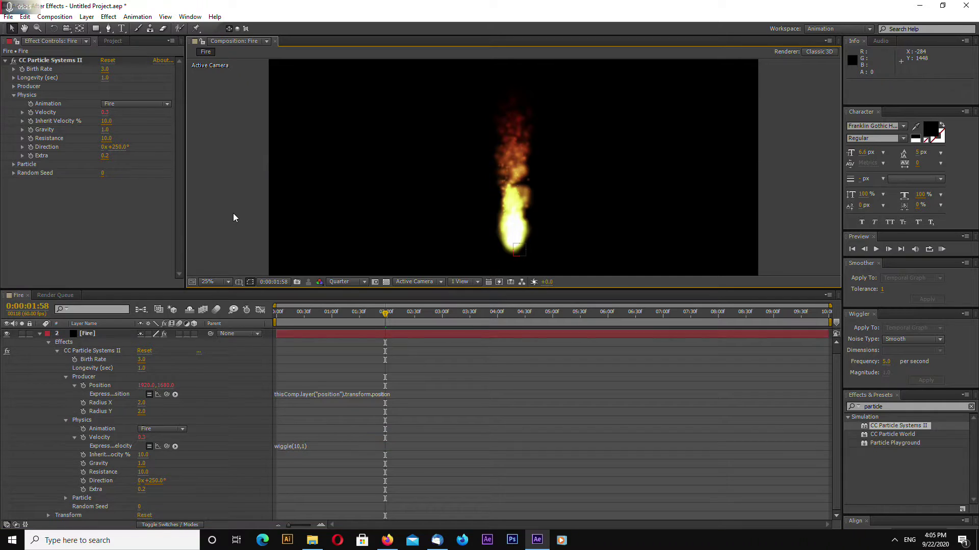
# Add wiggle expressions to Inherit Velocity % (10,30) and Gravity (10,0.45)
pyautogui.keyDown('alt'); pyautogui.click(30, 121); pyautogui.keyUp('alt')
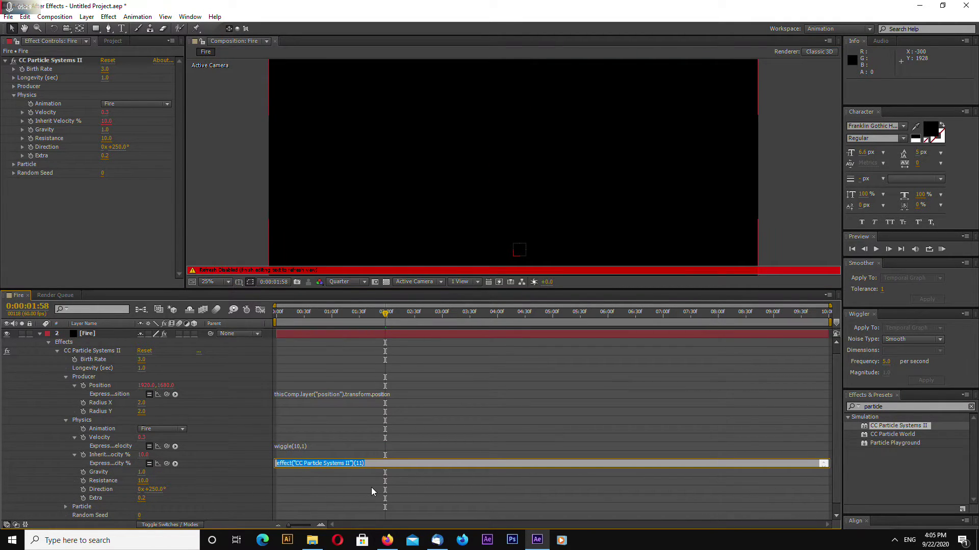
pyautogui.hotkey('ctrl', 'v')
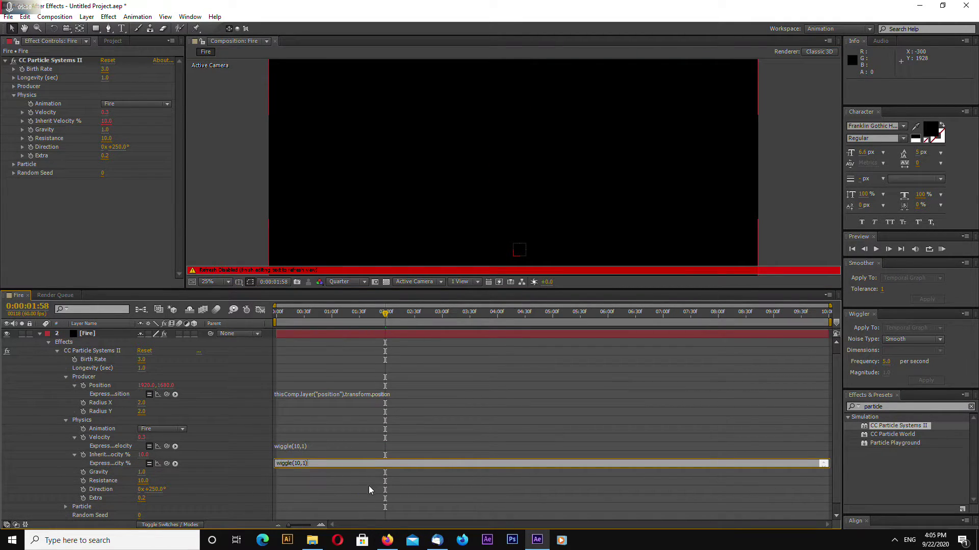
pyautogui.doubleClick(305, 463)
pyautogui.click(74, 206)
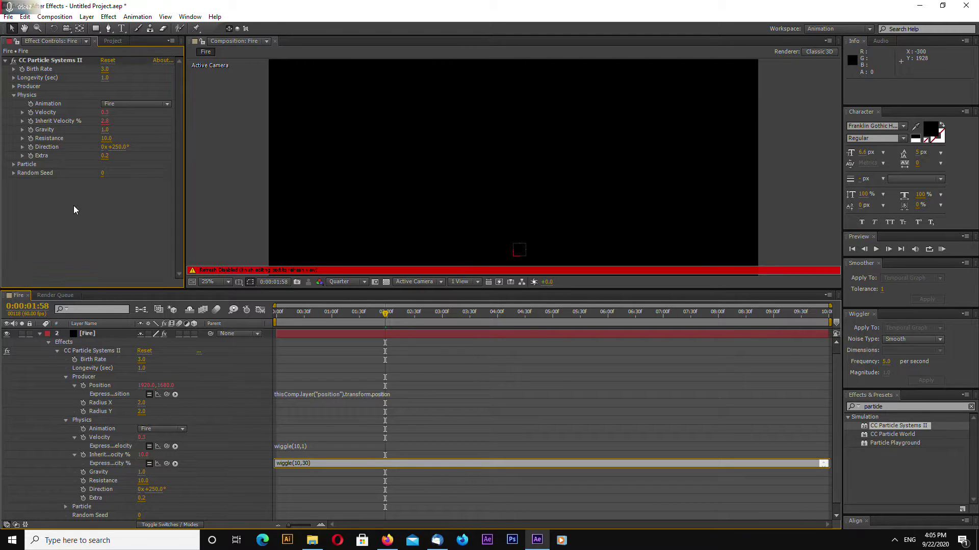
pyautogui.keyDown('alt'); pyautogui.click(31, 131); pyautogui.keyUp('alt')
pyautogui.hotkey('ctrl', 'v')
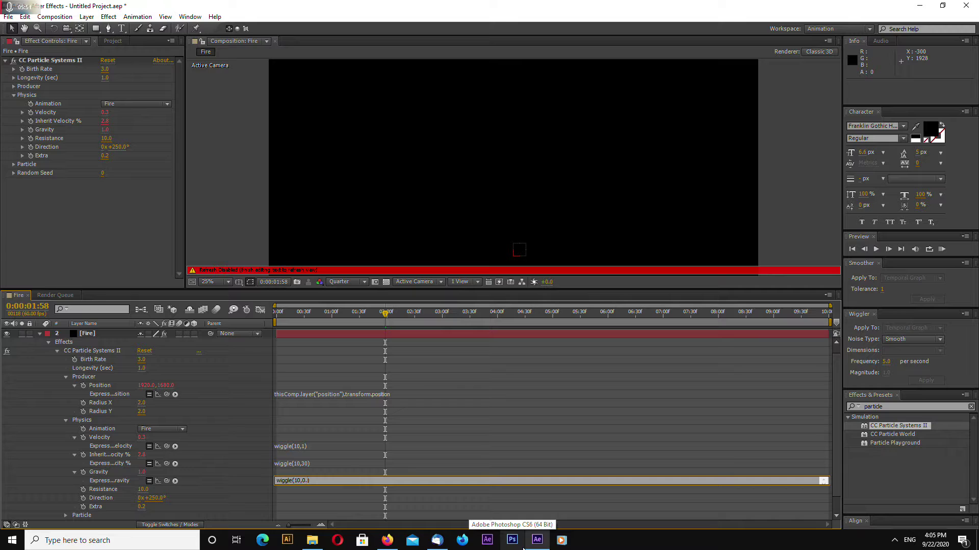
pyautogui.click(284, 432)
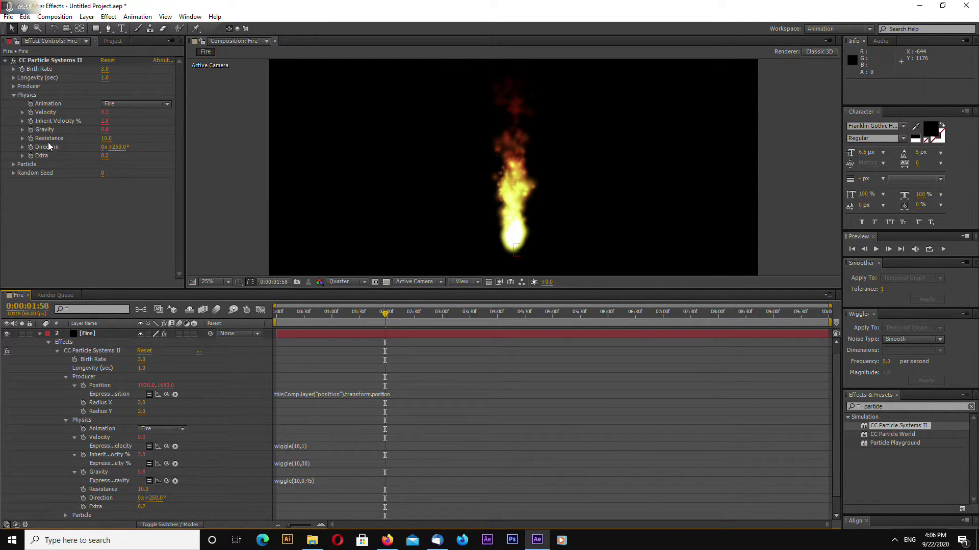
# Give Resistance a wiggle(10,20) expression and start changing Extra's wiggle to frequency 5
pyautogui.keyDown('alt'); pyautogui.click(31, 138); pyautogui.keyUp('alt')
pyautogui.hotkey('ctrl', 'v')
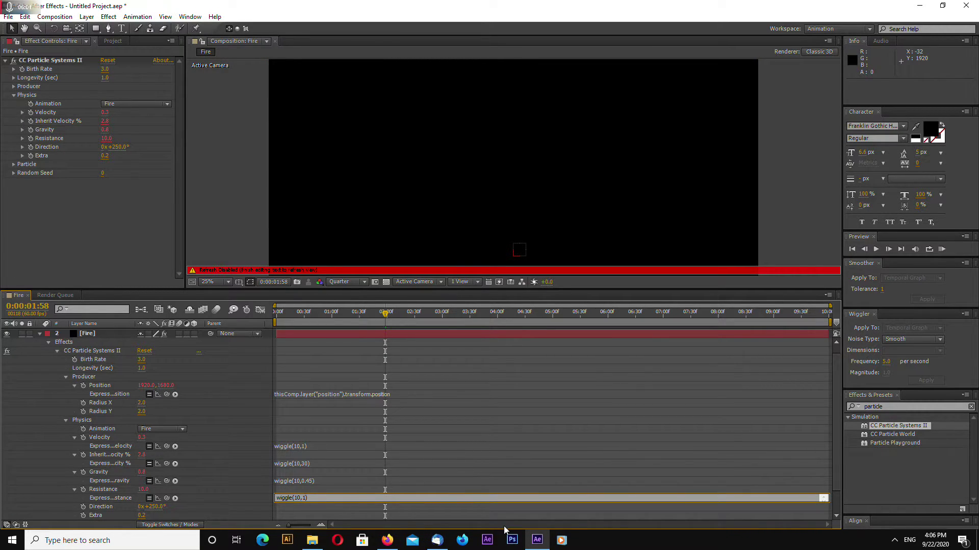
pyautogui.press('BackSpace')
pyautogui.press('BackSpace')
pyautogui.write('20)')
pyautogui.click(235, 243)
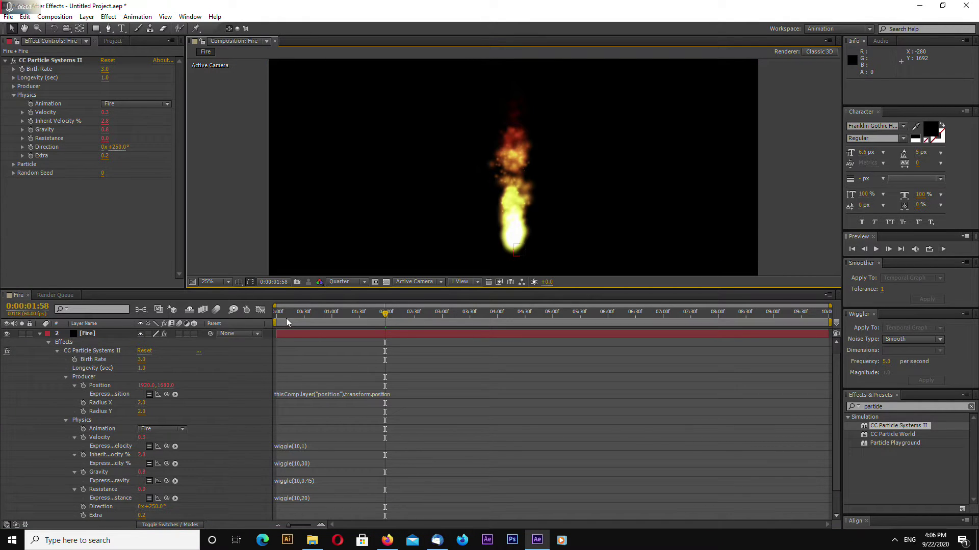
pyautogui.keyDown('alt'); pyautogui.click(30, 155); pyautogui.keyUp('alt')
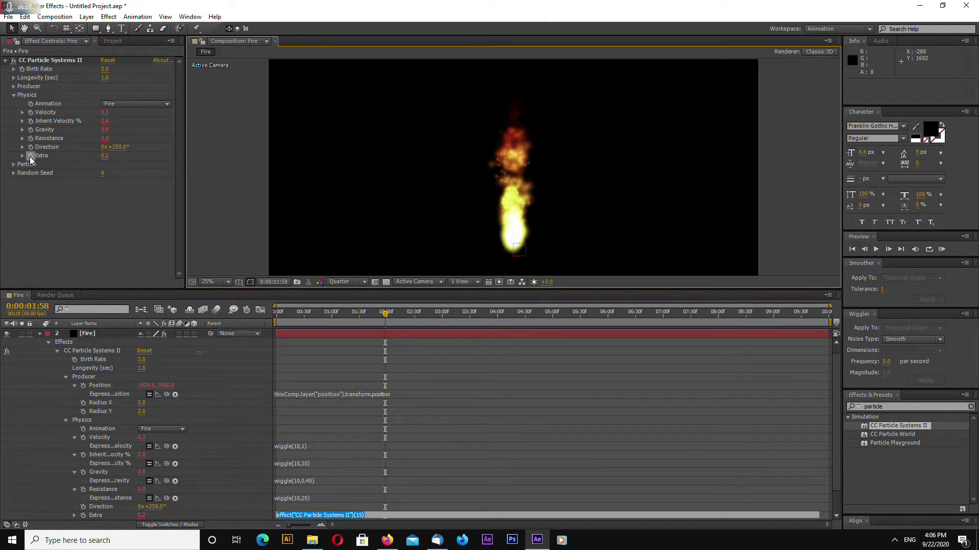
pyautogui.hotkey('ctrl', 'v')
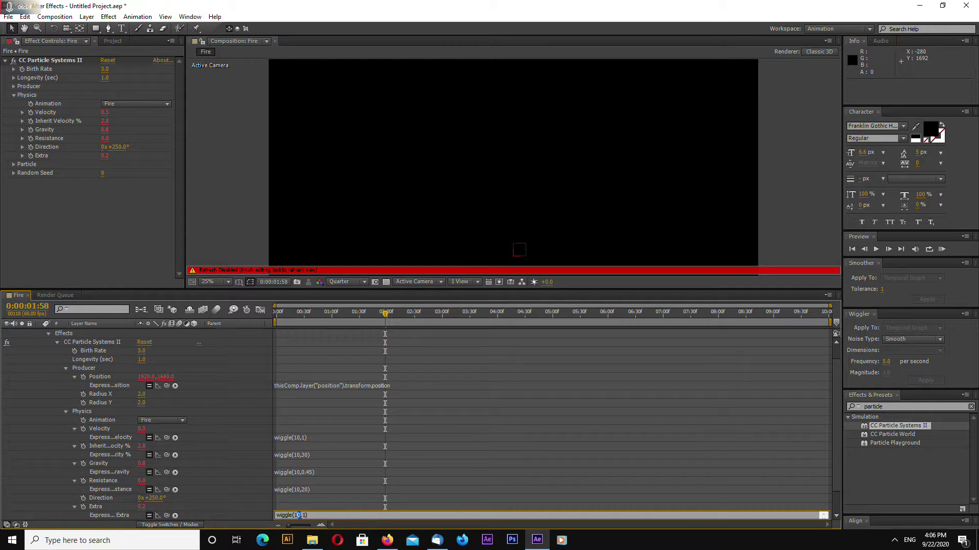
pyautogui.write('5')
pyautogui.doubleClick(301, 515)
# Finish Extra's expression as wiggle(5,0.5)
pyautogui.moveTo(399, 544)
pyautogui.write('0.5')
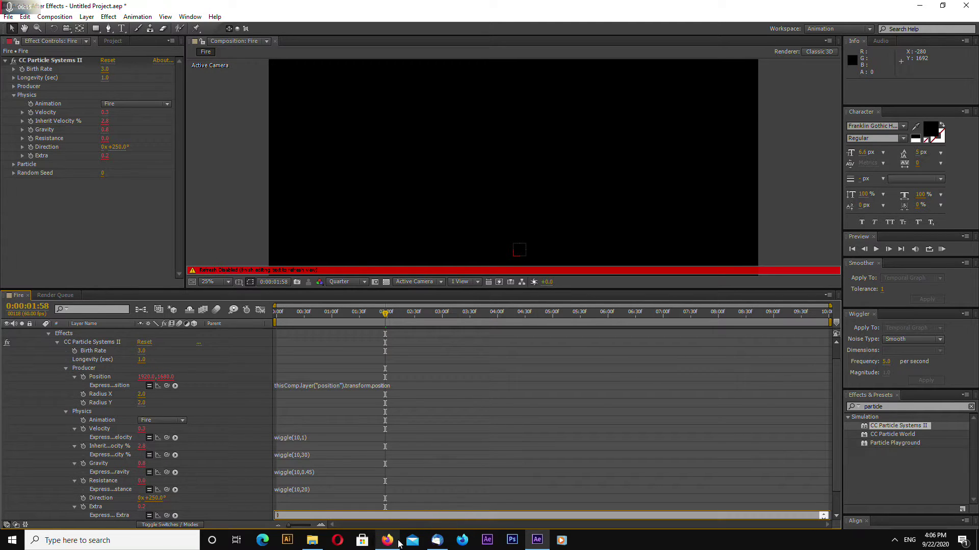
pyautogui.click(290, 240)
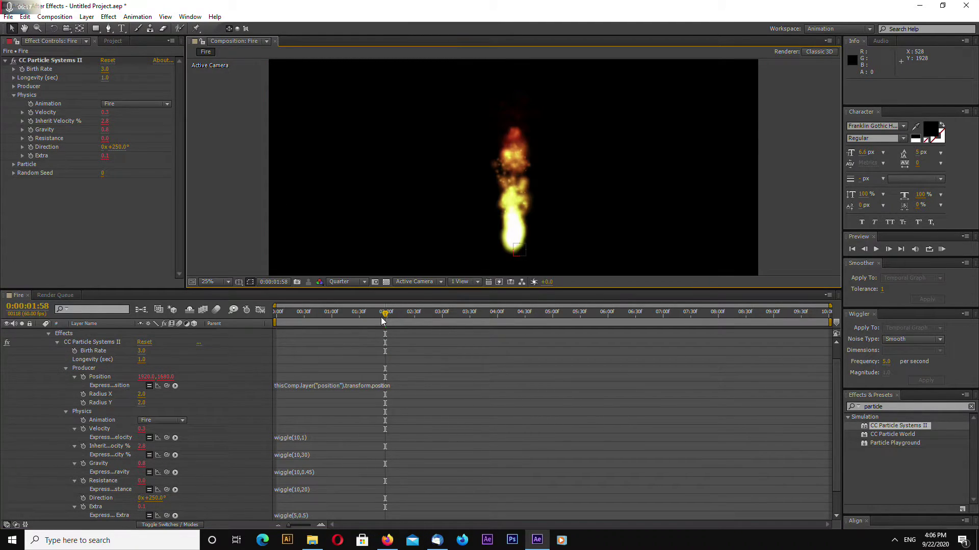
# Enlarge the composition viewer and preview the fire from 0:00:00:00
pyautogui.moveTo(384, 313); pyautogui.dragTo(335, 336)
pyautogui.press('space')
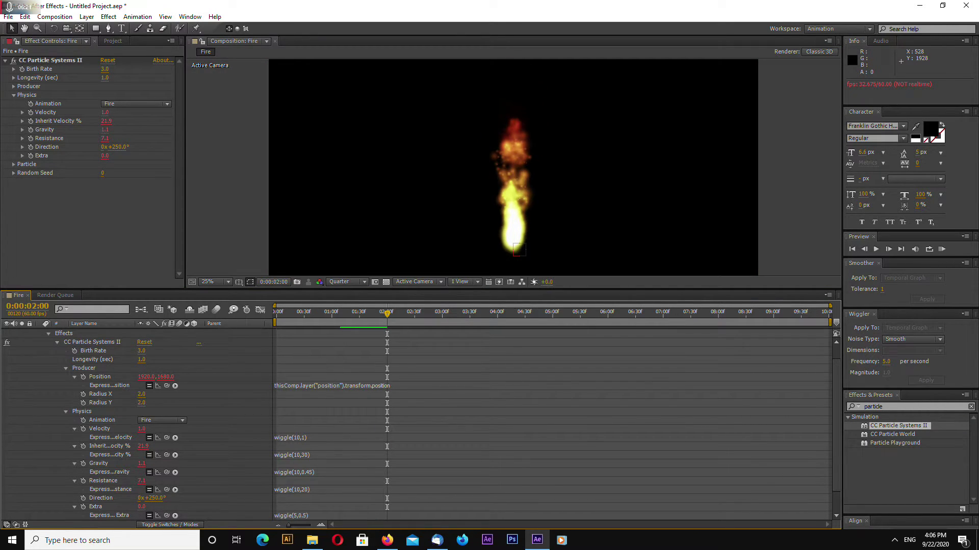
pyautogui.moveTo(408, 291); pyautogui.dragTo(334, 374)
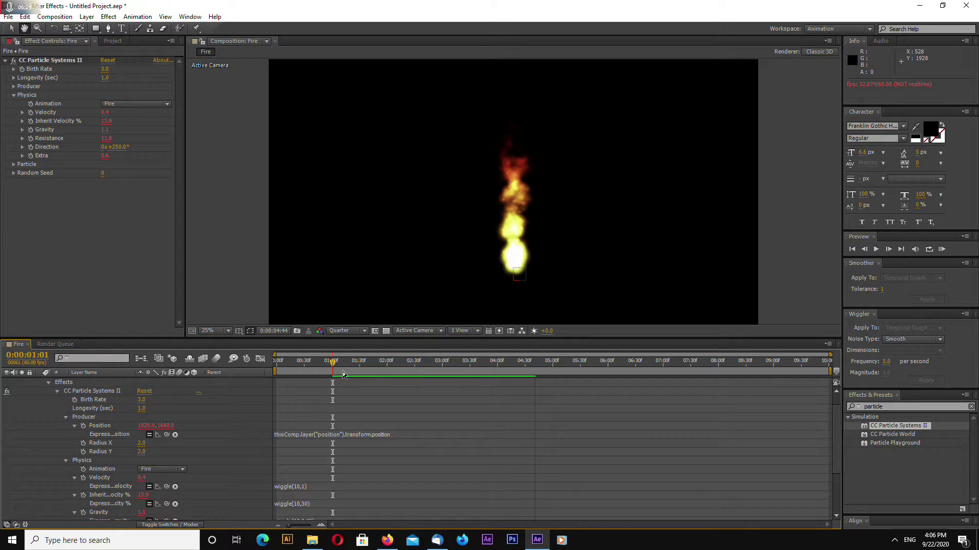
pyautogui.click(331, 368)
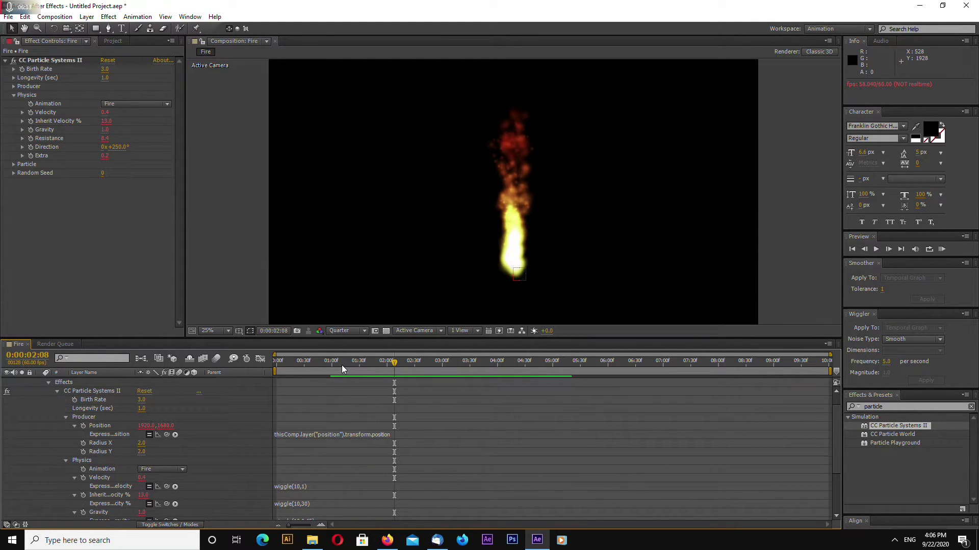
pyautogui.moveTo(341, 365); pyautogui.dragTo(145, 357)
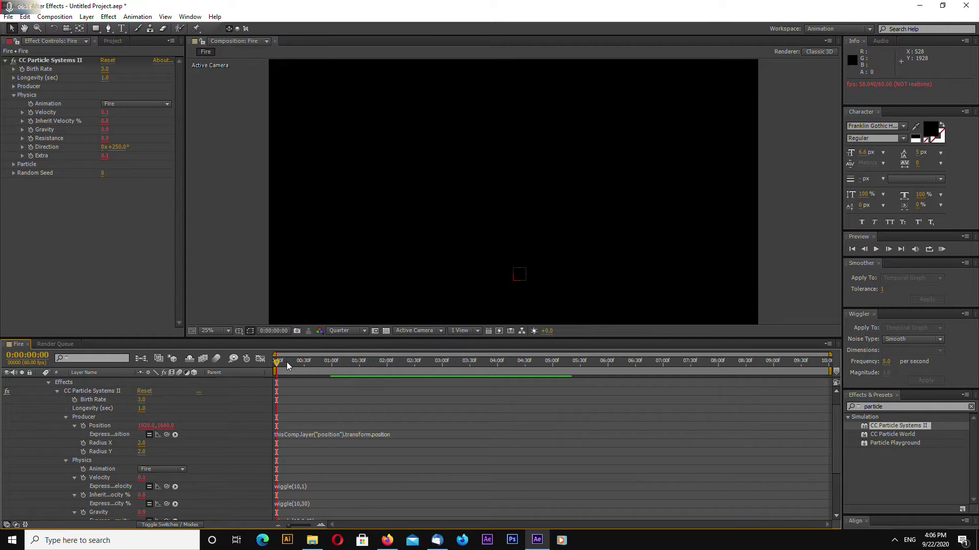
pyautogui.press('space')
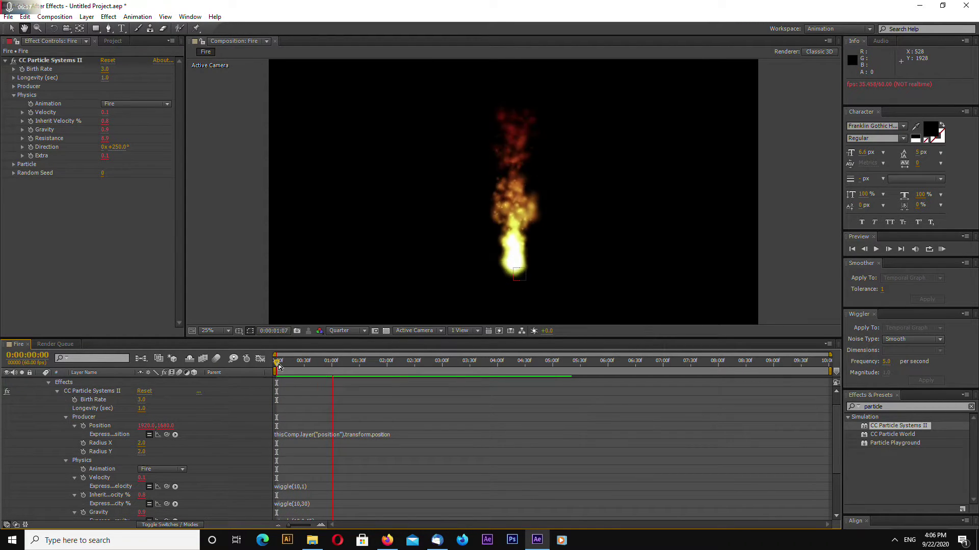
# Stop playback, collapse the Fire layer's effects and shift the layer one frame earlier
pyautogui.press('space')
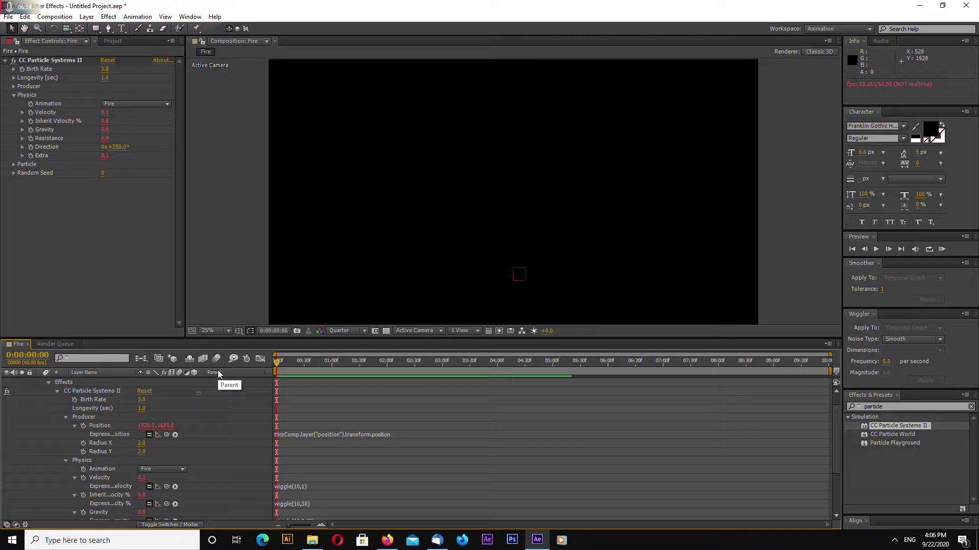
pyautogui.moveTo(280, 363); pyautogui.dragTo(243, 372)
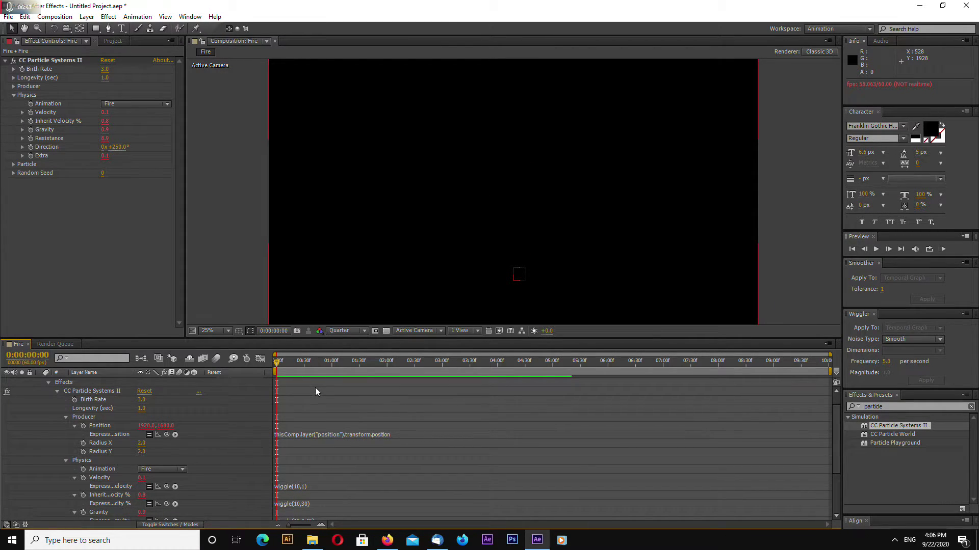
pyautogui.scroll(2, 78, 405)
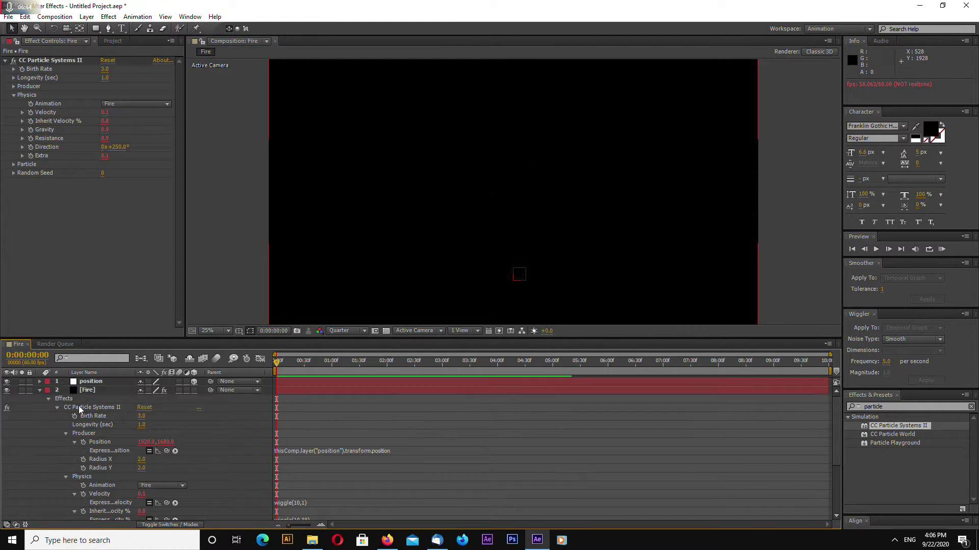
pyautogui.click(39, 390)
pyautogui.click(345, 390)
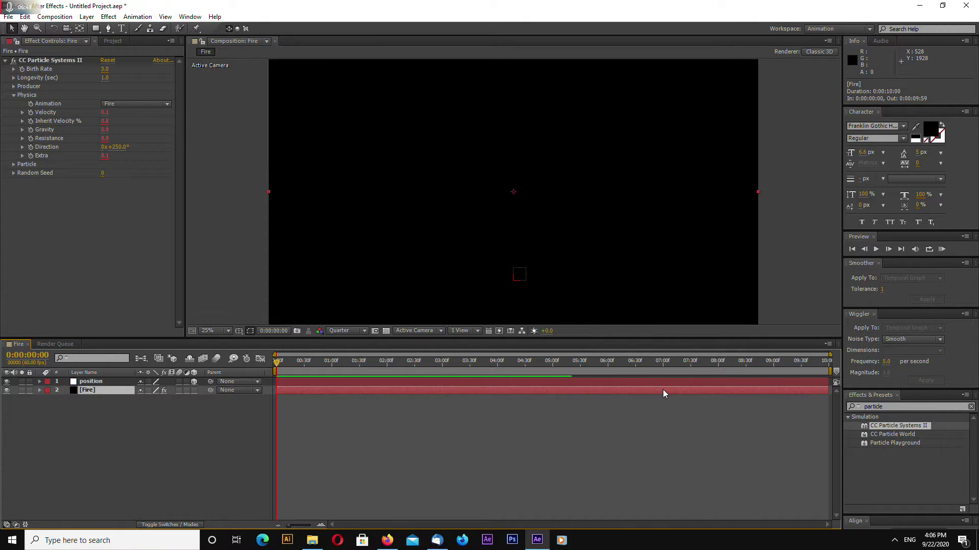
pyautogui.moveTo(663, 393); pyautogui.dragTo(661, 392)
pyautogui.click(280, 362)
pyautogui.moveTo(280, 365); pyautogui.dragTo(388, 364)
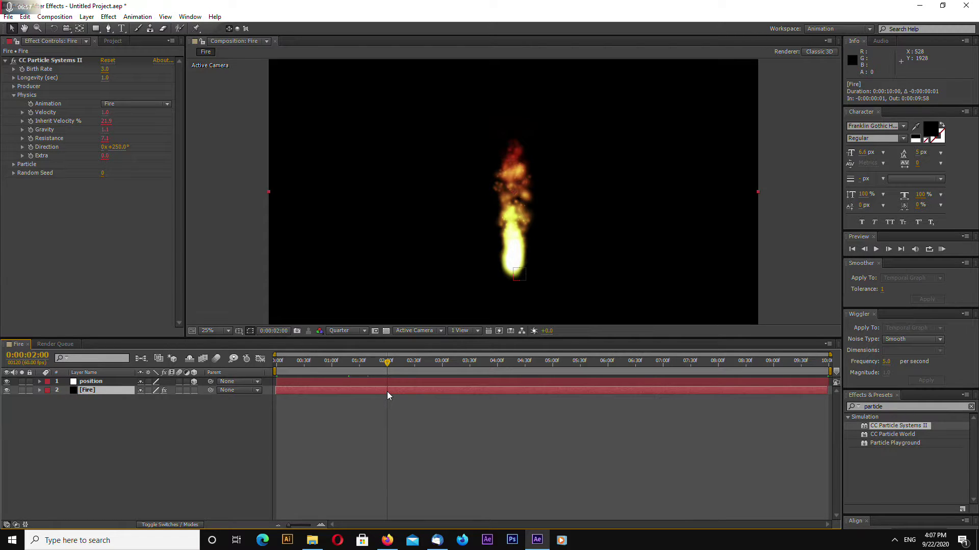
# Slide the Fire layer to start before zero, extend it to the comp end, and preview
pyautogui.moveTo(386, 391); pyautogui.dragTo(277, 393)
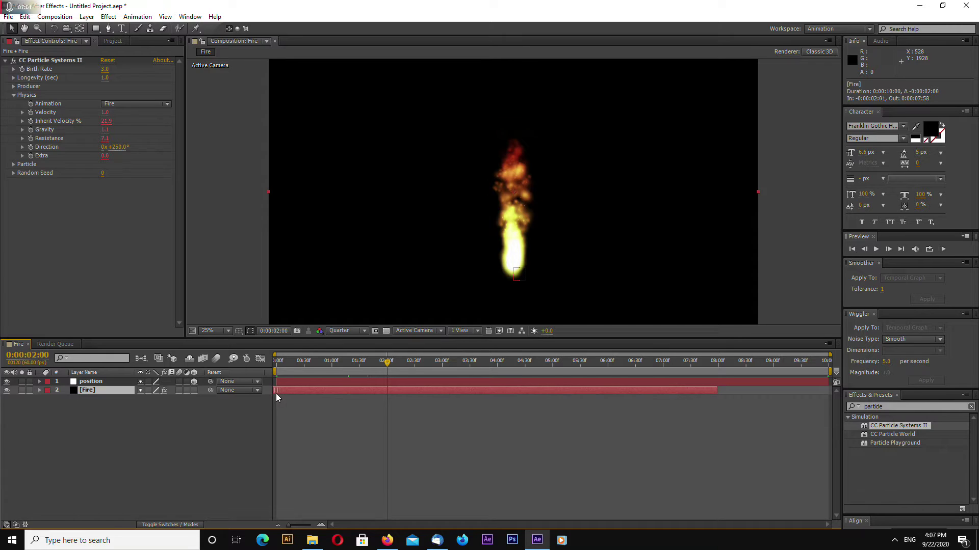
pyautogui.moveTo(716, 390); pyautogui.dragTo(835, 396)
pyautogui.moveTo(386, 362); pyautogui.dragTo(262, 369)
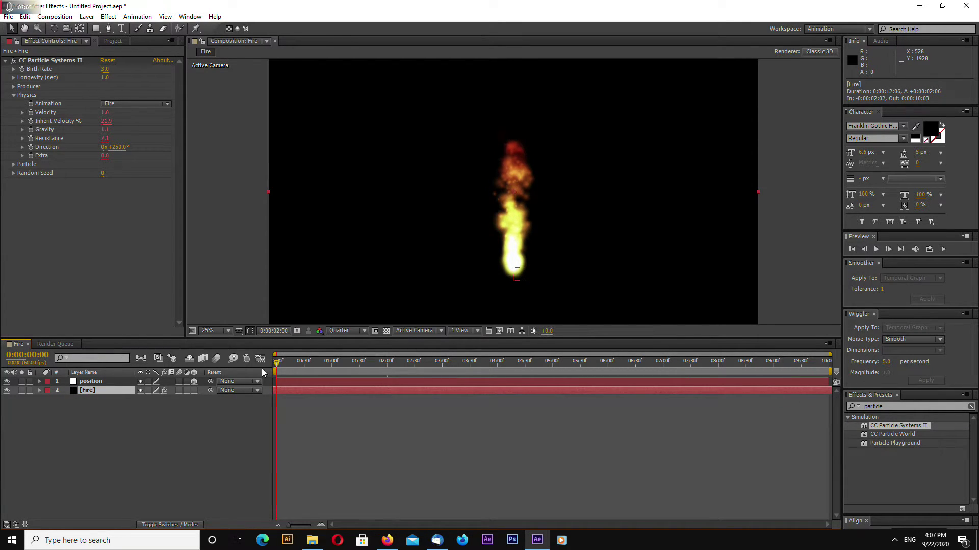
pyautogui.press('space')
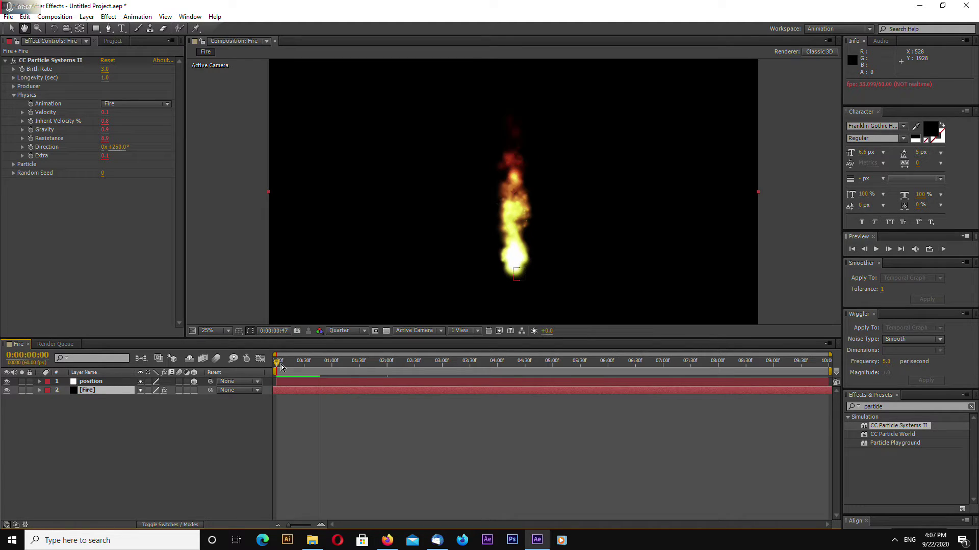
pyautogui.click(278, 366)
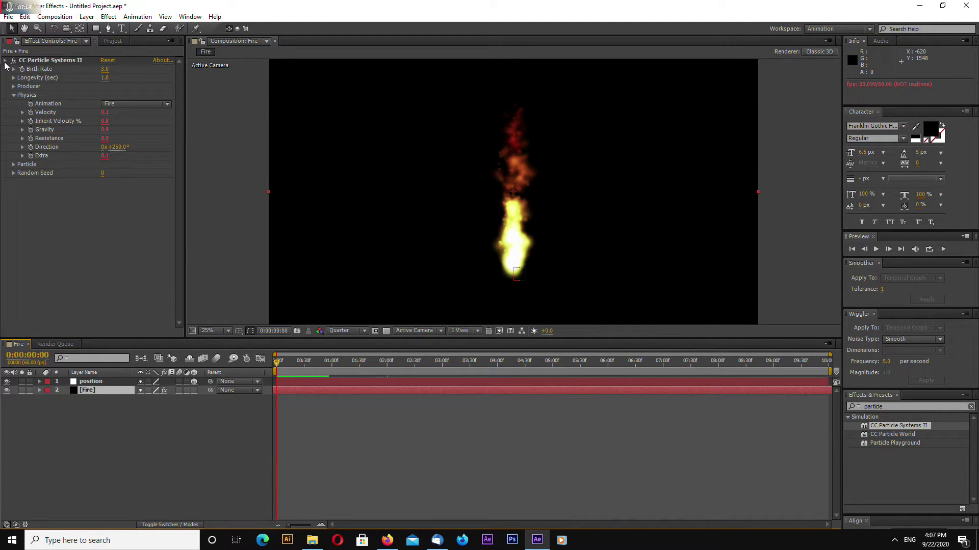
pyautogui.click(5, 60)
pyautogui.click(5, 61)
pyautogui.click(5, 61)
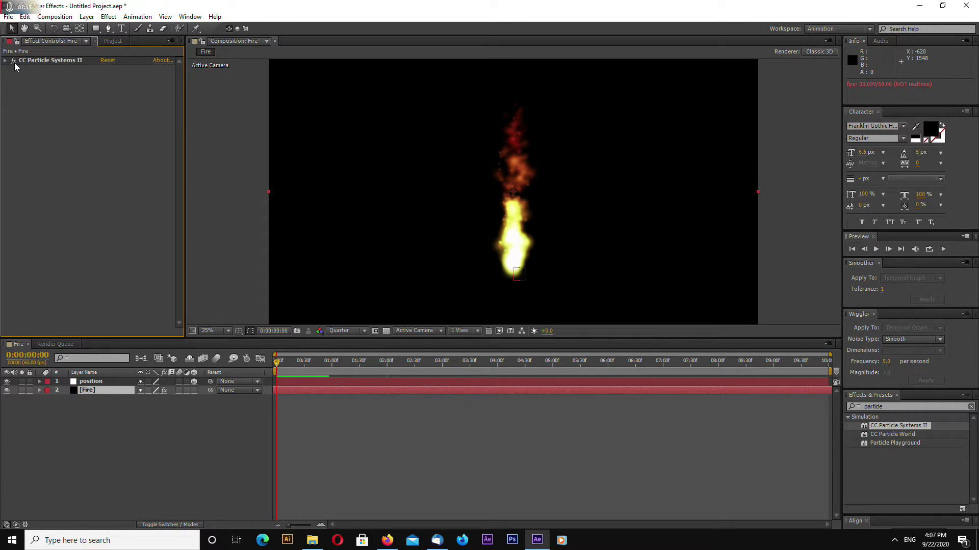
# Apply Matte Choker with Geometric Softness 1 at 10, Choke 1 at 1, Choke 2 at 10
pyautogui.click(895, 405)
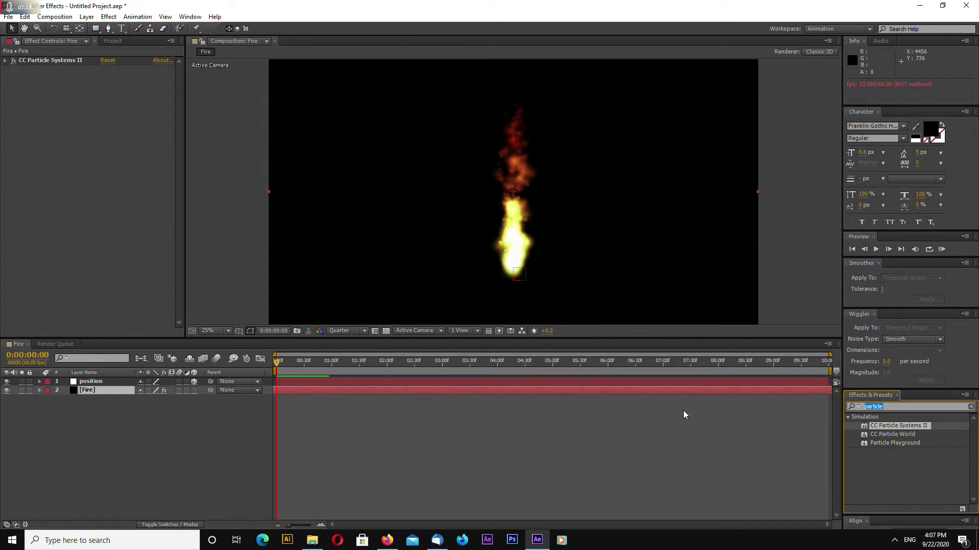
pyautogui.write('matte')
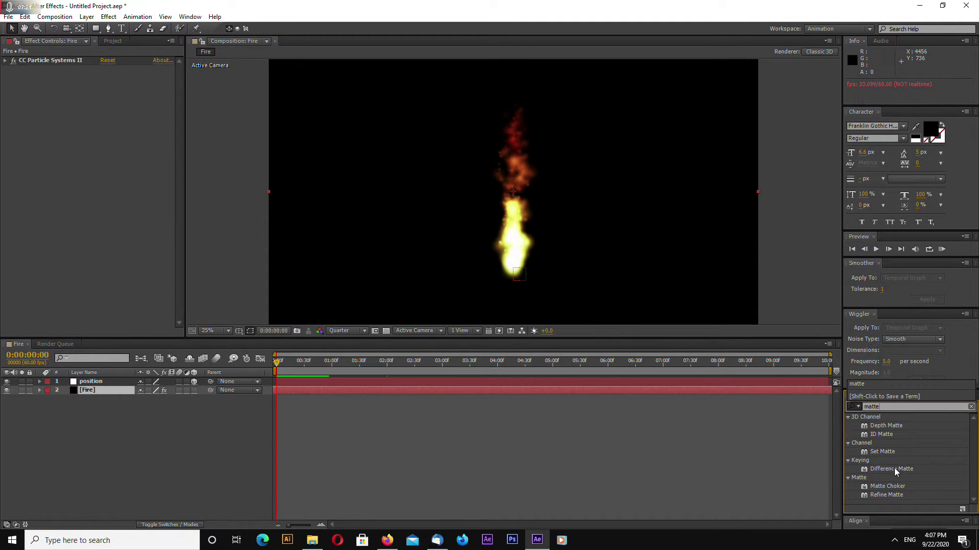
pyautogui.moveTo(897, 486); pyautogui.dragTo(90, 131)
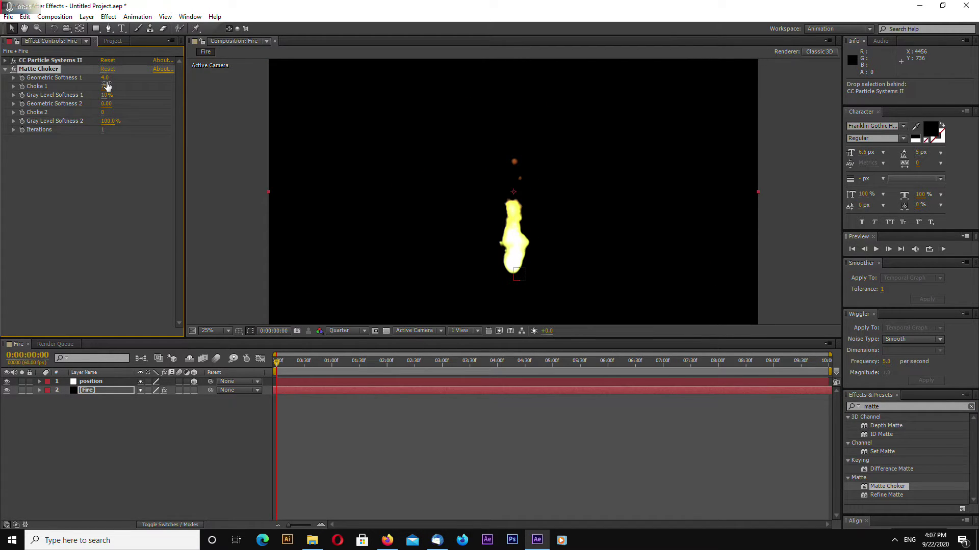
pyautogui.moveTo(105, 80); pyautogui.dragTo(156, 118)
pyautogui.moveTo(105, 85); pyautogui.dragTo(105, 92)
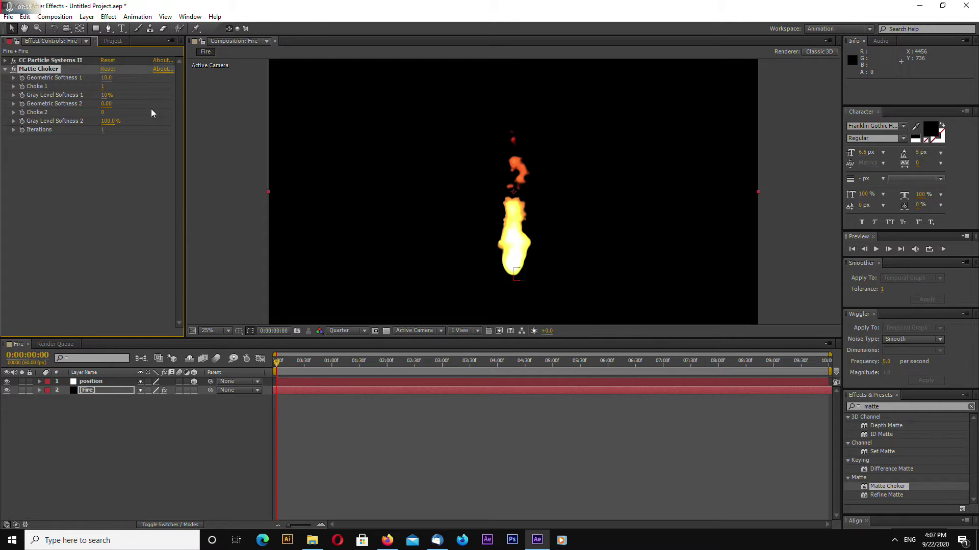
pyautogui.click(103, 113)
pyautogui.write('10')
pyautogui.press('space')
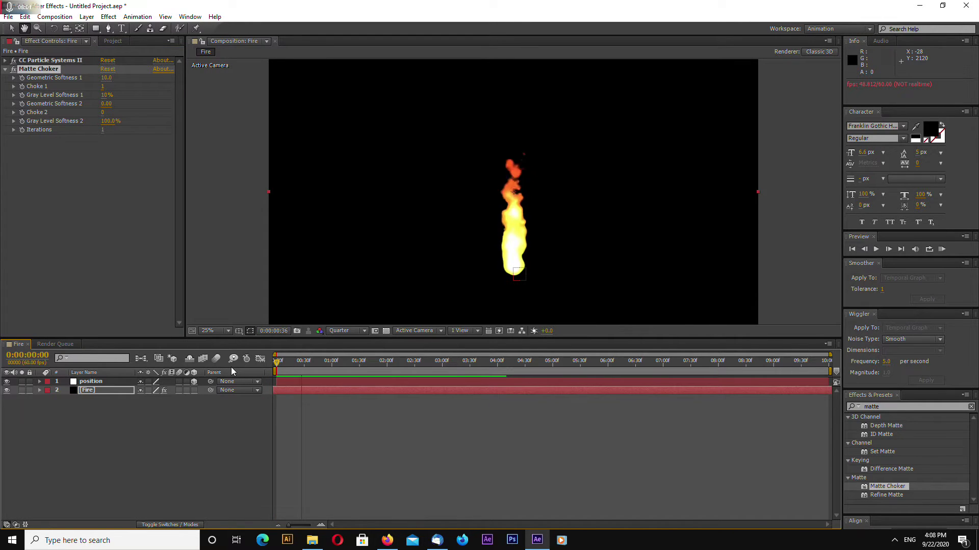
pyautogui.press('space')
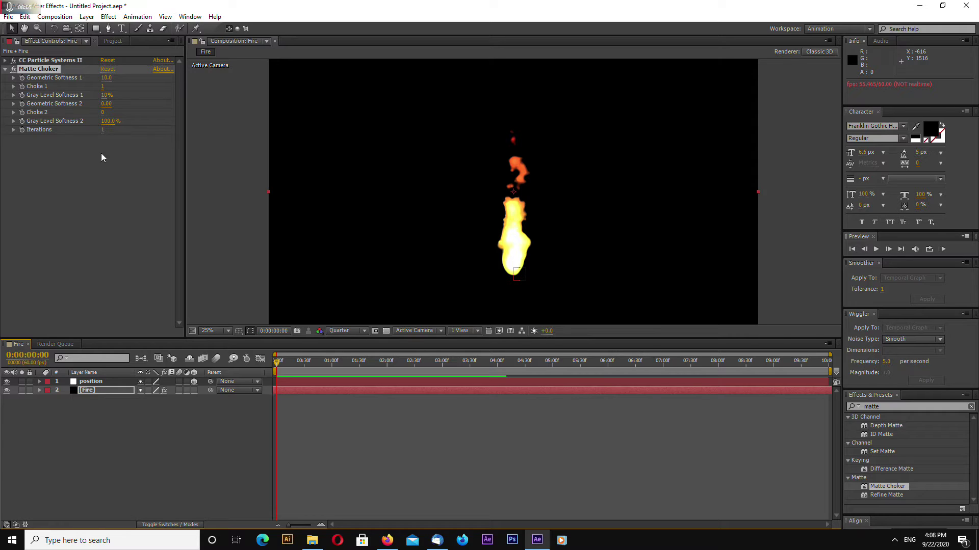
# Lower the CC Particle Systems II Birth Rate to 2.0 and preview the fire
pyautogui.click(6, 69)
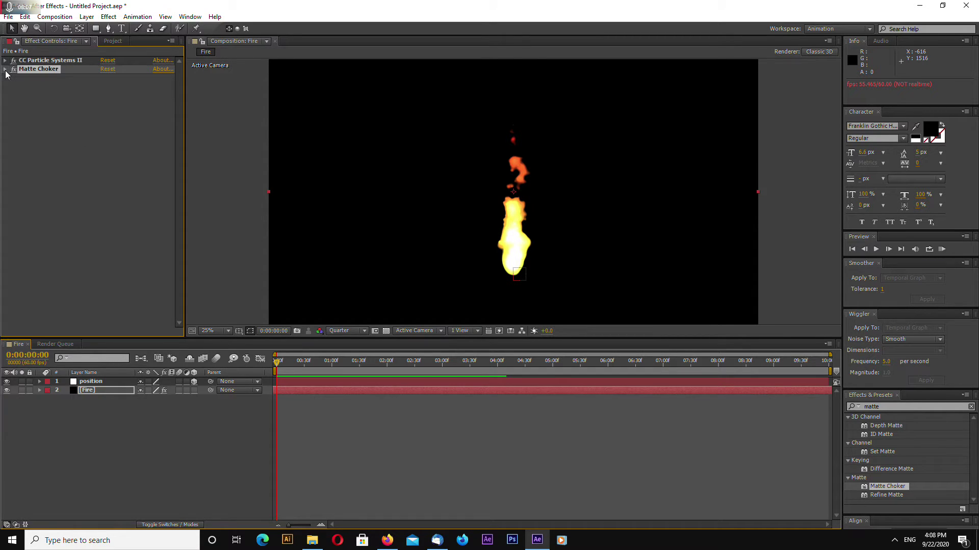
pyautogui.click(41, 61)
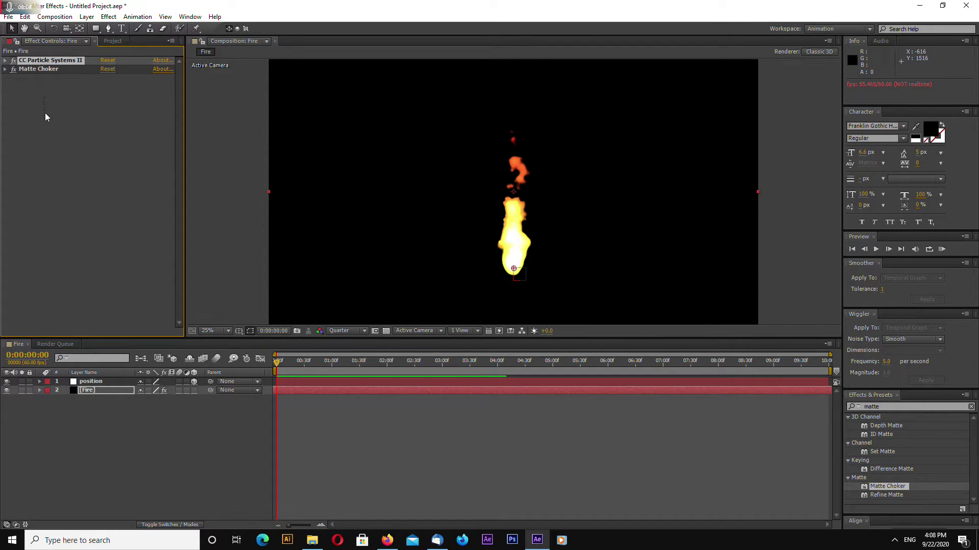
pyautogui.click(6, 61)
pyautogui.moveTo(106, 75); pyautogui.dragTo(116, 91)
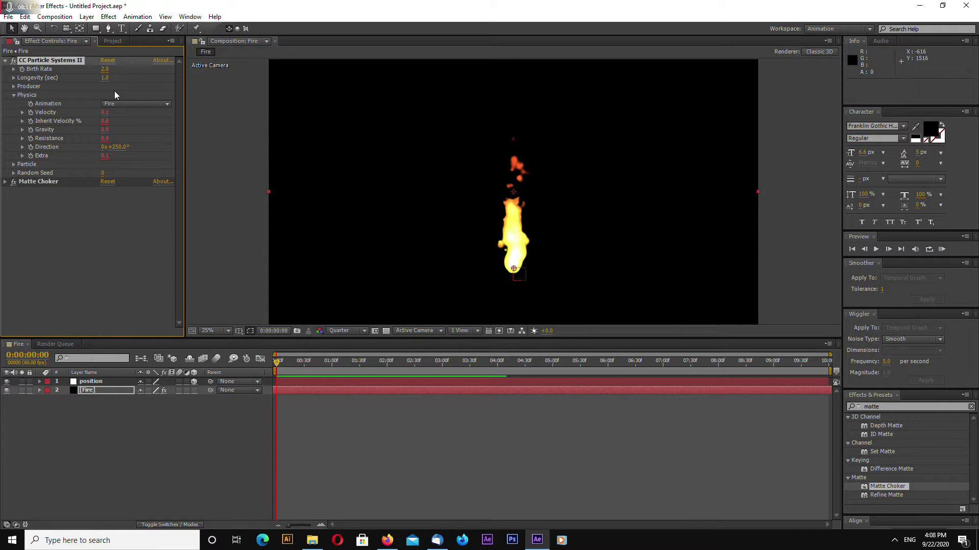
pyautogui.press('space')
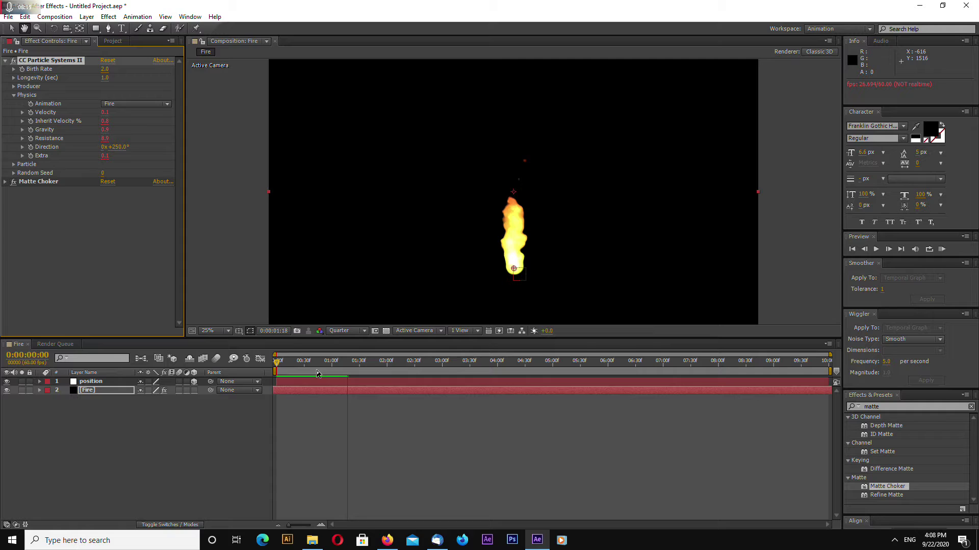
pyautogui.press('space')
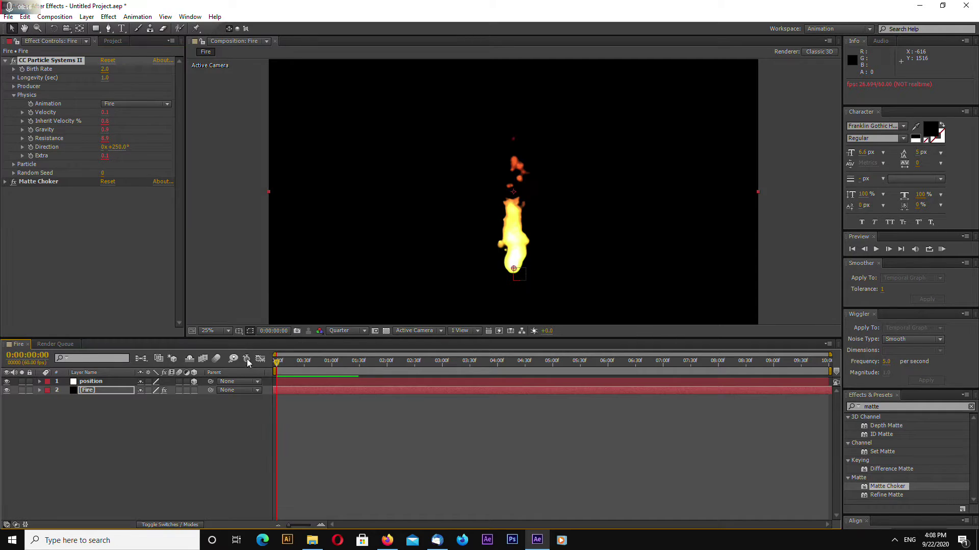
# Apply CC Vector Blur to the Fire layer
pyautogui.click(5, 60)
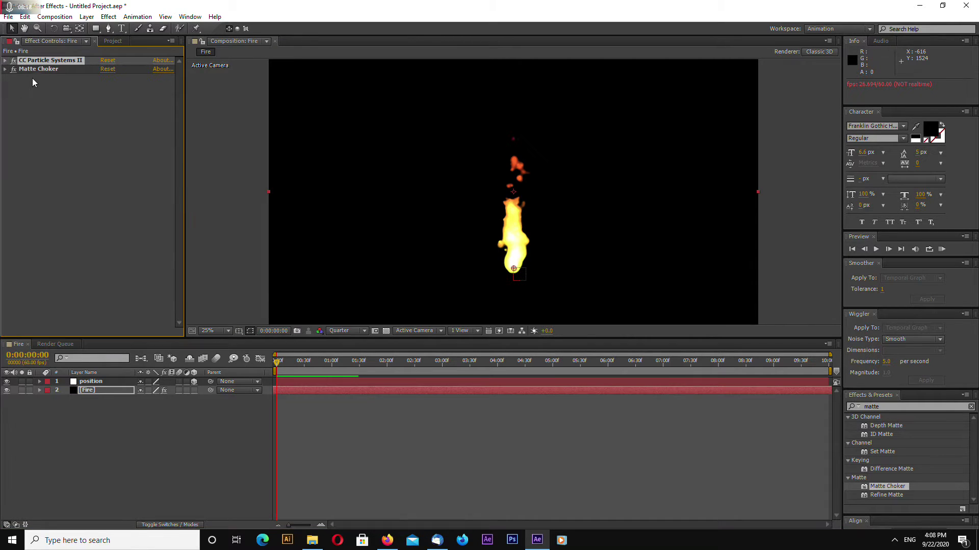
pyautogui.click(885, 407)
pyautogui.write('vector')
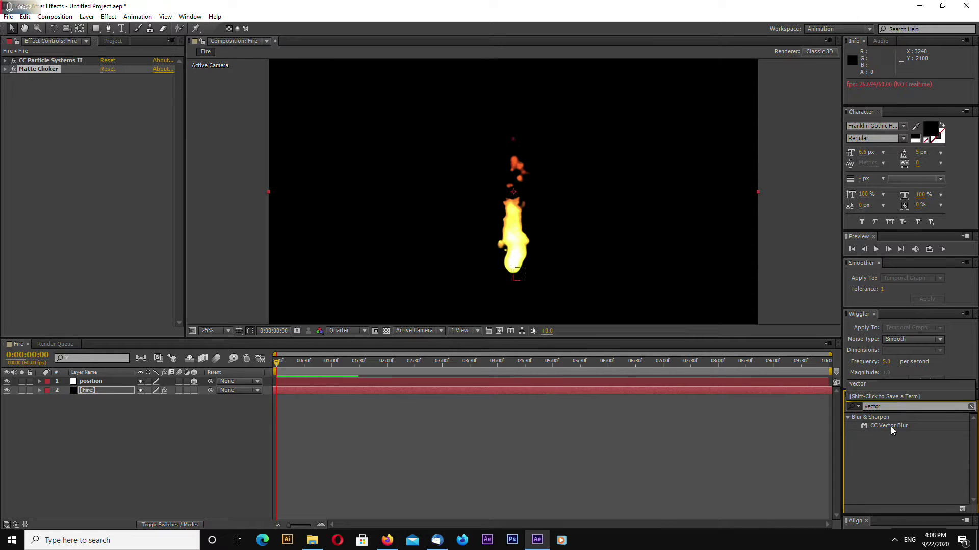
pyautogui.moveTo(891, 430); pyautogui.dragTo(74, 109)
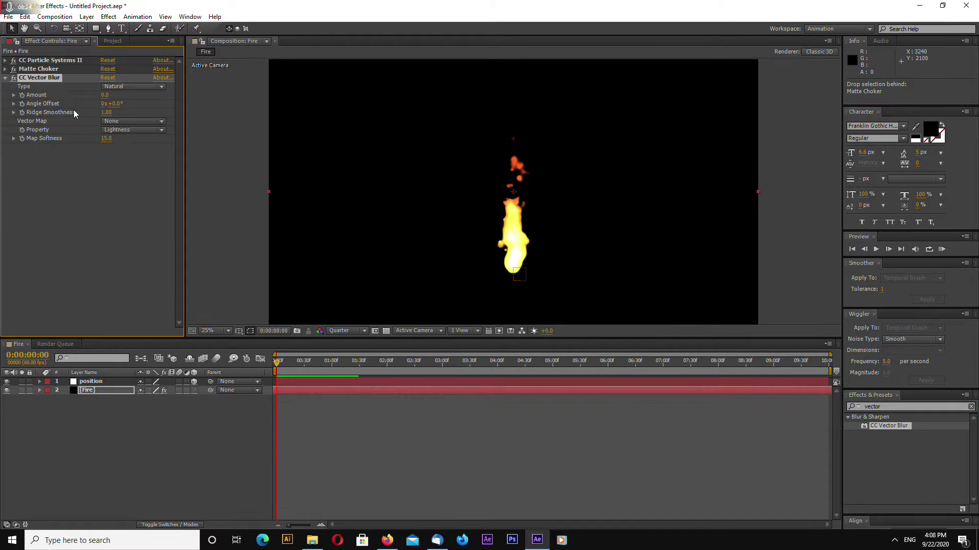
# Try CC Vector Blur Amount values of 20, 15 and 10
pyautogui.click(106, 96)
pyautogui.write('20')
pyautogui.press('Return')
pyautogui.click(106, 95)
pyautogui.write('15')
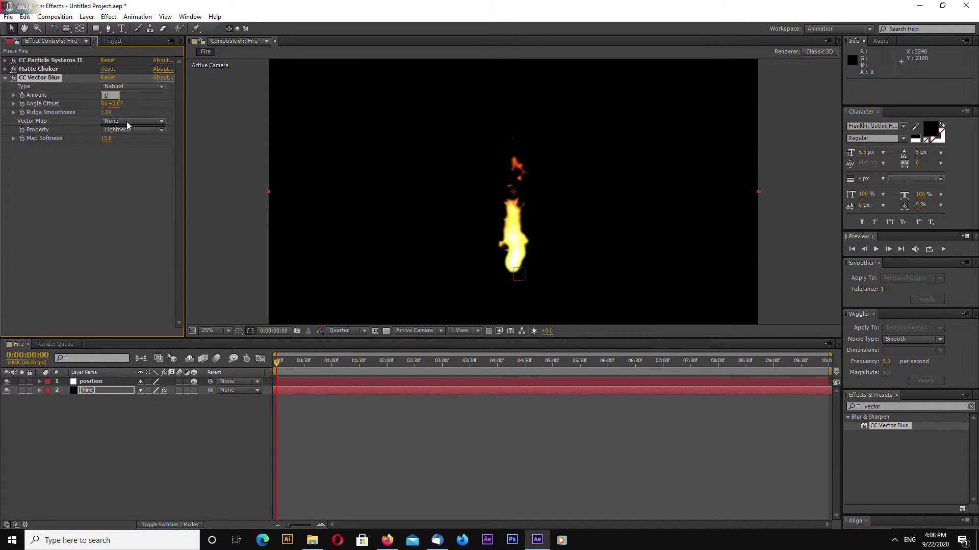
pyautogui.press('Return')
pyautogui.click(106, 95)
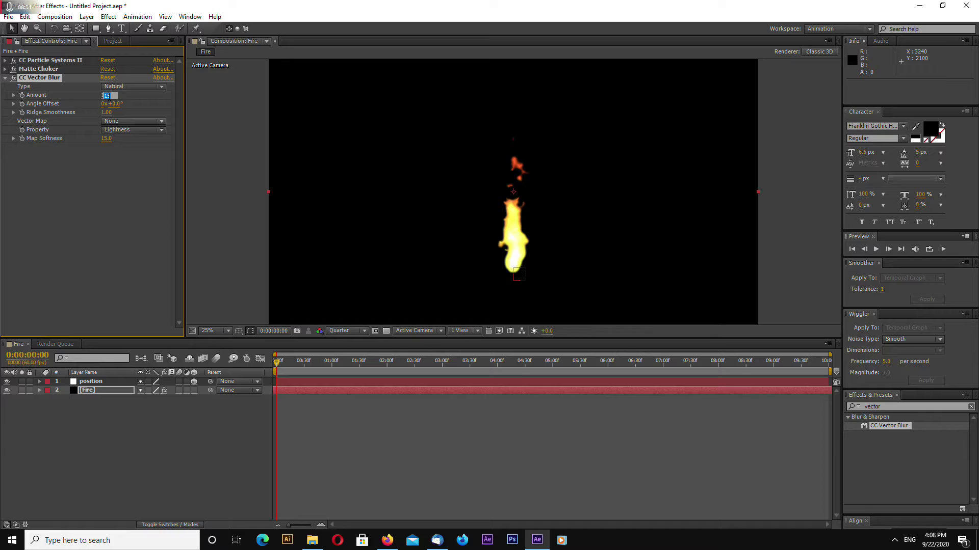
pyautogui.write('10')
pyautogui.press('Return')
# Set the Amount back to 15 and preview the flame
pyautogui.click(106, 95)
pyautogui.write('15')
pyautogui.press('Return')
pyautogui.press('space')
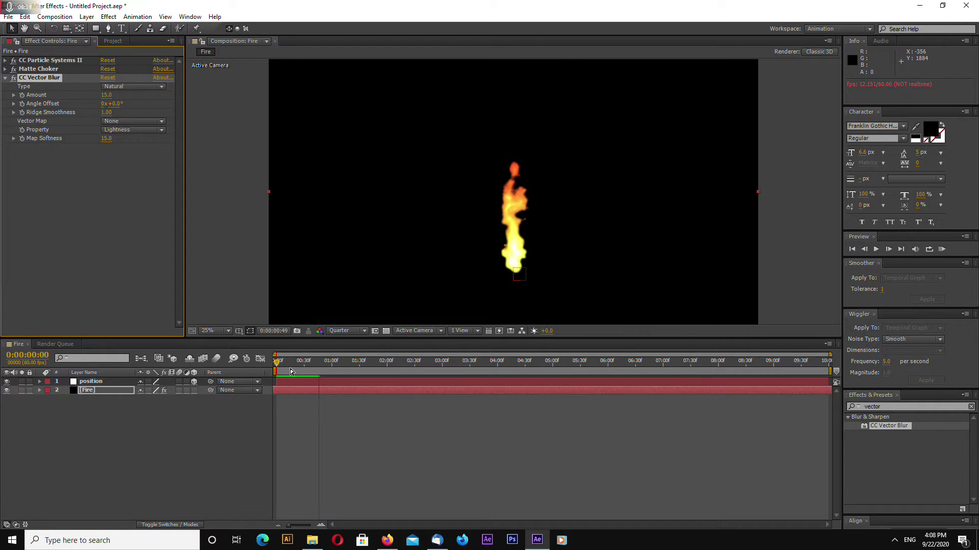
pyautogui.press('space')
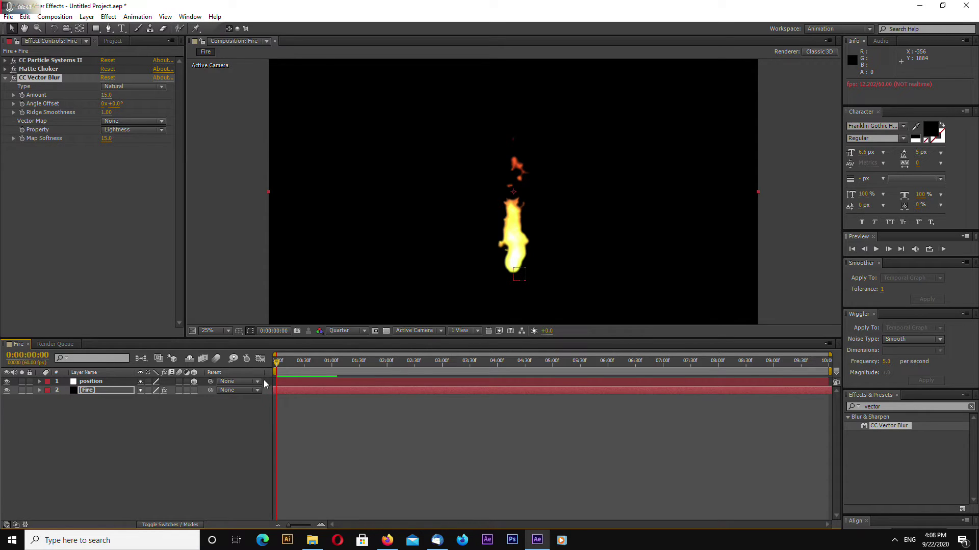
# Apply the Glow effect to the Fire layer
pyautogui.click(887, 406)
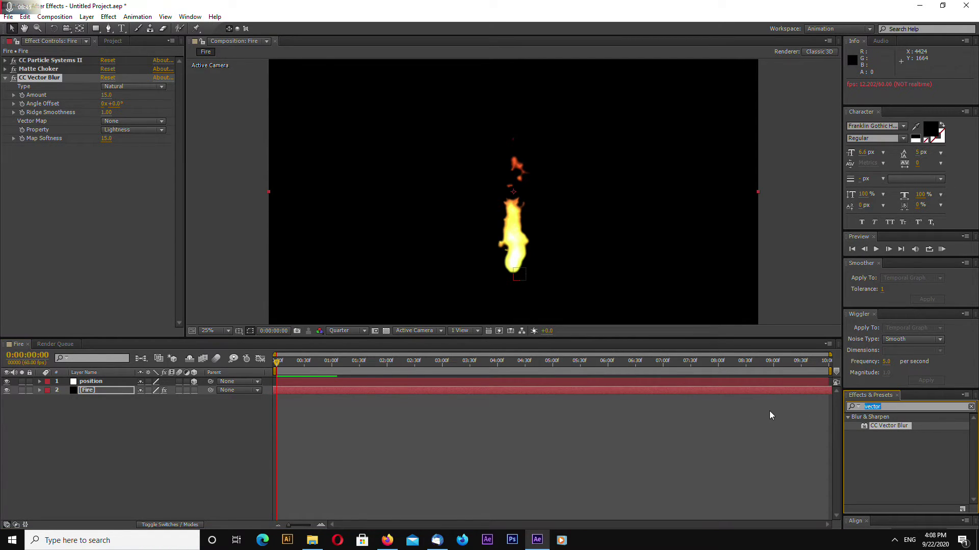
pyautogui.write('glow')
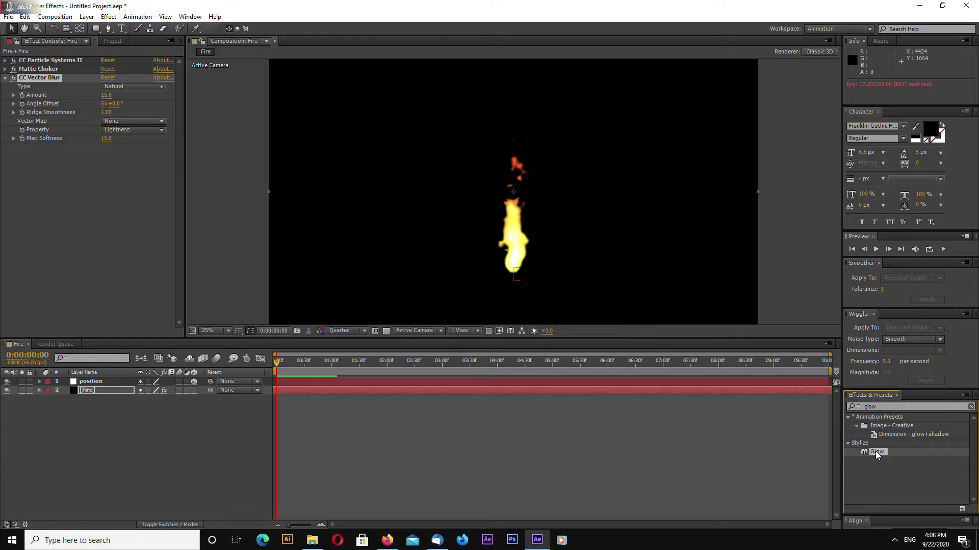
pyautogui.moveTo(876, 451); pyautogui.dragTo(30, 143)
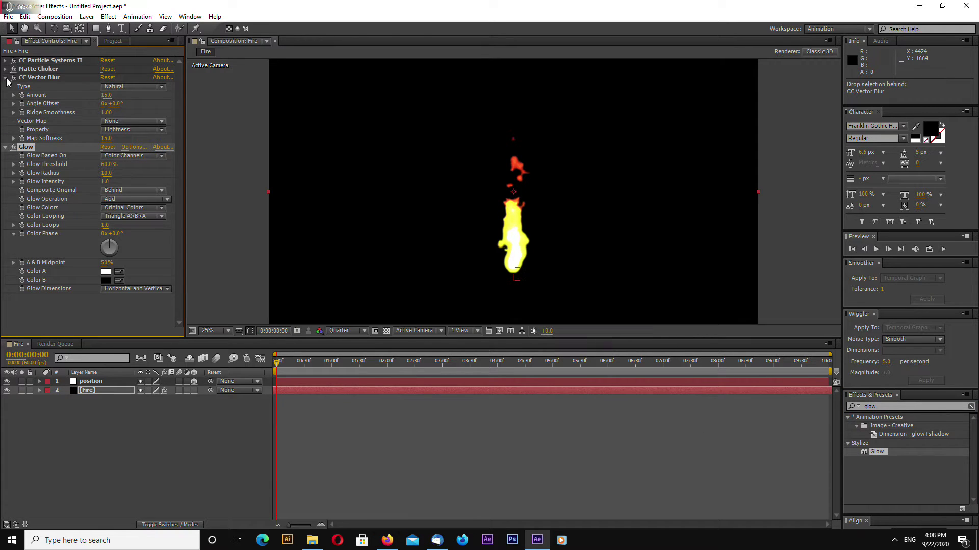
pyautogui.click(5, 77)
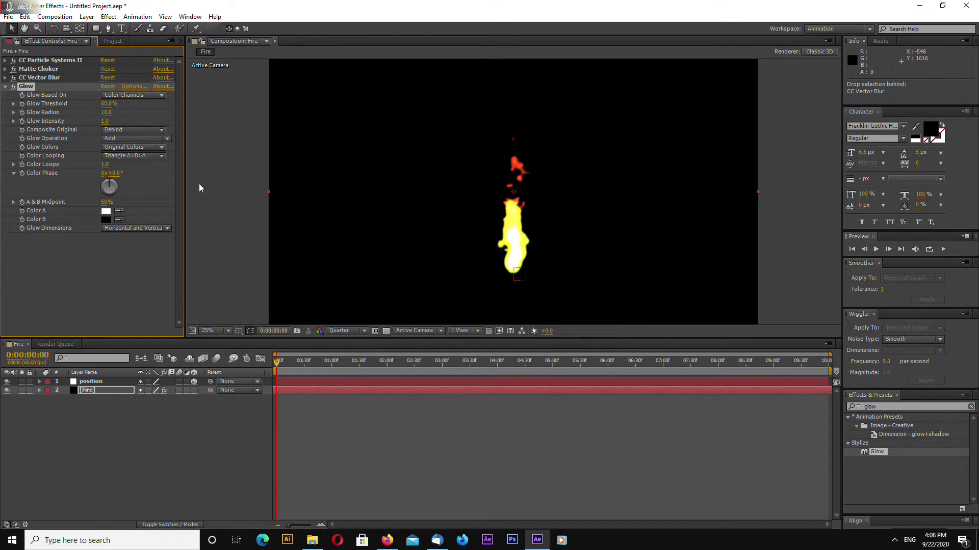
# Set Glow Threshold to 15%, Radius to 50 and Intensity to 2
pyautogui.click(109, 103)
pyautogui.write('15')
pyautogui.press('Return')
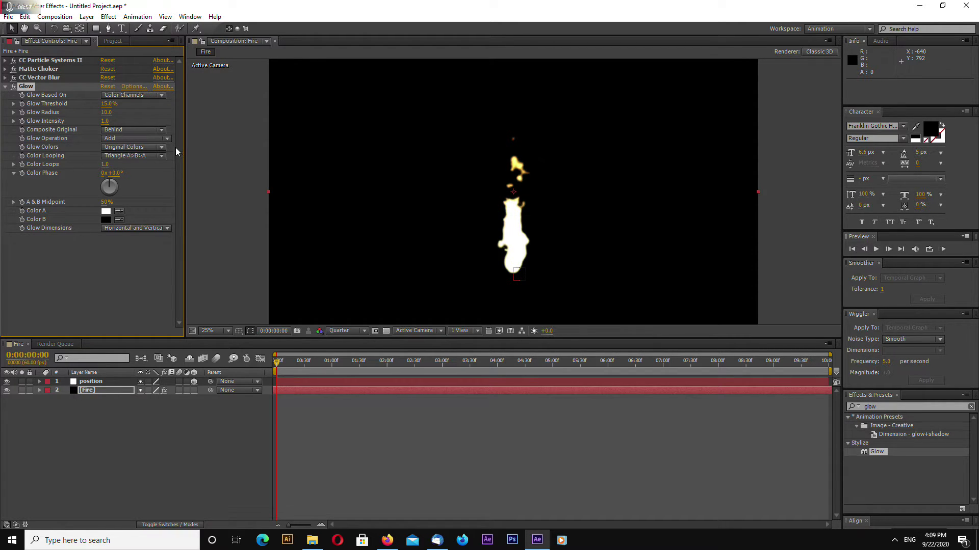
pyautogui.click(107, 114)
pyautogui.write('50')
pyautogui.press('Return')
pyautogui.click(104, 122)
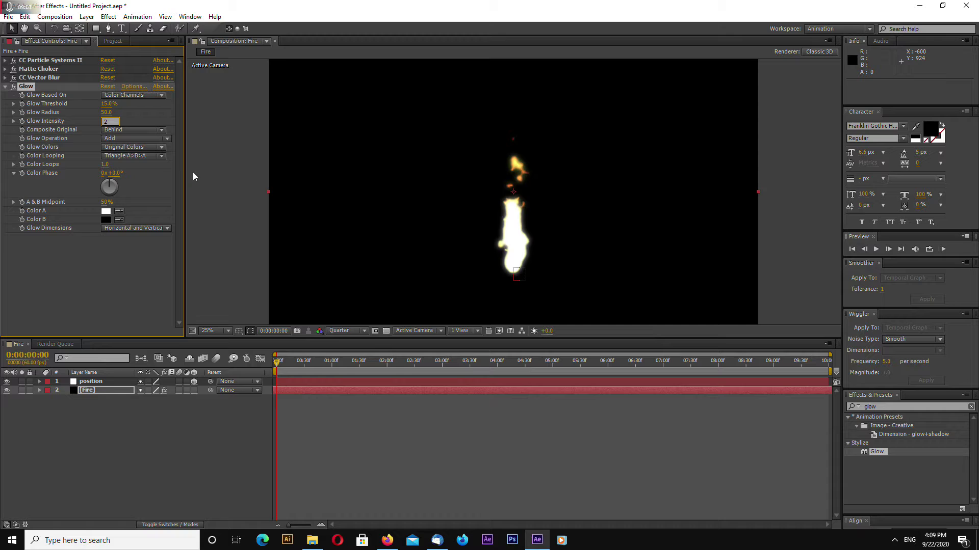
pyautogui.write('2')
pyautogui.press('Return')
# Set Glow Operation to Screen and Glow Colors to A & B Colors
pyautogui.click(138, 140)
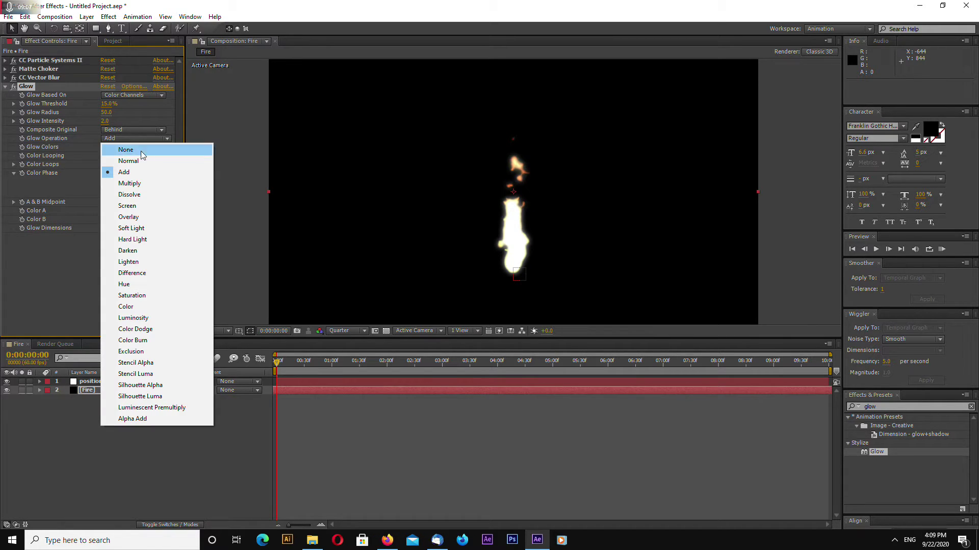
pyautogui.click(140, 206)
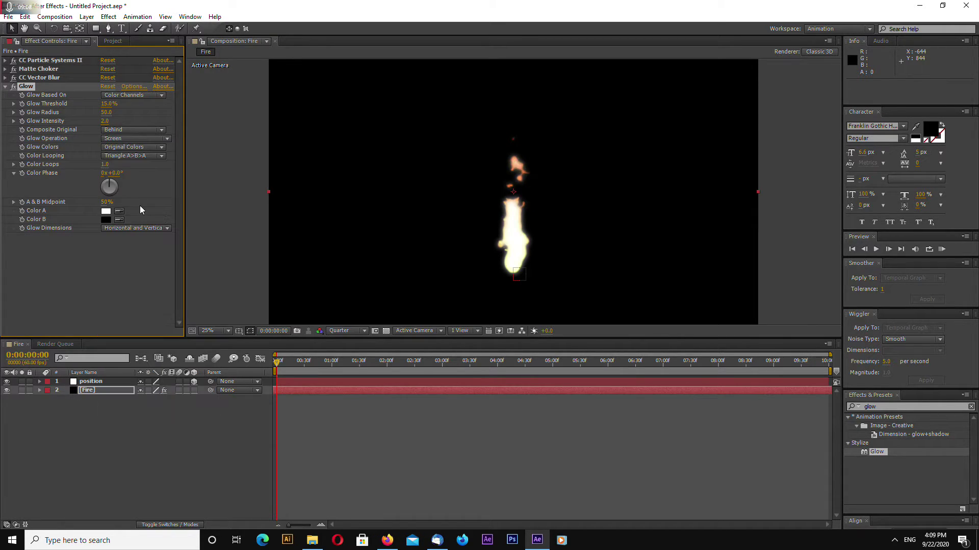
pyautogui.click(132, 147)
pyautogui.click(144, 171)
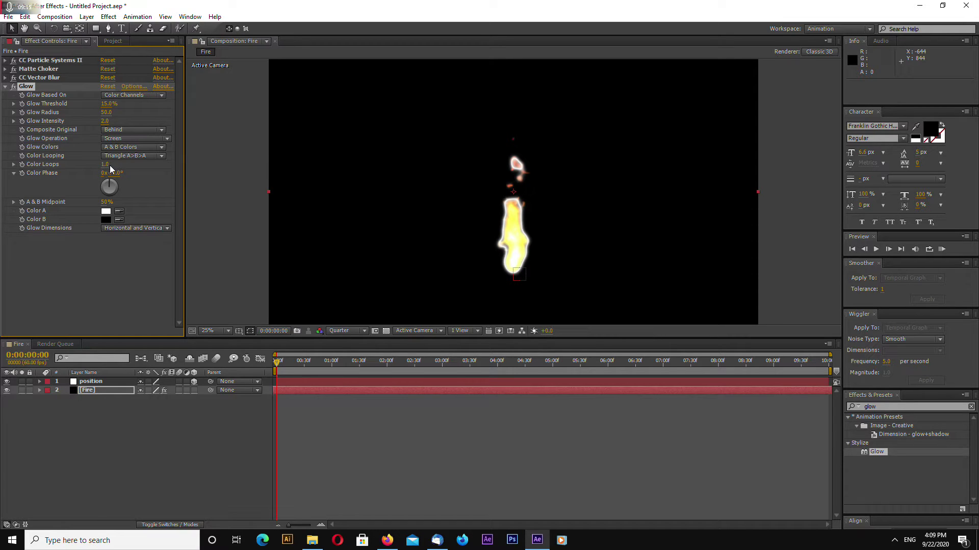
# Make Color A yellow and Color B dark red, then scrub to inspect the flame
pyautogui.click(106, 212)
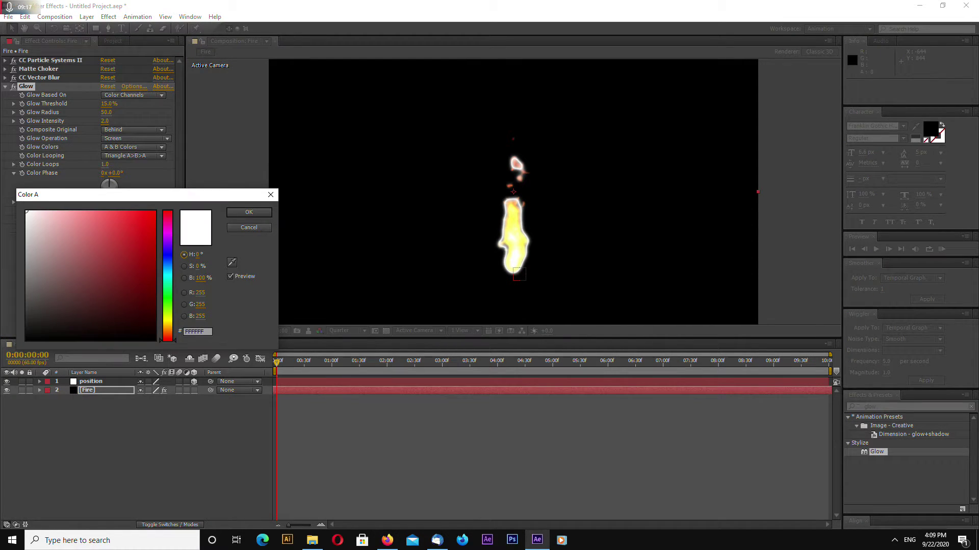
pyautogui.moveTo(166, 306); pyautogui.dragTo(168, 320)
pyautogui.moveTo(118, 225)
pyautogui.mouseDown()
pyautogui.moveTo(127, 211)
pyautogui.moveTo(116, 211)
pyautogui.mouseUp()
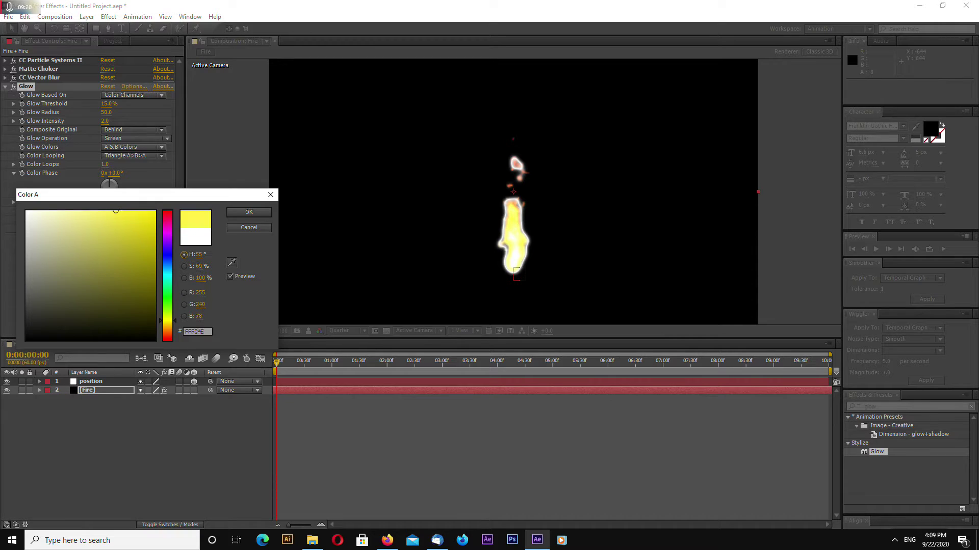
pyautogui.click(229, 214)
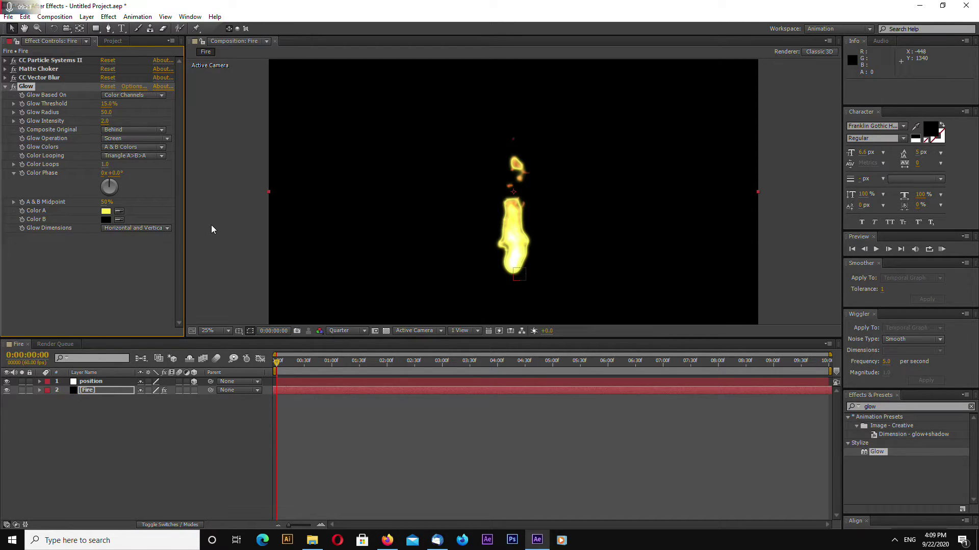
pyautogui.click(105, 219)
pyautogui.click(155, 251)
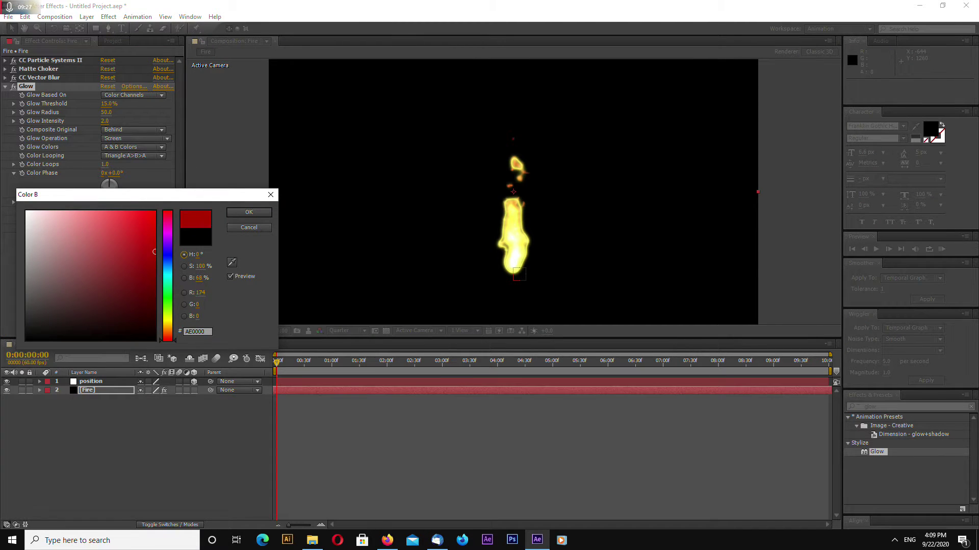
pyautogui.click(238, 214)
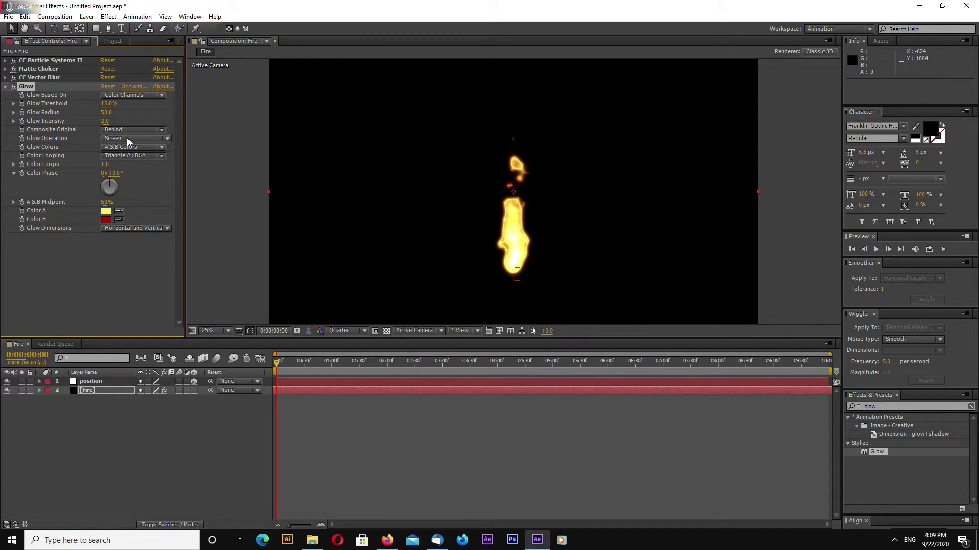
pyautogui.click(223, 213)
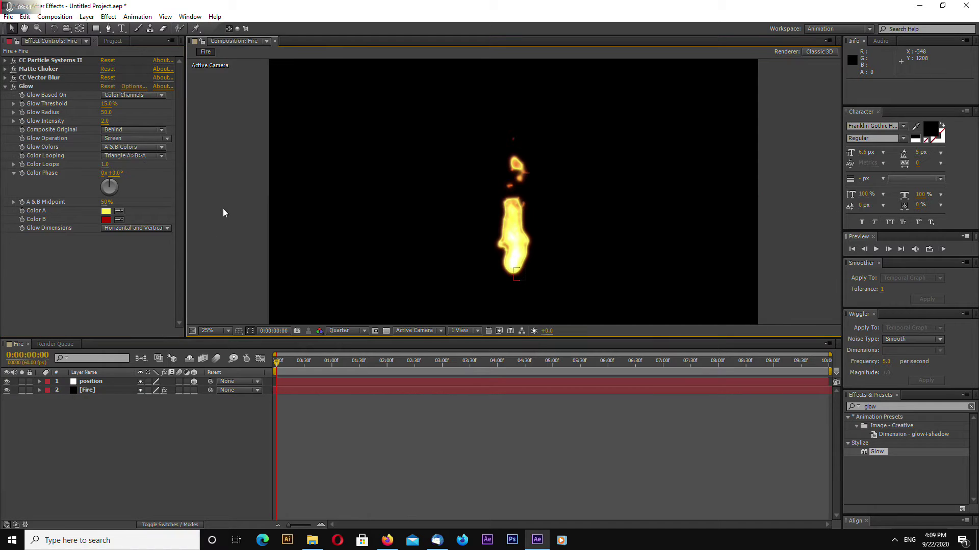
pyautogui.moveTo(308, 363); pyautogui.dragTo(276, 360)
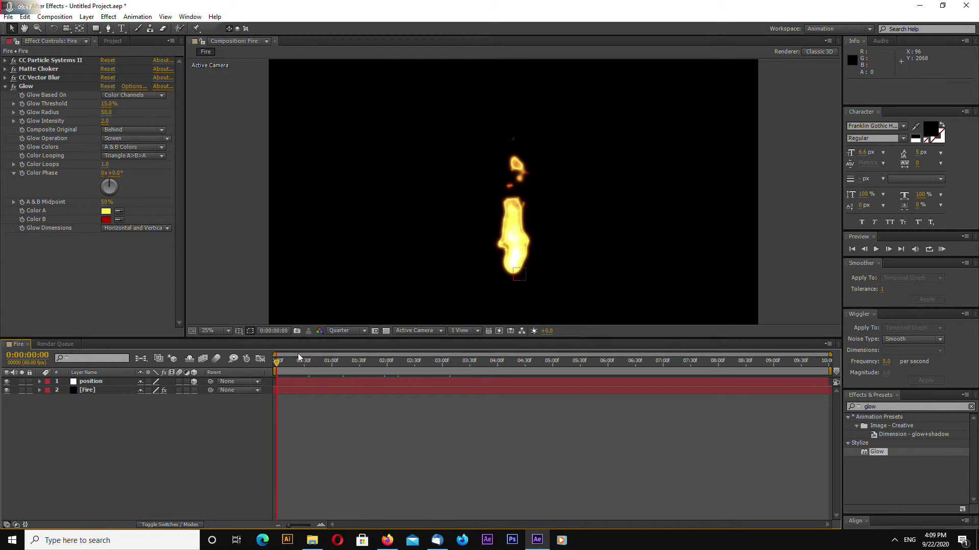
pyautogui.click(28, 89)
pyautogui.hotkey('ctrl', 'd')
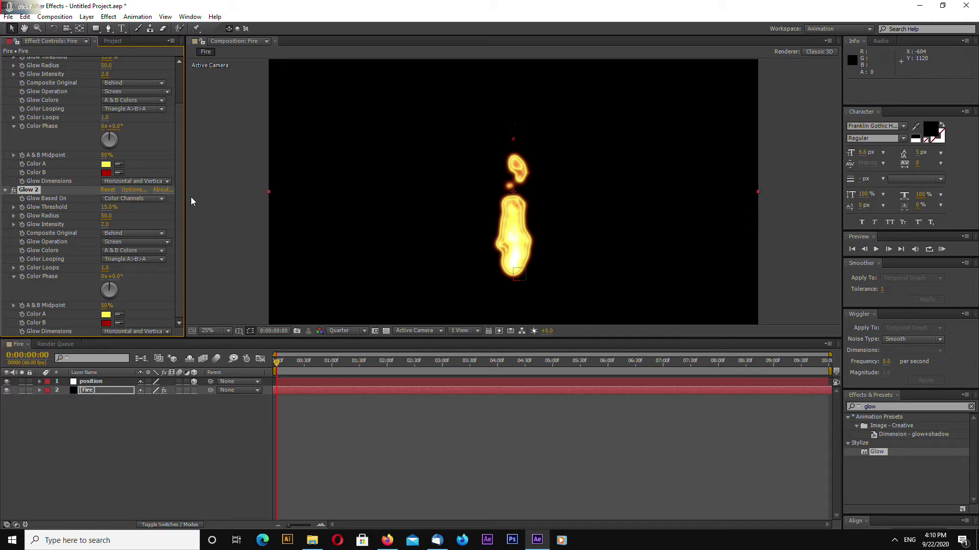
pyautogui.scroll(3, 182, 192)
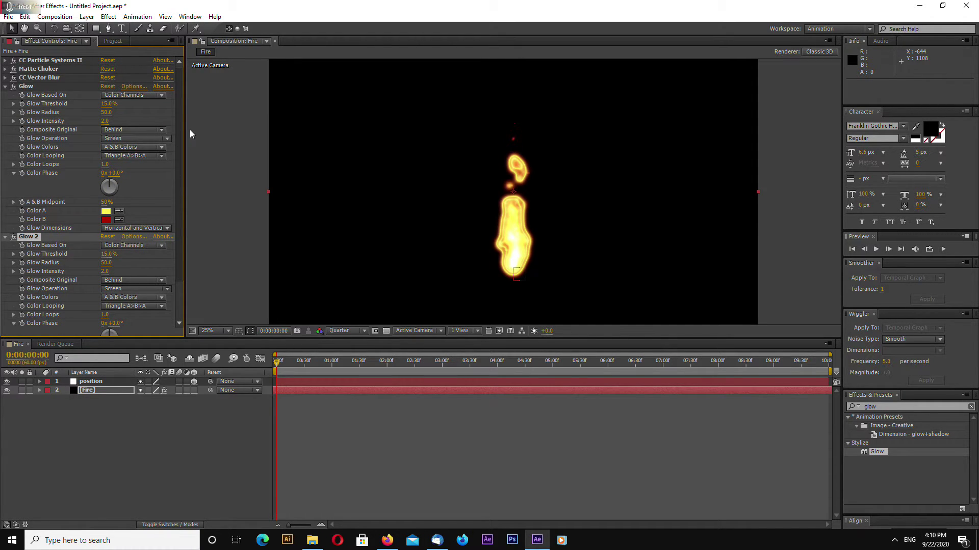
pyautogui.scroll(-4, 185, 148)
pyautogui.scroll(4, 182, 133)
pyautogui.click(6, 60)
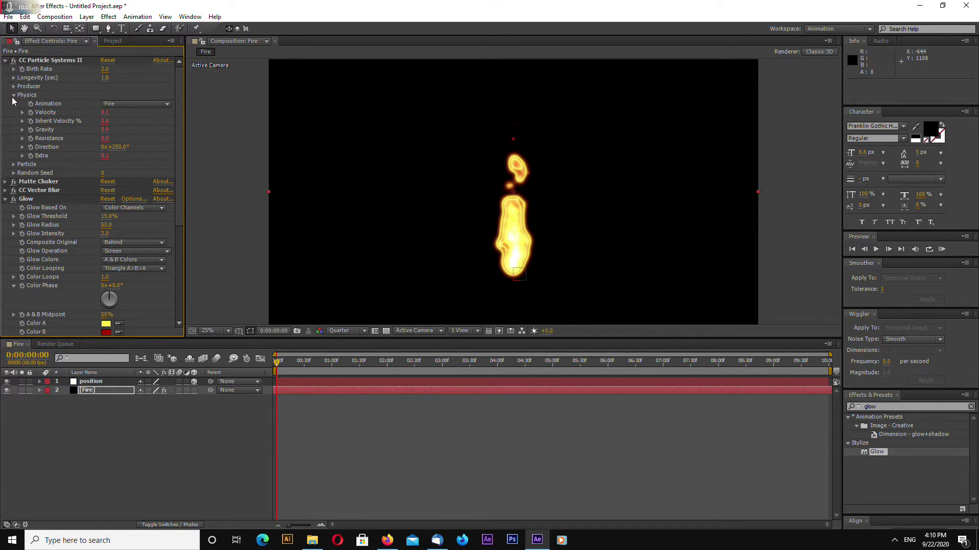
pyautogui.click(13, 95)
pyautogui.click(14, 104)
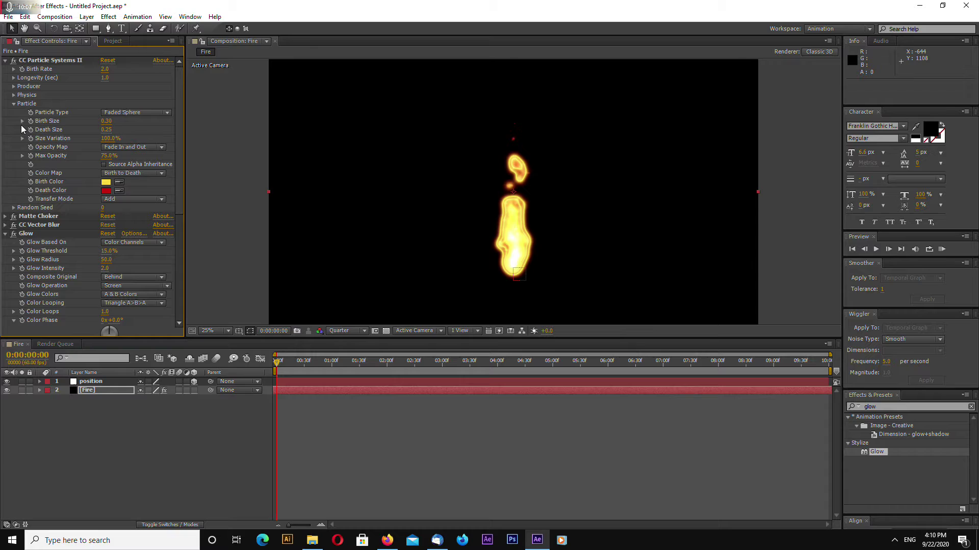
pyautogui.click(135, 199)
pyautogui.click(137, 222)
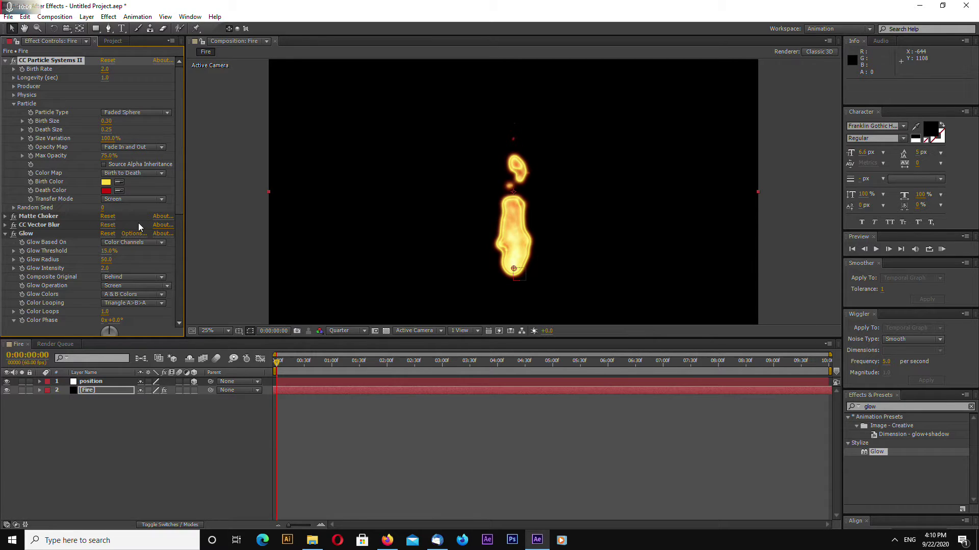
pyautogui.click(135, 199)
pyautogui.click(125, 233)
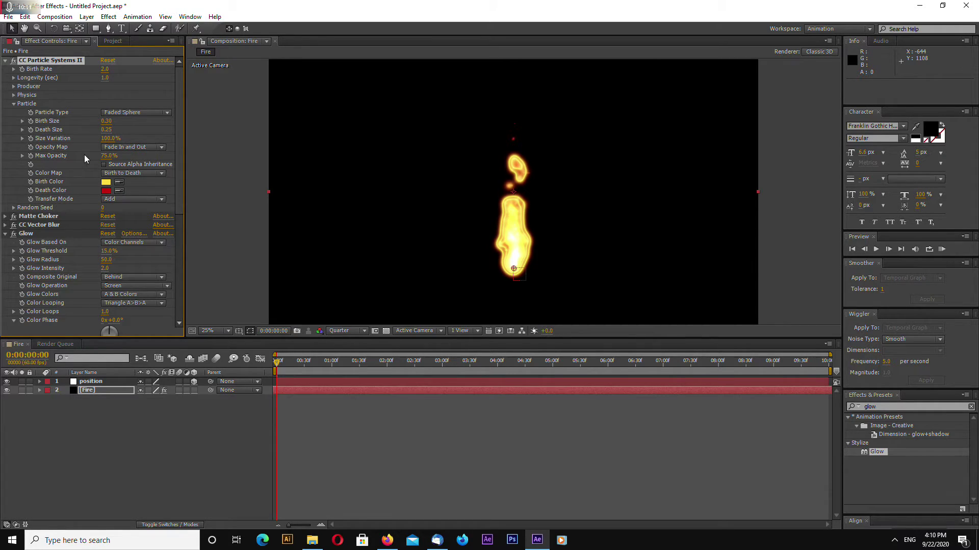
pyautogui.click(14, 104)
pyautogui.click(5, 60)
pyautogui.click(31, 72)
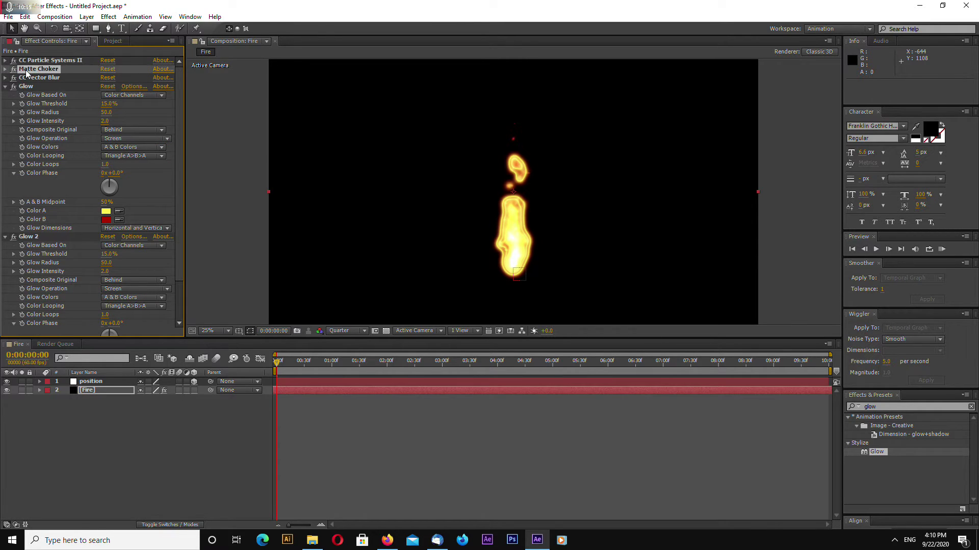
pyautogui.click(13, 69)
pyautogui.click(12, 72)
pyautogui.click(13, 88)
pyautogui.click(13, 87)
pyautogui.click(25, 96)
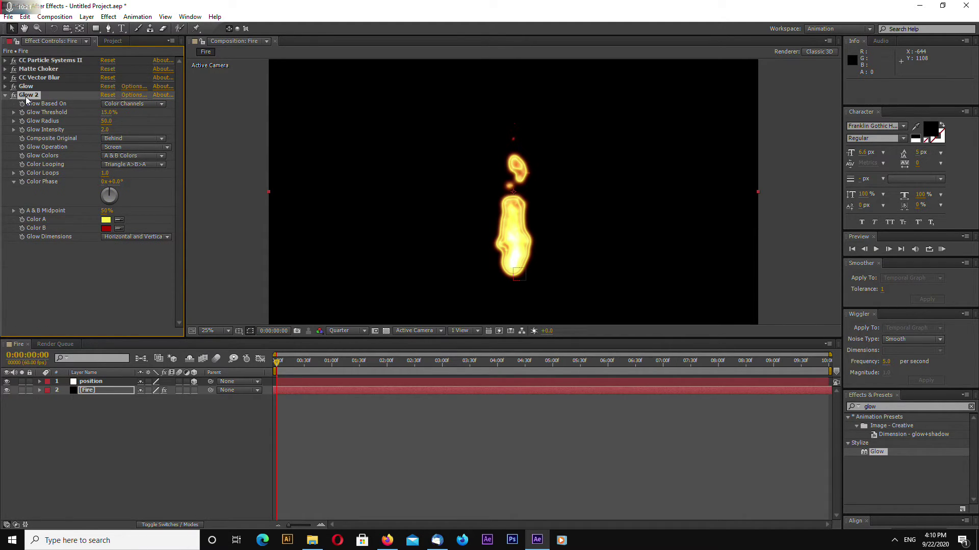
pyautogui.press('Delete')
pyautogui.click(27, 86)
pyautogui.click(5, 86)
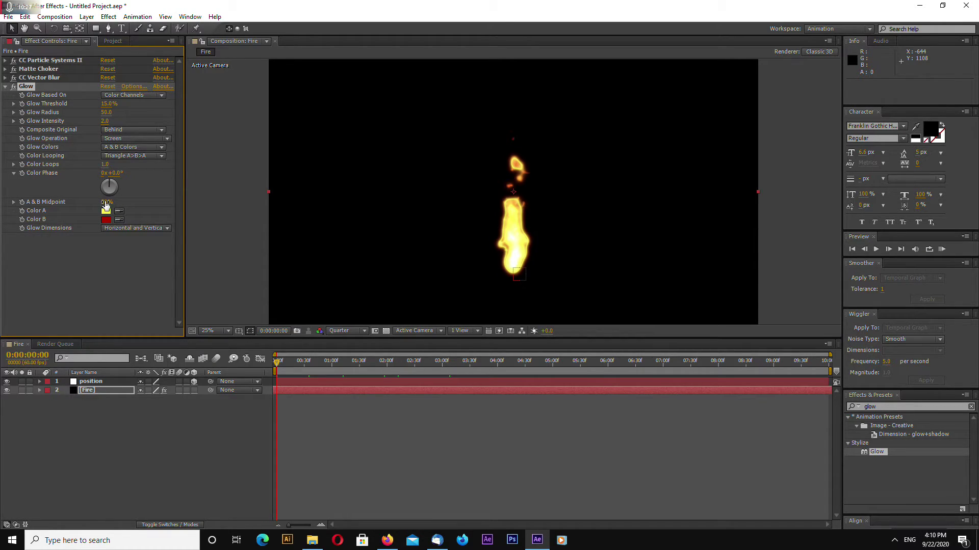
# Raise A & B Midpoint to 100% and try Sawtooth A>B, Sawtooth B>A and Triangle B>A>B looping
pyautogui.moveTo(104, 202); pyautogui.dragTo(189, 212)
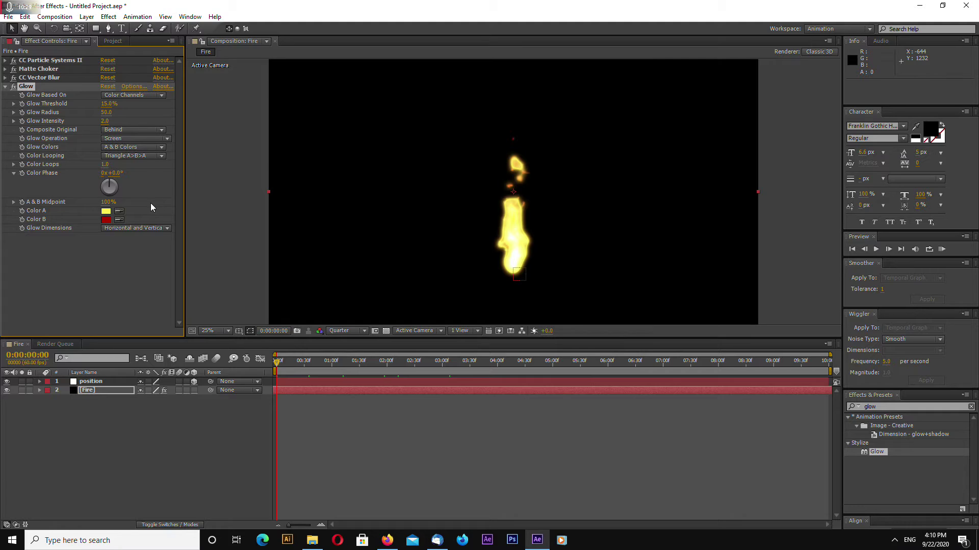
pyautogui.click(145, 156)
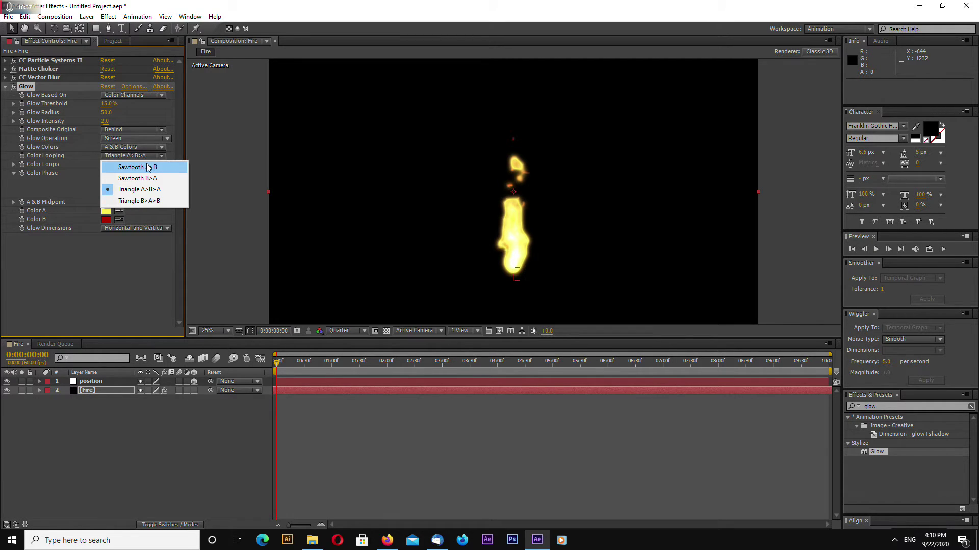
pyautogui.click(147, 167)
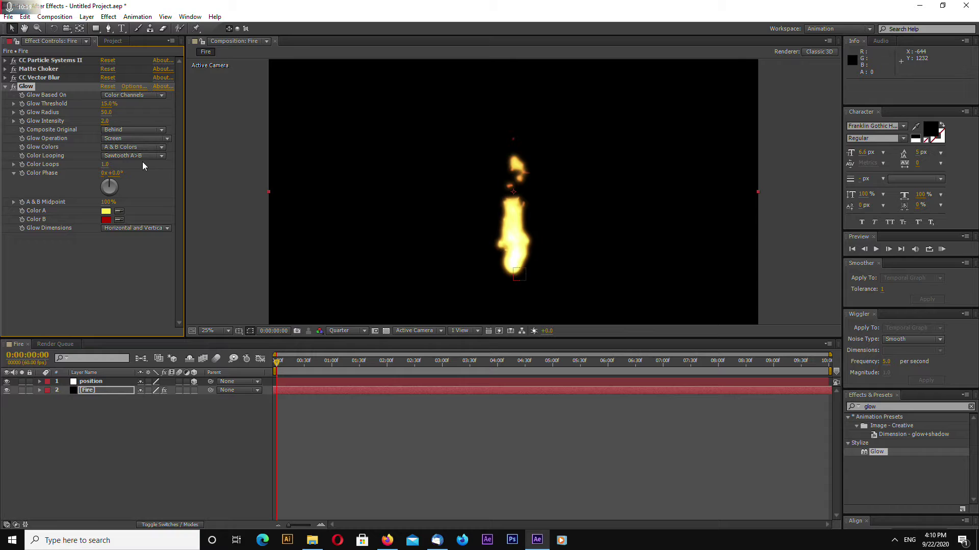
pyautogui.click(135, 156)
pyautogui.click(144, 175)
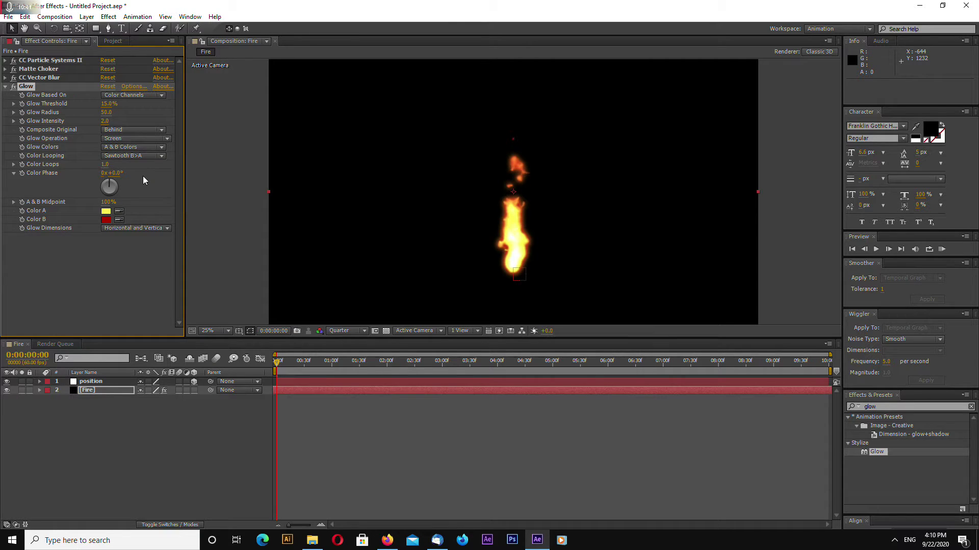
pyautogui.click(139, 156)
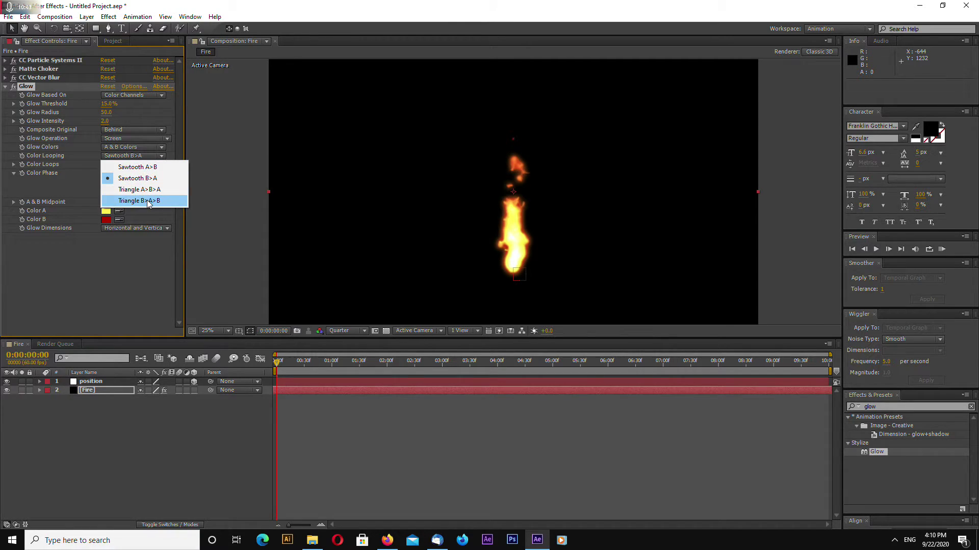
pyautogui.click(147, 199)
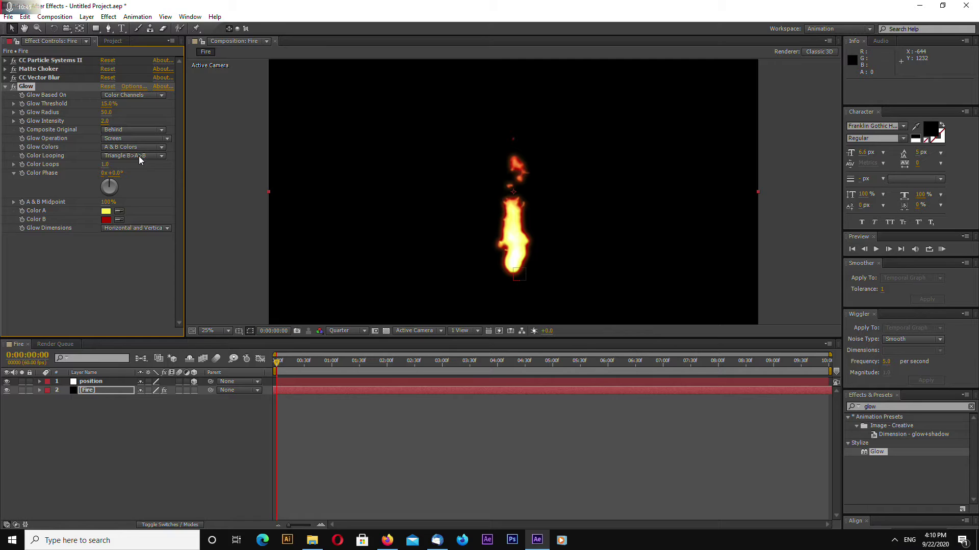
# Set A & B Midpoint to 50% and settle on Sawtooth A>B colour looping
pyautogui.click(108, 202)
pyautogui.write('50')
pyautogui.press('Return')
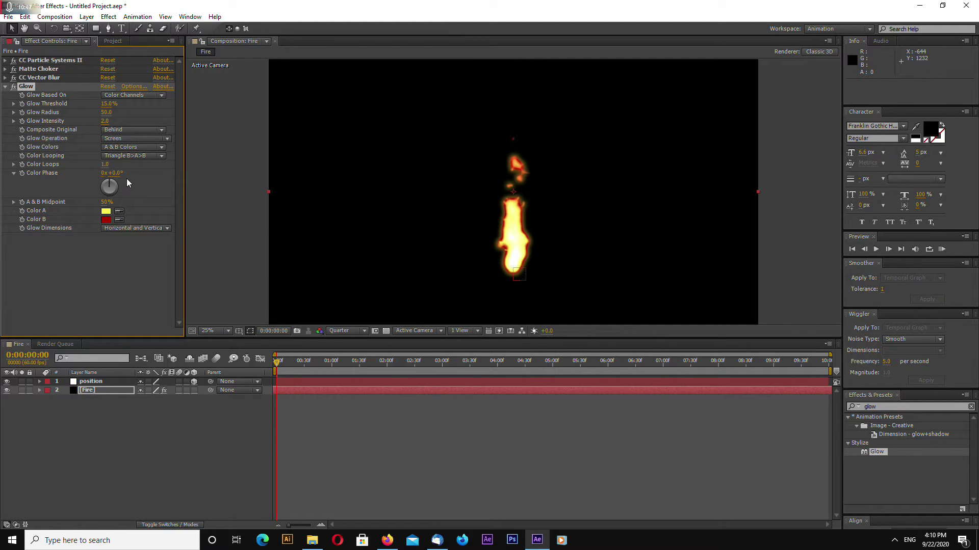
pyautogui.click(135, 156)
pyautogui.click(139, 167)
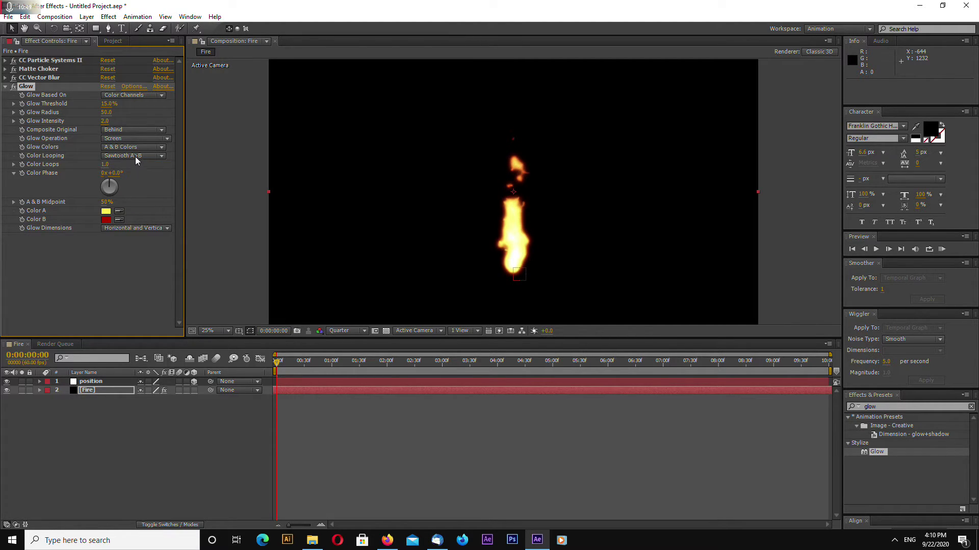
pyautogui.click(135, 156)
pyautogui.click(136, 175)
pyautogui.click(135, 156)
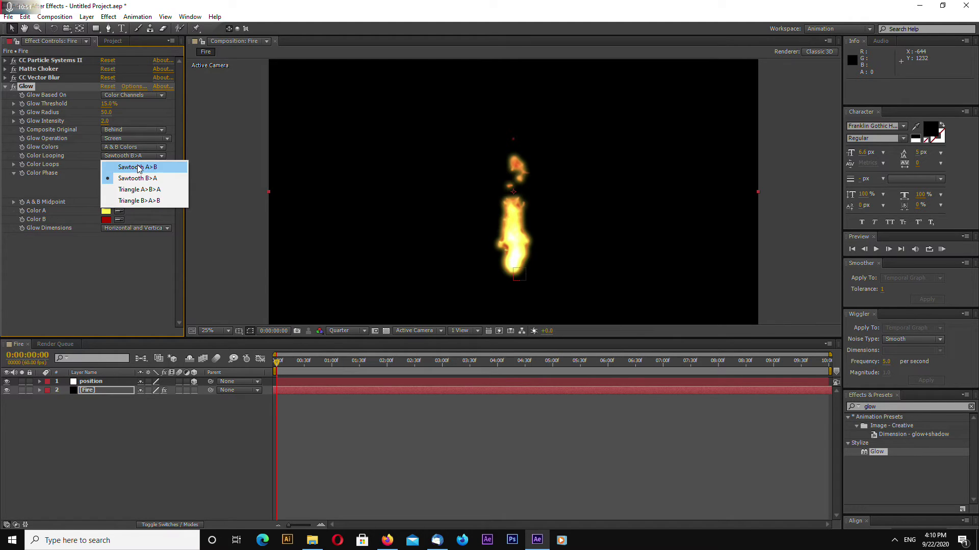
pyautogui.click(138, 167)
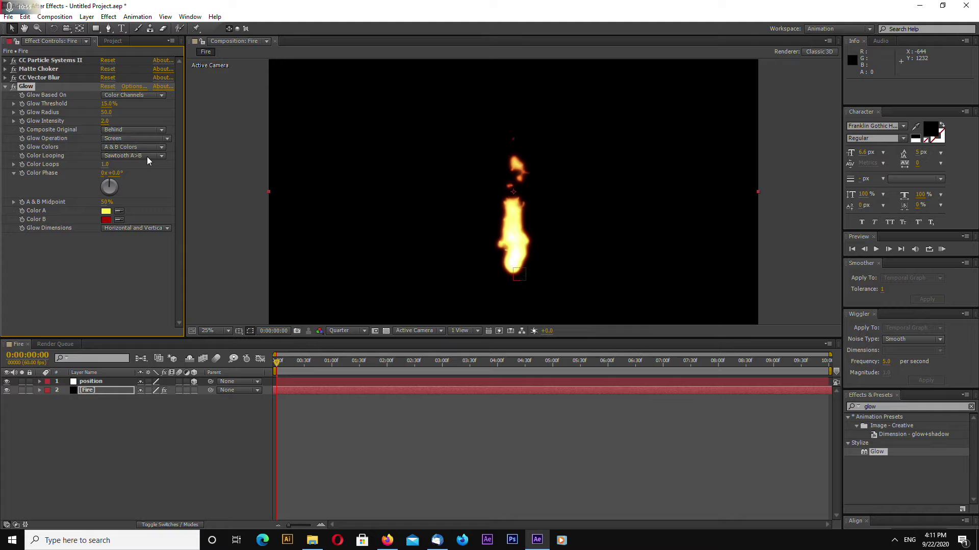
# Preview the fire, then duplicate Glow as Glow 2 with a 30% glow threshold
pyautogui.moveTo(277, 362); pyautogui.dragTo(351, 363)
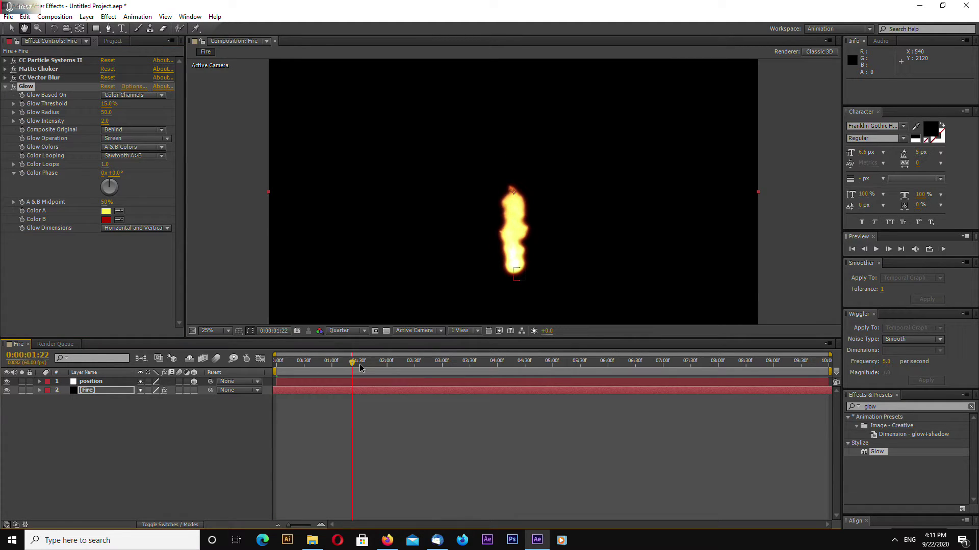
pyautogui.press('space')
pyautogui.press('Home')
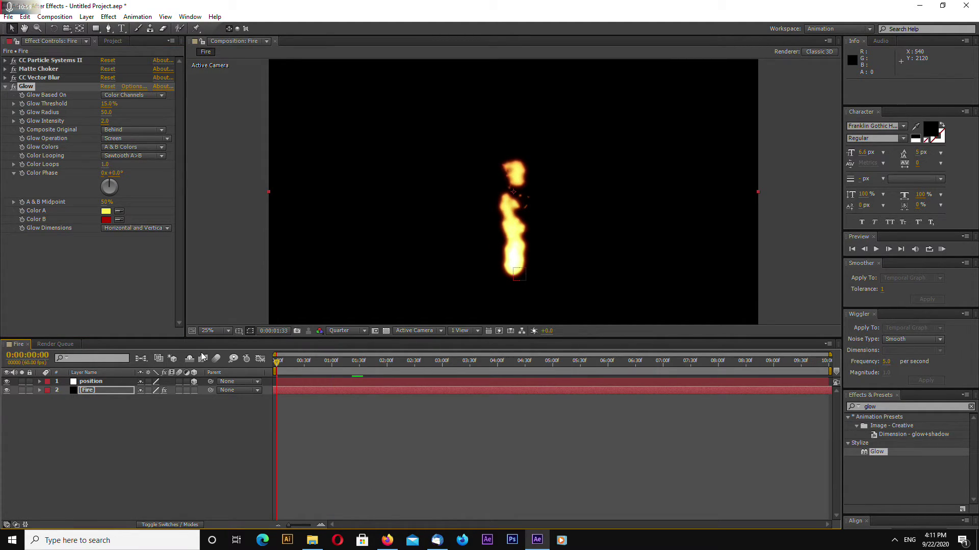
pyautogui.hotkey('ctrl', 'd')
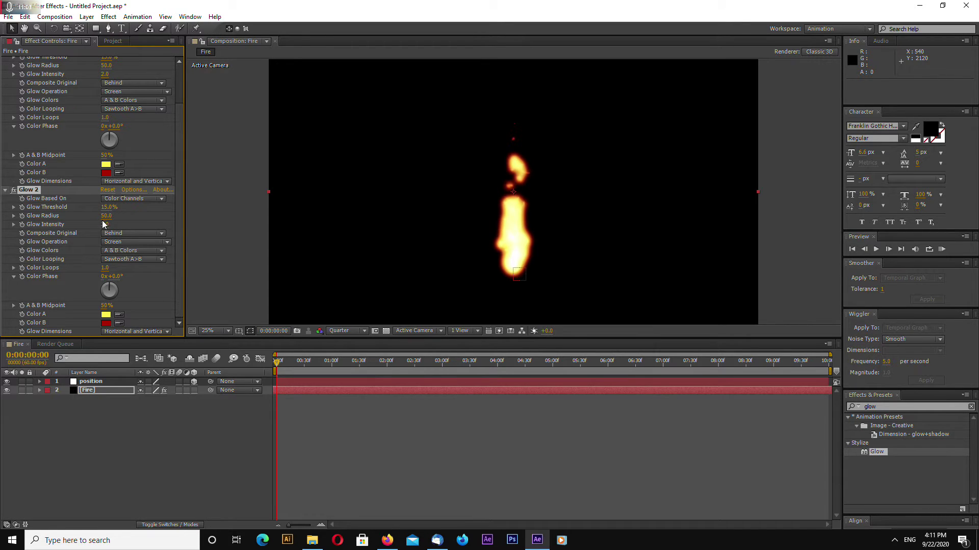
pyautogui.click(108, 207)
pyautogui.write('30')
pyautogui.press('Return')
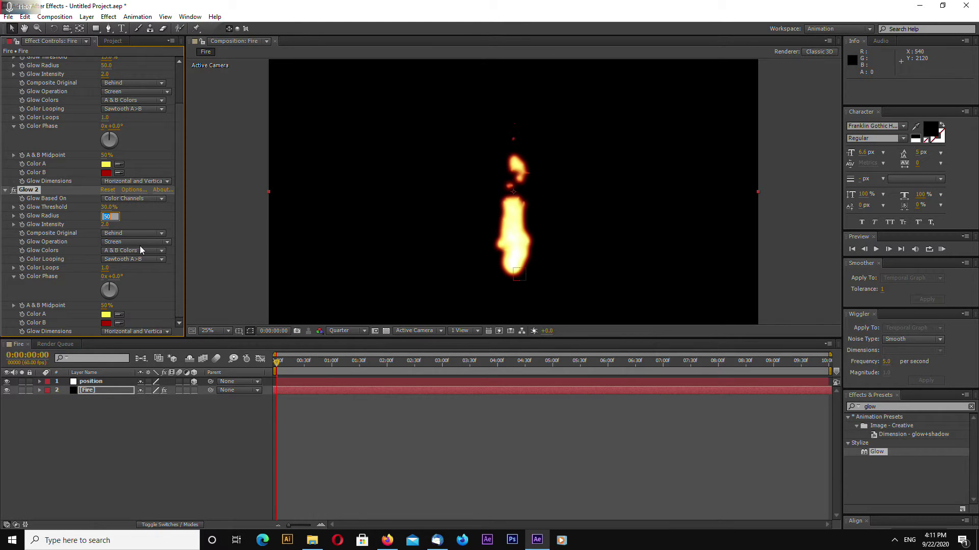
# Give Glow 2 a glow radius of 400 and keep its intensity at 2.0
pyautogui.write('400')
pyautogui.press('Return')
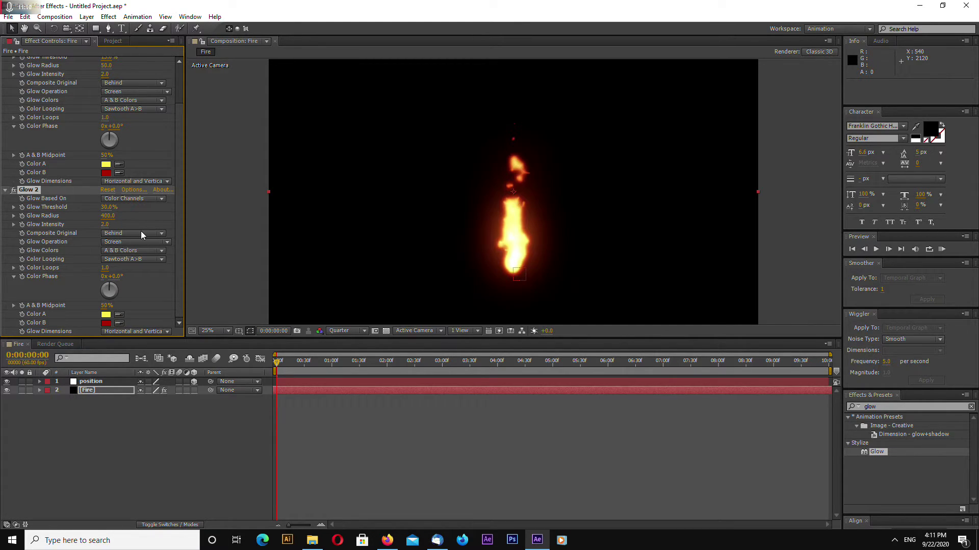
pyautogui.click(105, 225)
pyautogui.write('1')
pyautogui.press('Return')
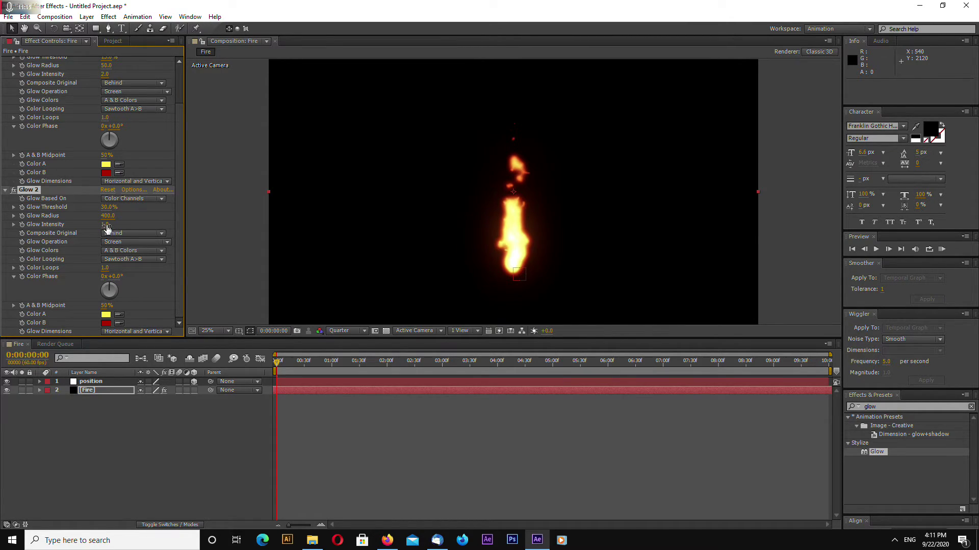
pyautogui.hotkey('ctrl', 'z')
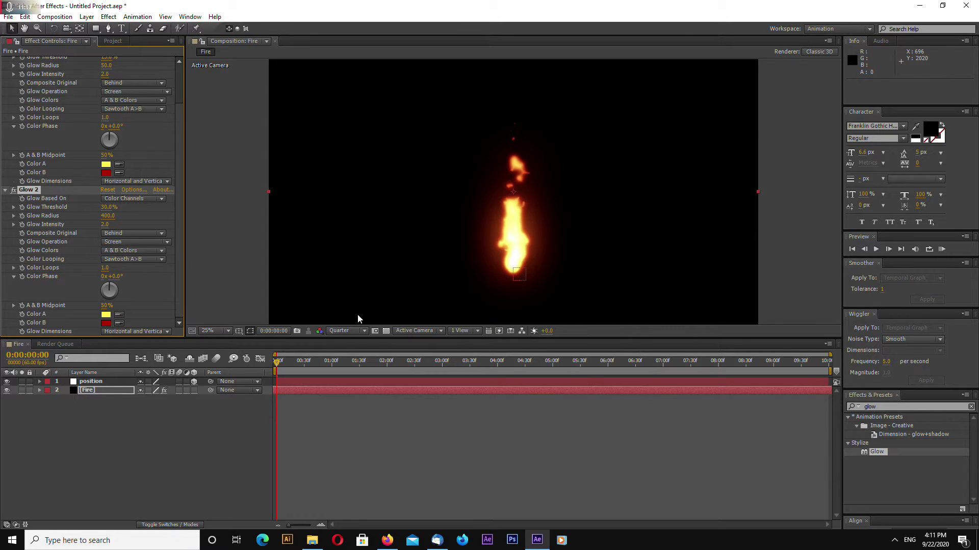
pyautogui.moveTo(312, 363); pyautogui.dragTo(343, 363)
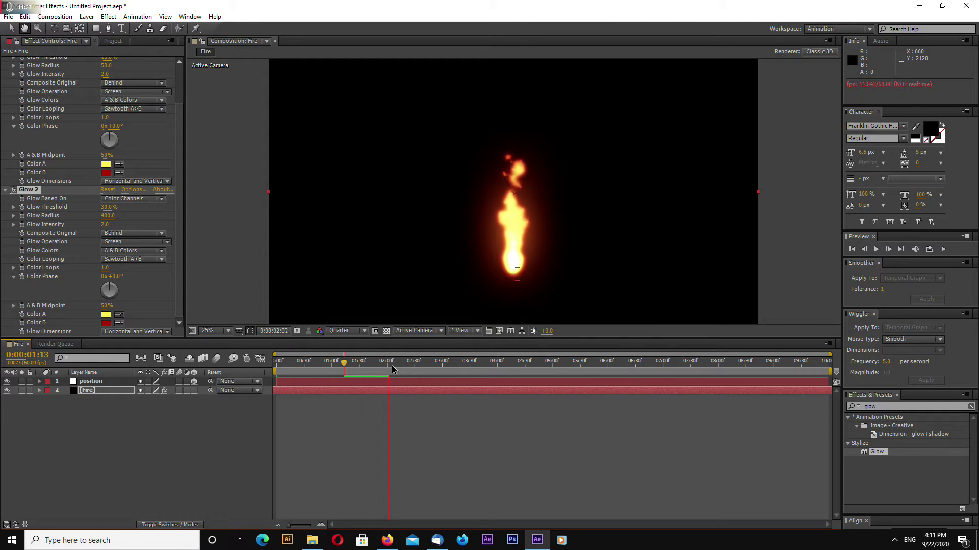
# Fold up the Glow and Glow 2 settings and deselect the Fire layer
pyautogui.click(345, 363)
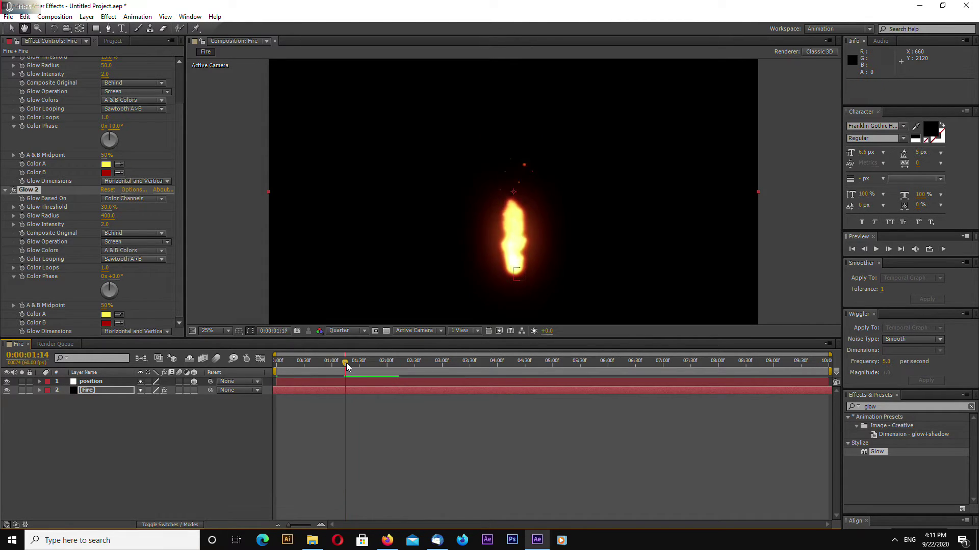
pyautogui.click(5, 189)
pyautogui.click(5, 86)
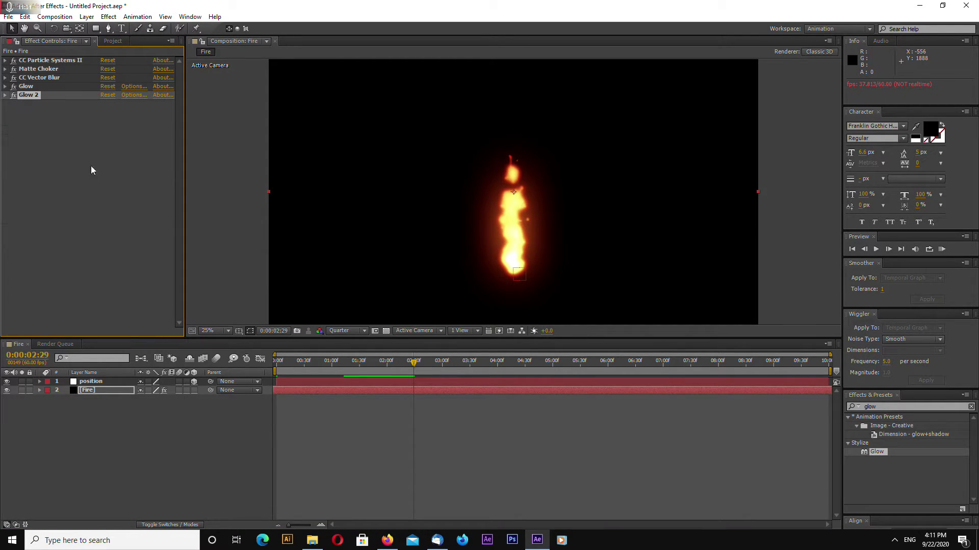
pyautogui.click(225, 192)
# Preview the double-glow fire animation from the start
pyautogui.press('h')
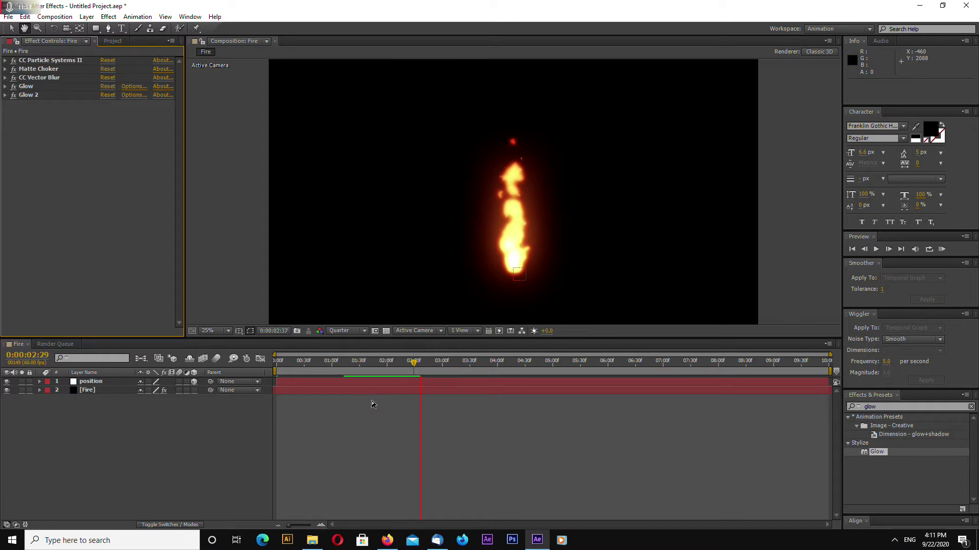
pyautogui.click(344, 363)
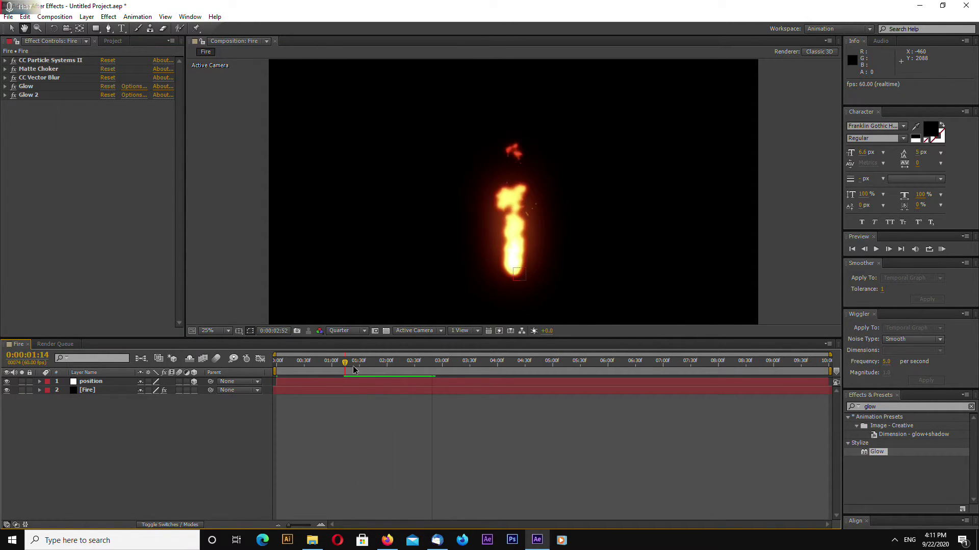
pyautogui.moveTo(345, 363); pyautogui.dragTo(172, 362)
pyautogui.press('space')
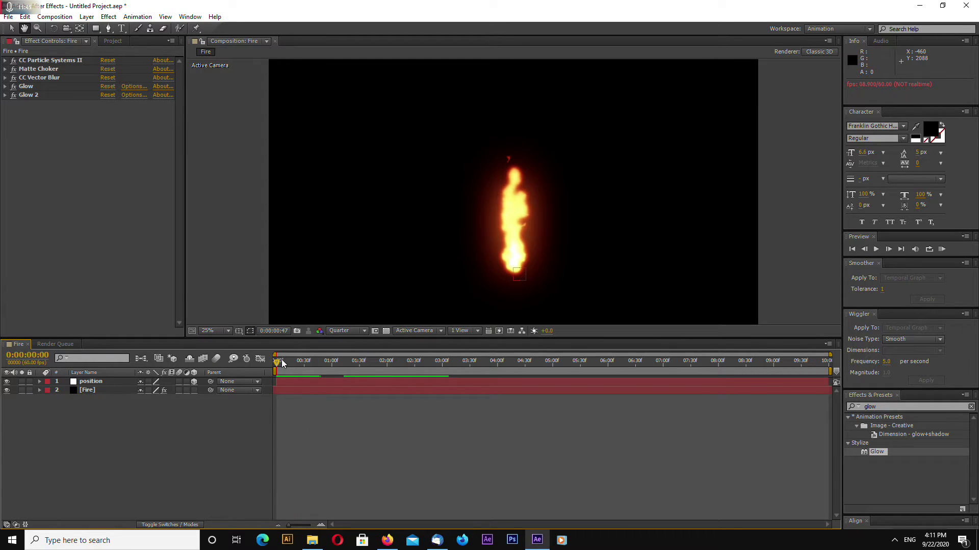
pyautogui.press('space')
pyautogui.press('space')
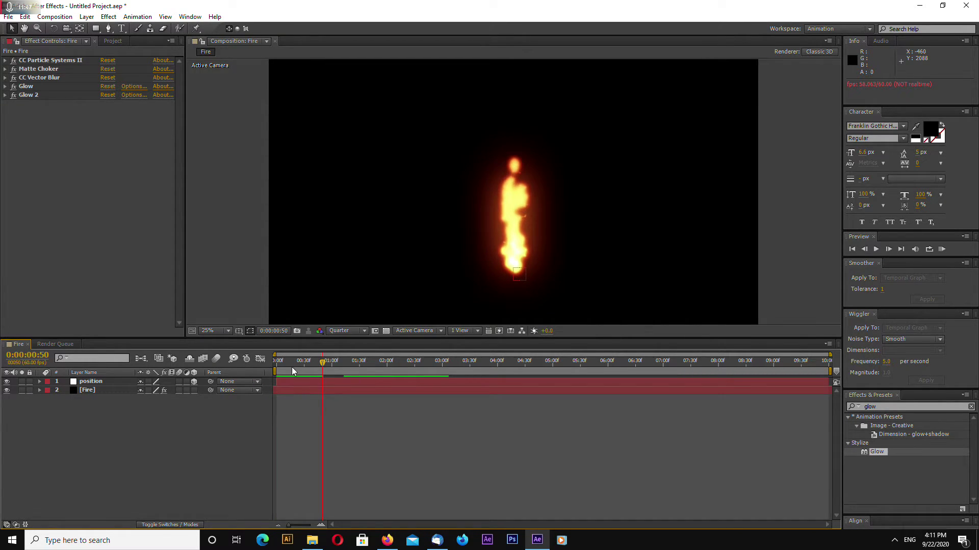
pyautogui.press('space')
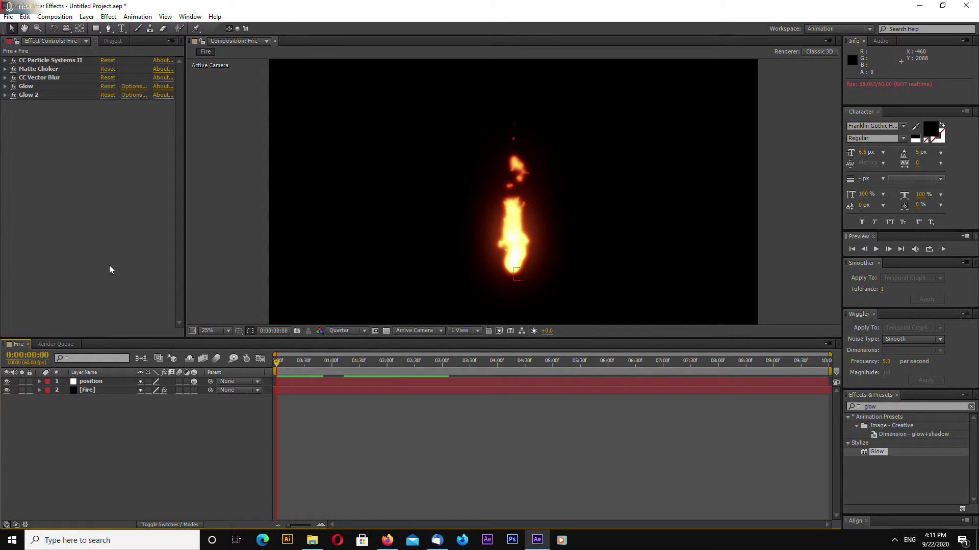
# Apply Turbulent Displace to the Fire layer by searching 'turb' in Effects & Presets
pyautogui.click(94, 247)
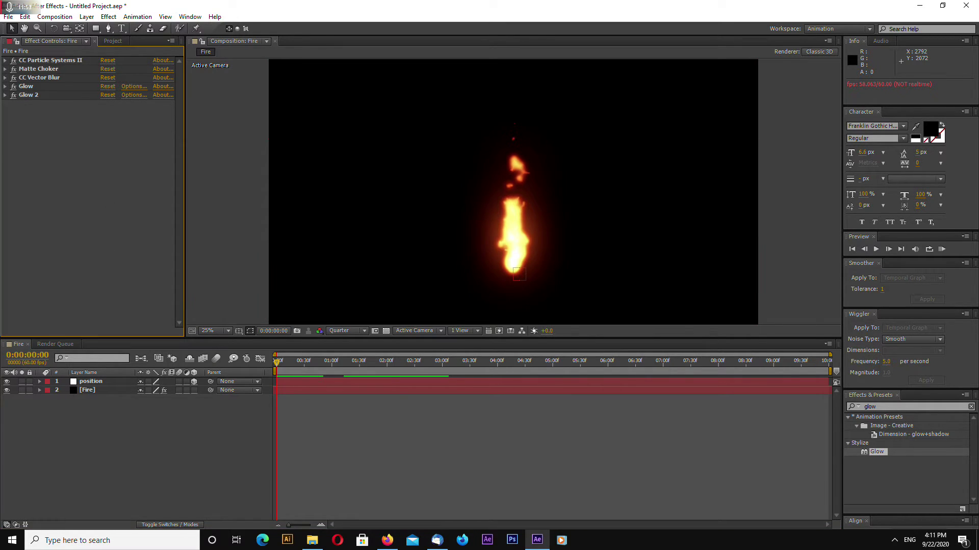
pyautogui.click(901, 408)
pyautogui.write('turb')
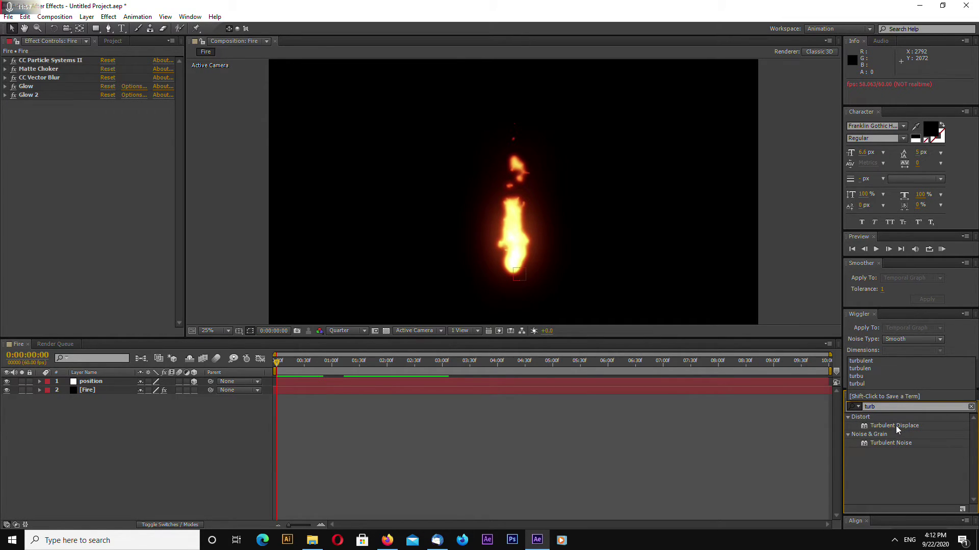
pyautogui.moveTo(895, 426); pyautogui.dragTo(56, 101)
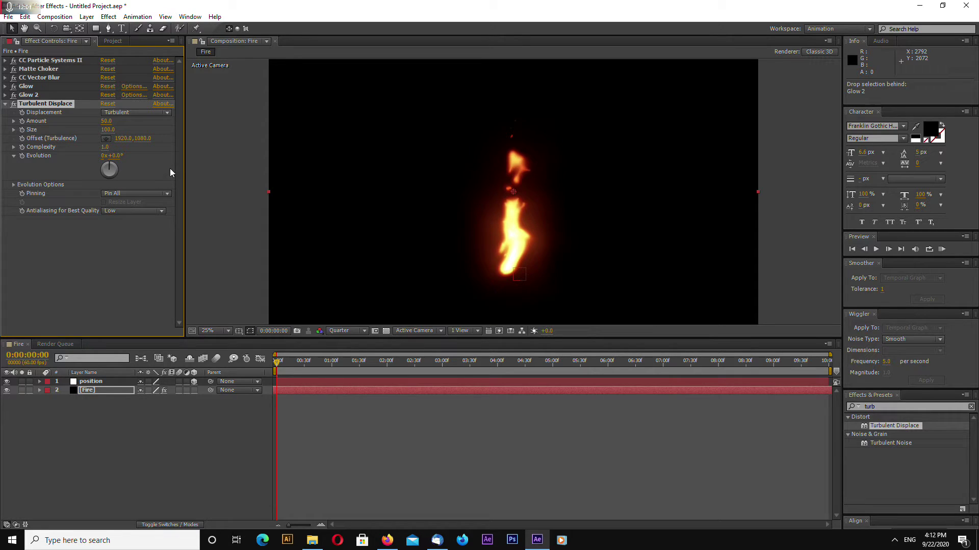
# Set Turbulent Displace to Amount 30, Size 30 and Complexity 2
pyautogui.click(107, 121)
pyautogui.write('30')
pyautogui.press('Return')
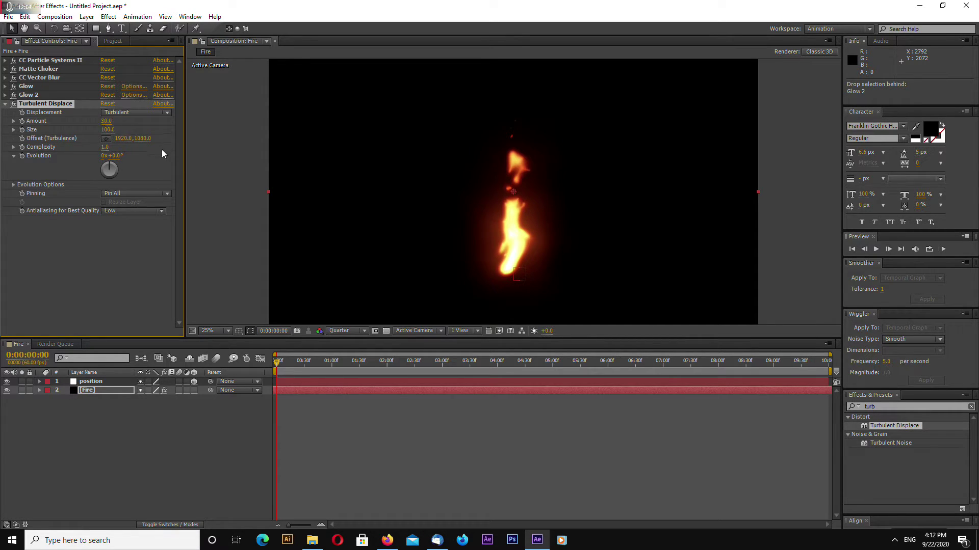
pyautogui.click(107, 131)
pyautogui.write('30')
pyautogui.press('Return')
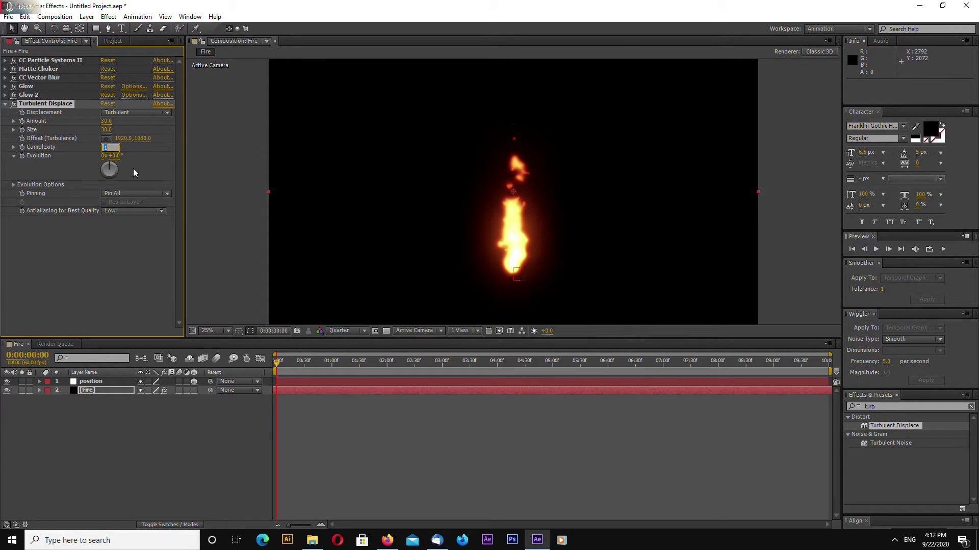
pyautogui.write('3')
pyautogui.press('Return')
pyautogui.click(105, 147)
pyautogui.write('2')
pyautogui.press('Return')
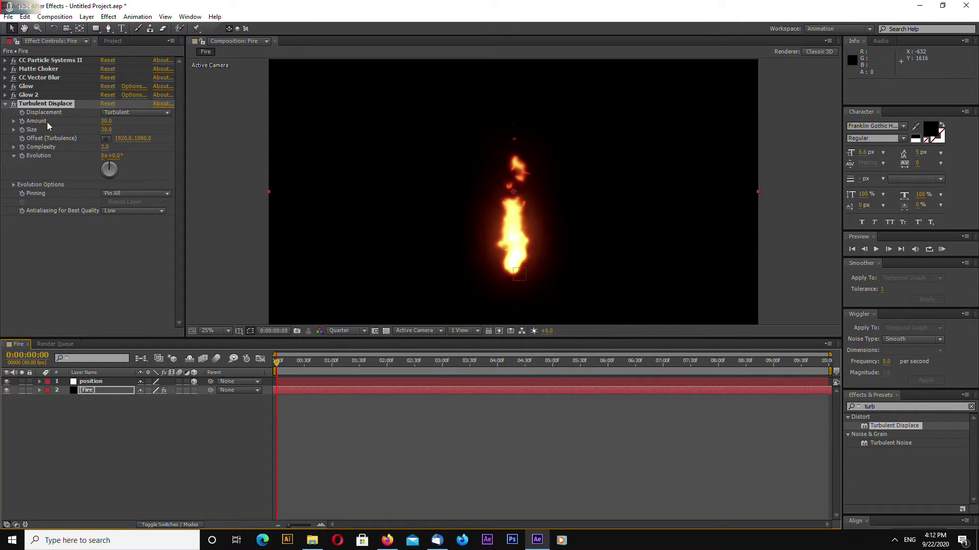
# Replace the Turbulent Displace Amount expression with wiggle(2,30)
pyautogui.keyDown('alt'); pyautogui.click(22, 121); pyautogui.keyUp('alt')
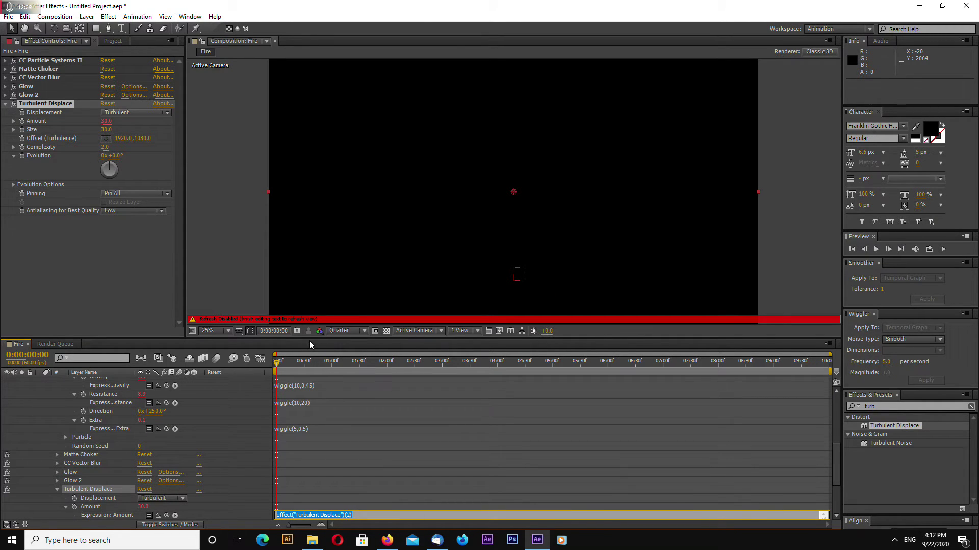
pyautogui.moveTo(309, 340); pyautogui.dragTo(308, 331)
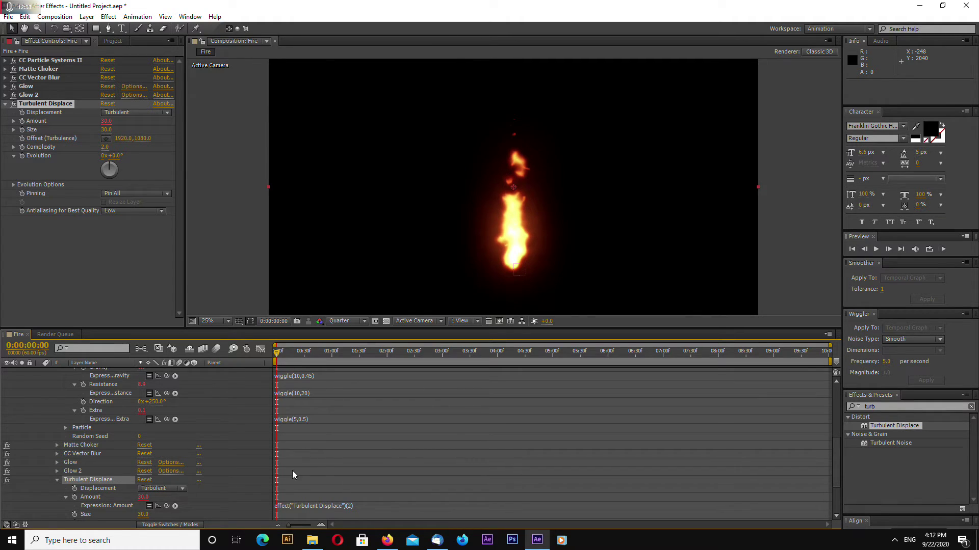
pyautogui.scroll(-1, 322, 482)
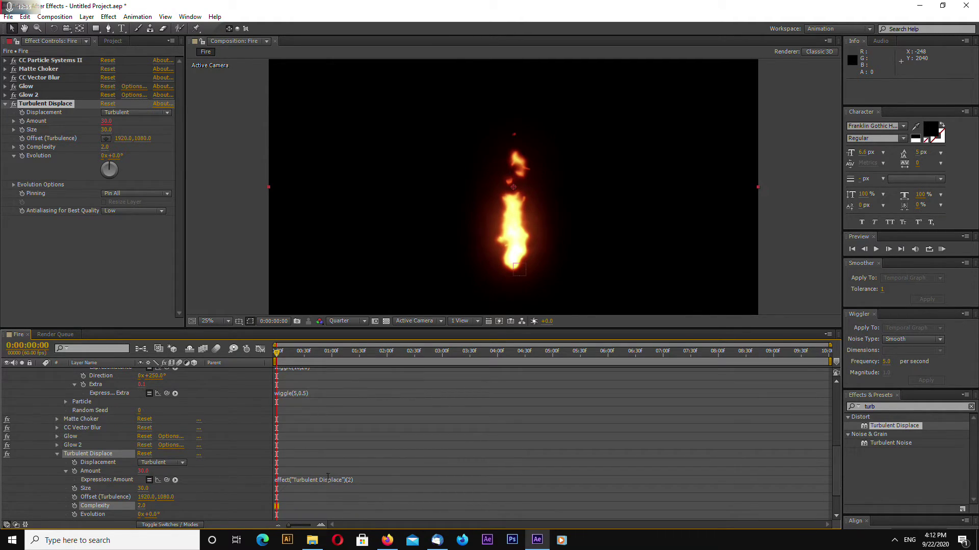
pyautogui.click(329, 479)
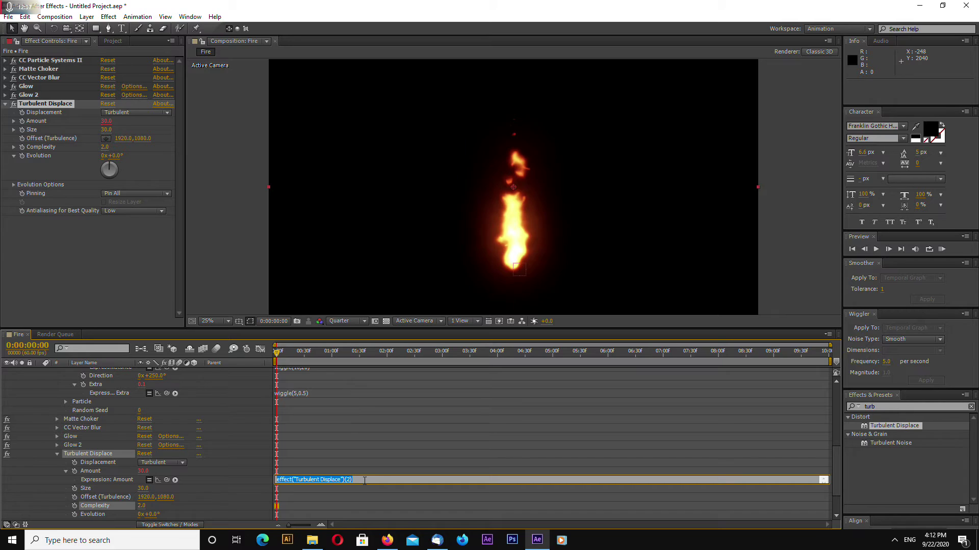
pyautogui.write('wiggle(2,30')
pyautogui.hotkey('ctrl', 'a')
# Drive Offset (Turbulence) with the expression time*[0,-700] and preview the flame
pyautogui.click(219, 246)
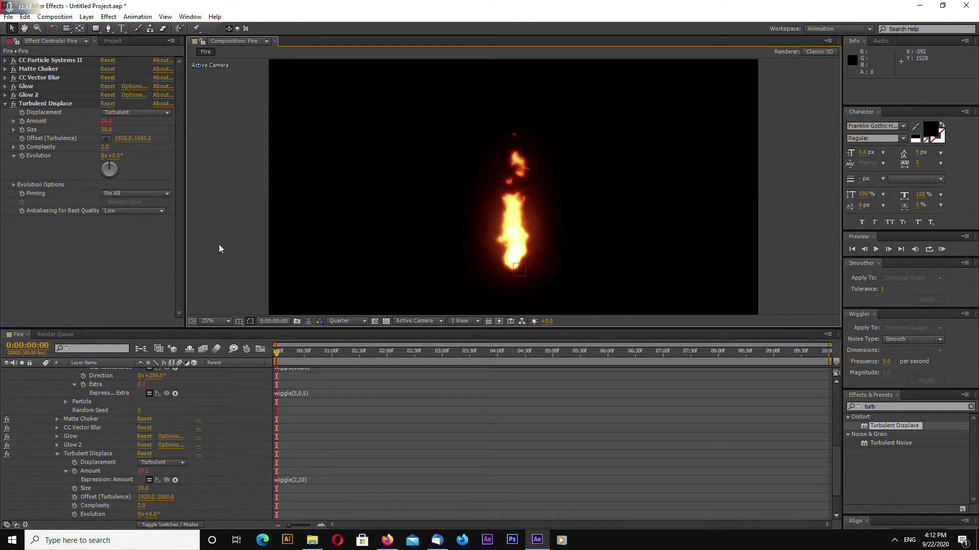
pyautogui.keyDown('alt'); pyautogui.click(22, 139); pyautogui.keyUp('alt')
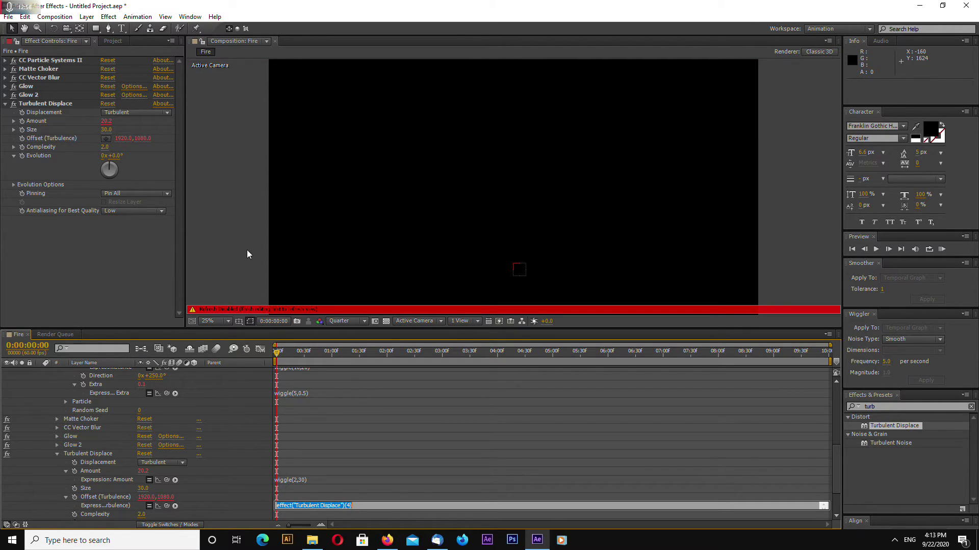
pyautogui.moveTo(309, 330); pyautogui.dragTo(309, 308)
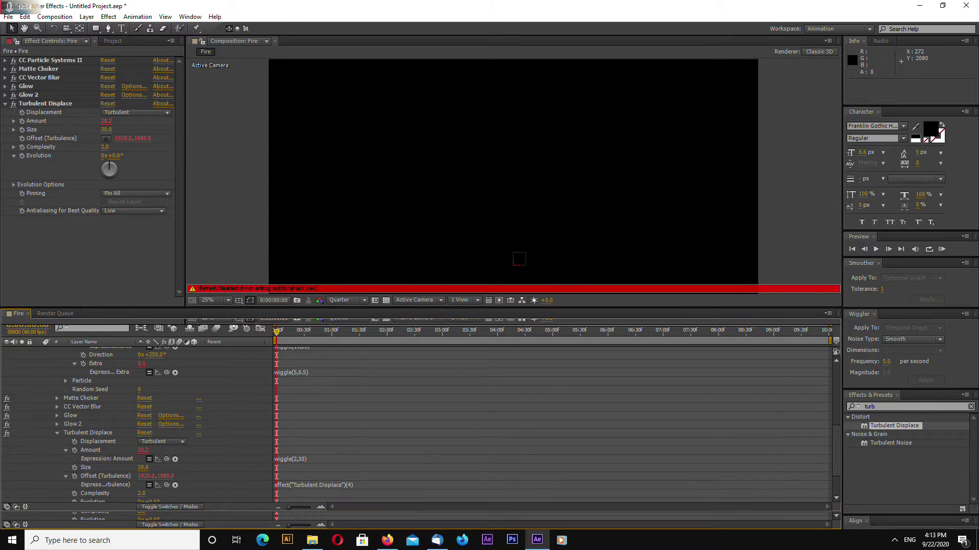
pyautogui.click(360, 485)
pyautogui.write('time*[0,-7')
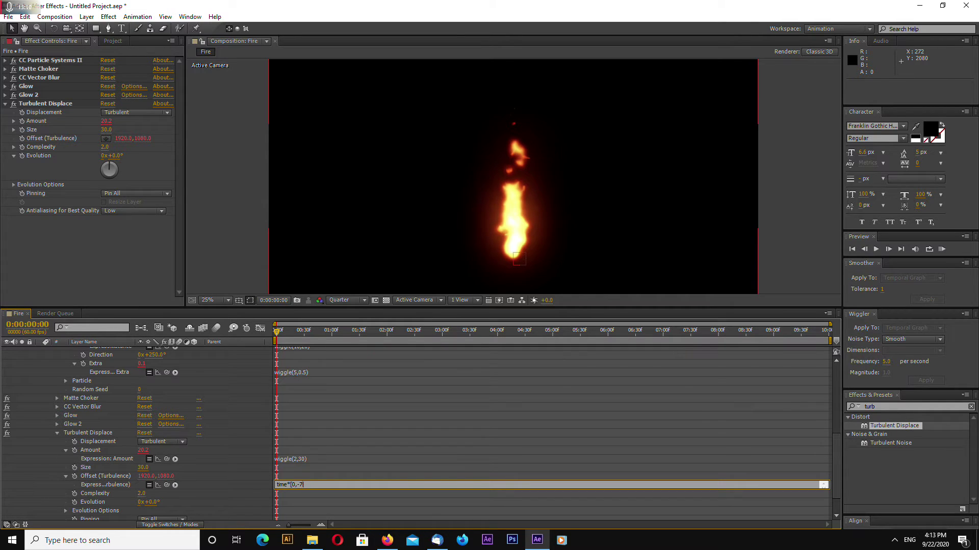
pyautogui.write('00]')
pyautogui.click(230, 167)
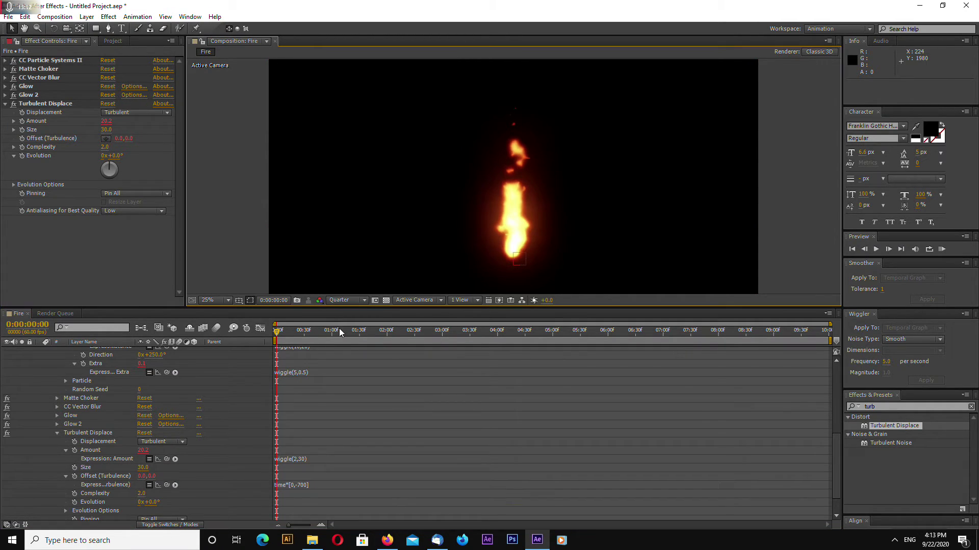
pyautogui.press('space')
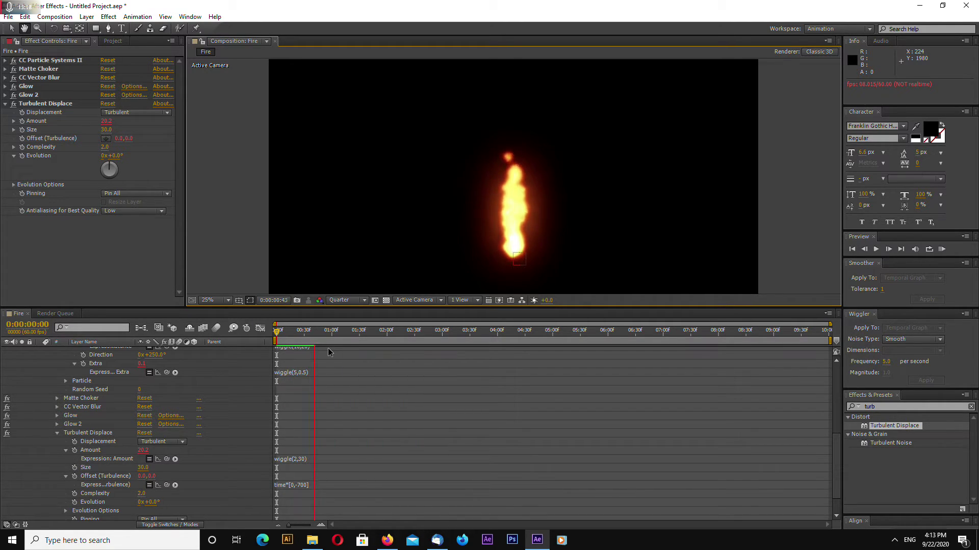
# At frame 50, drive Evolution with a time*800 expression and play the flame preview
pyautogui.moveTo(277, 331); pyautogui.dragTo(322, 331)
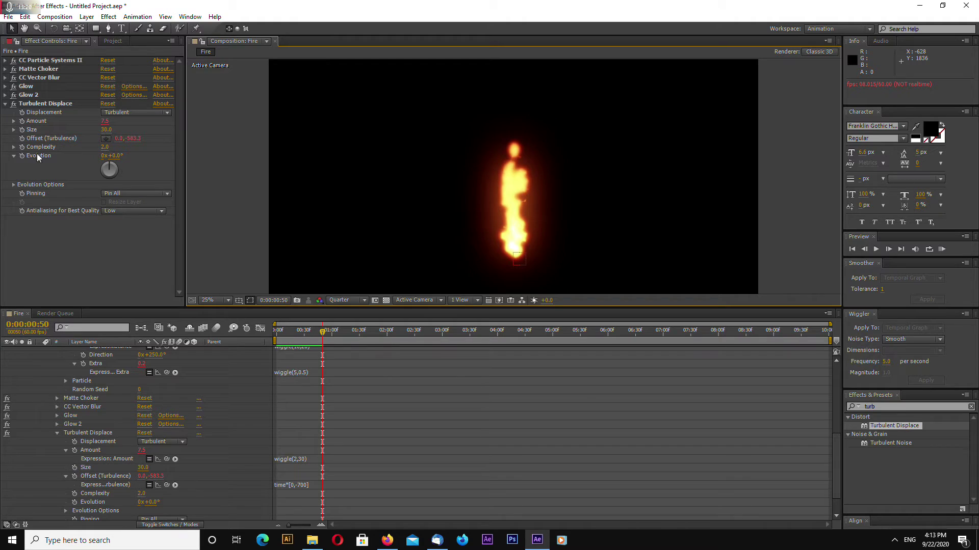
pyautogui.keyDown('alt'); pyautogui.click(22, 156); pyautogui.keyUp('alt')
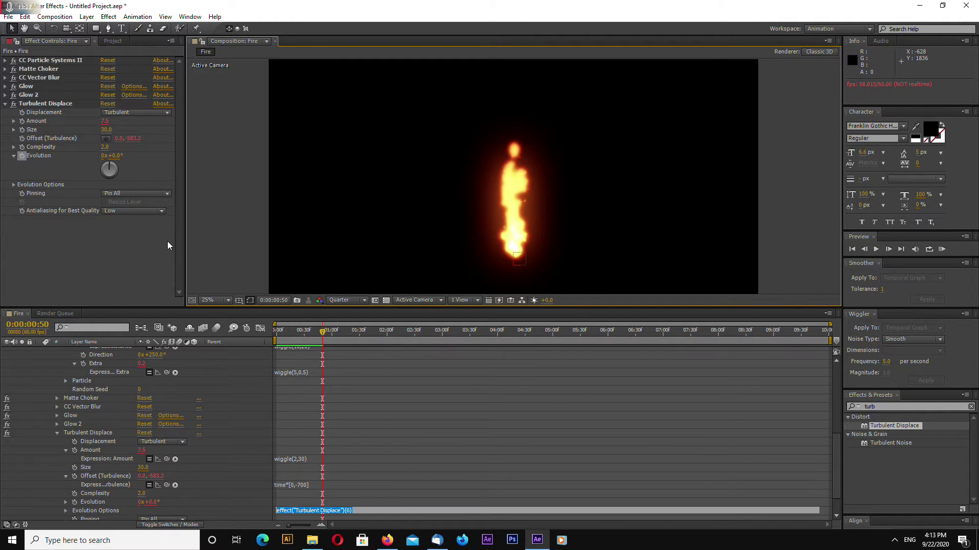
pyautogui.click(341, 494)
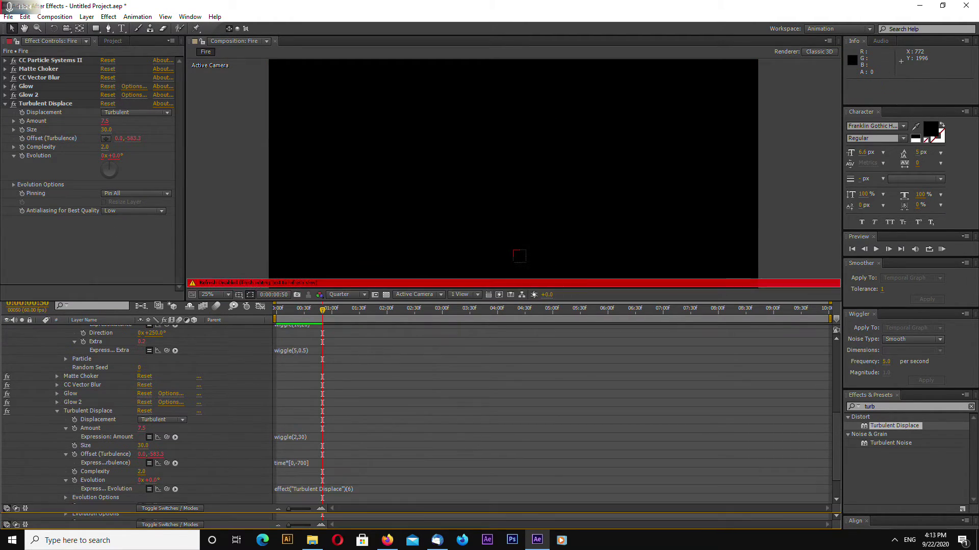
pyautogui.click(363, 488)
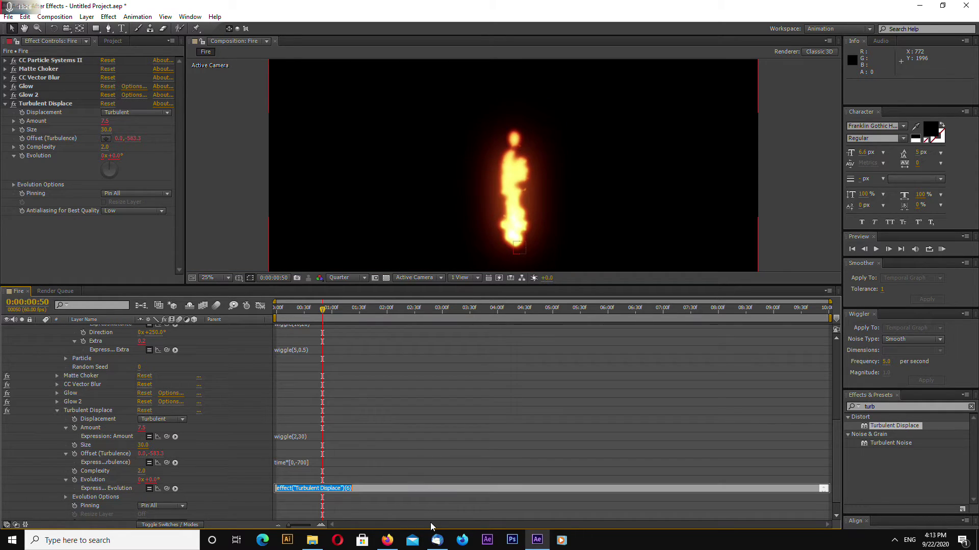
pyautogui.write('time*800')
pyautogui.click(369, 326)
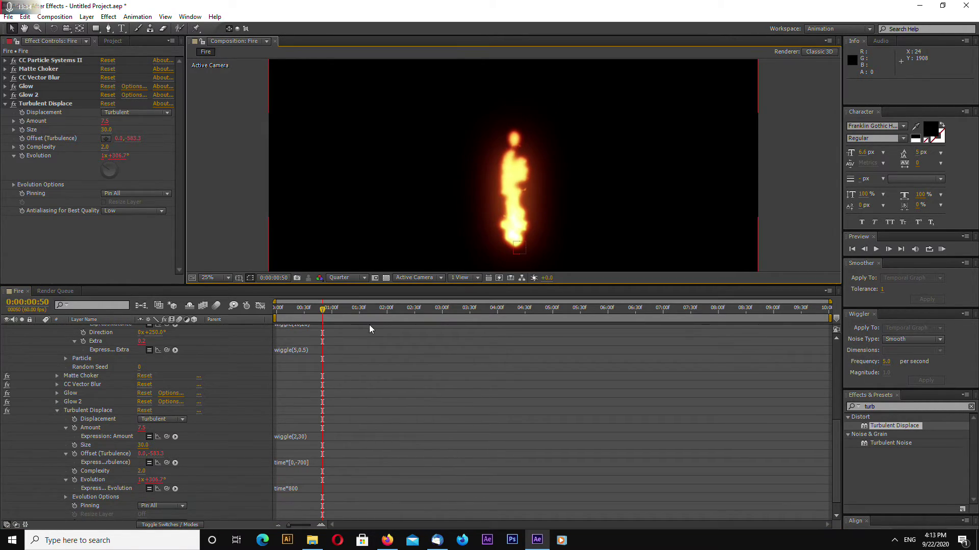
pyautogui.press('KP_0')
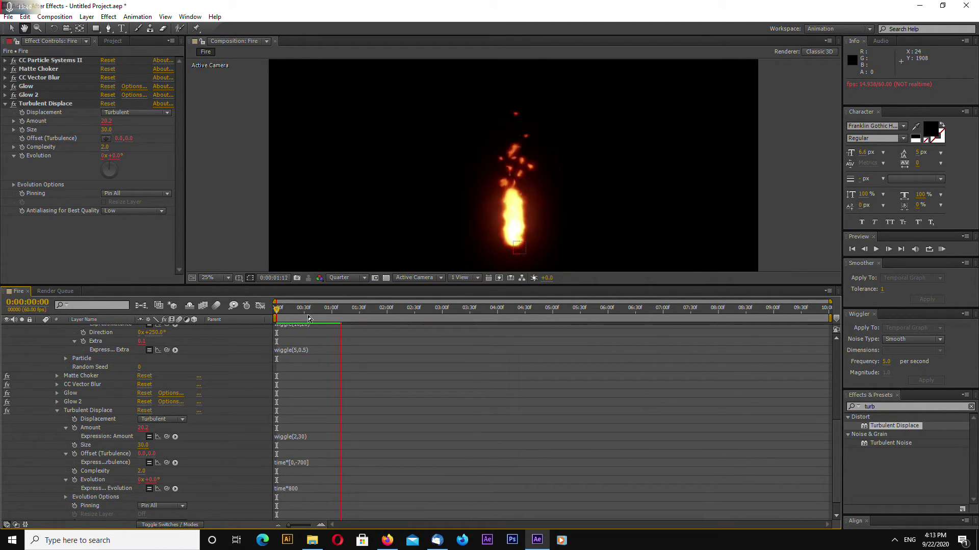
pyautogui.press('space')
pyautogui.press('KP_0')
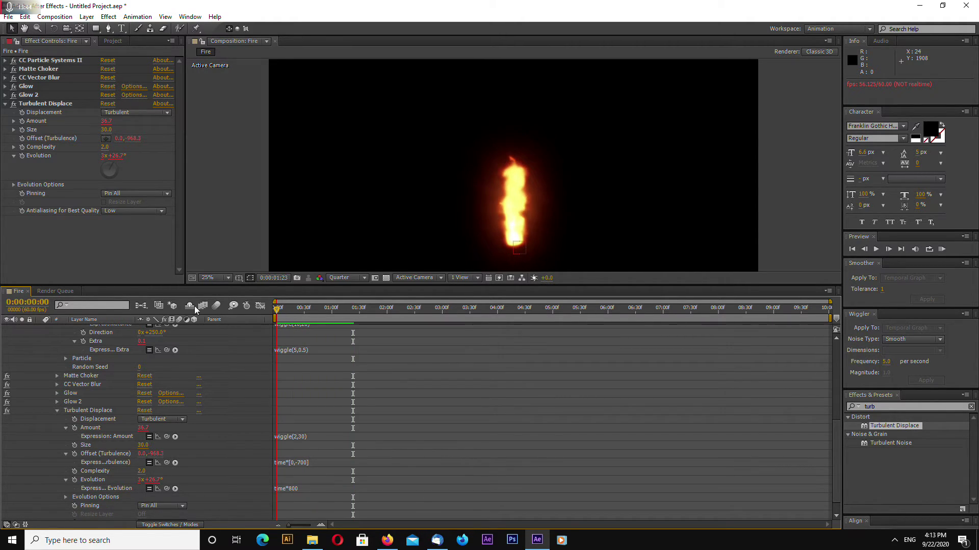
# Duplicate Turbulent Displace and give Turbulent Displace 2 Amount -13.2 and Size 70
pyautogui.click(5, 103)
pyautogui.click(44, 104)
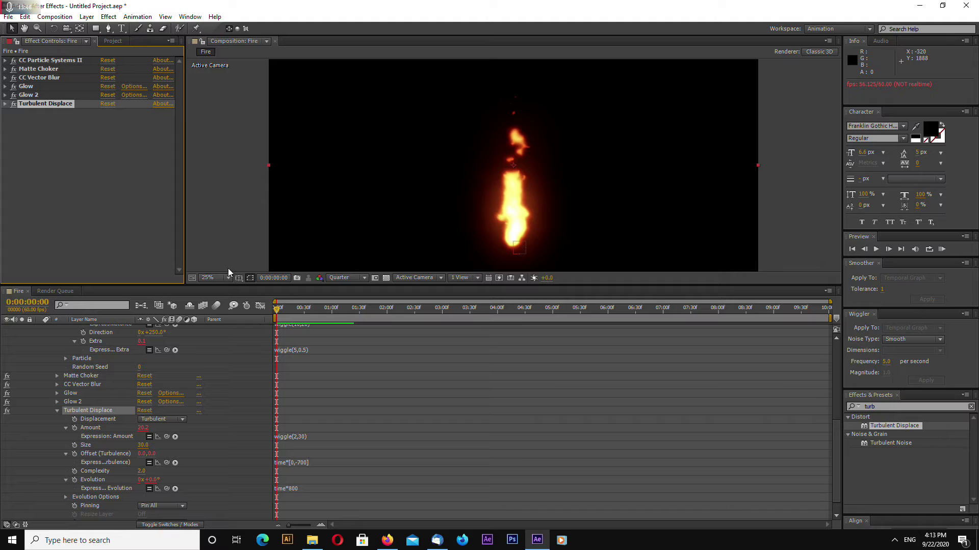
pyautogui.hotkey('ctrl', 'd')
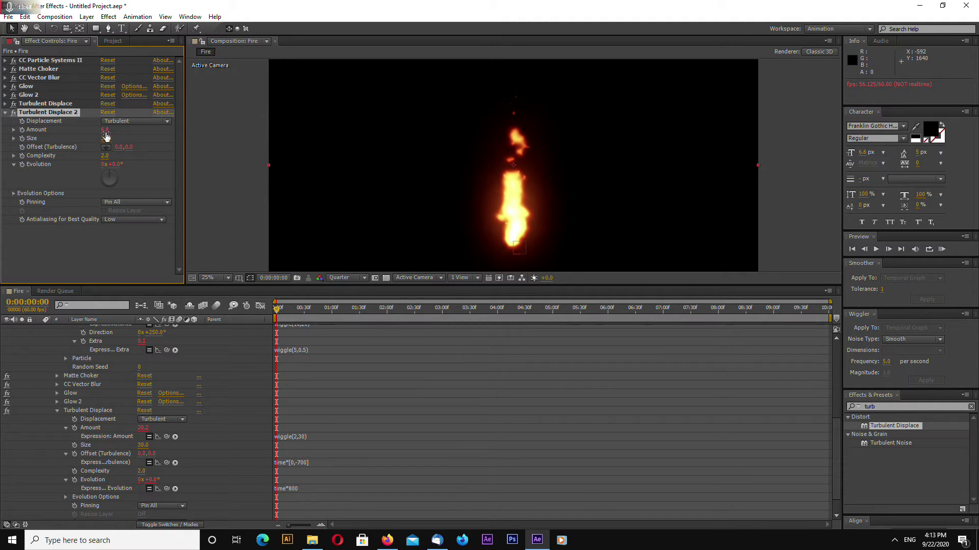
pyautogui.click(105, 131)
pyautogui.write('-13.2')
pyautogui.press('Return')
pyautogui.click(106, 139)
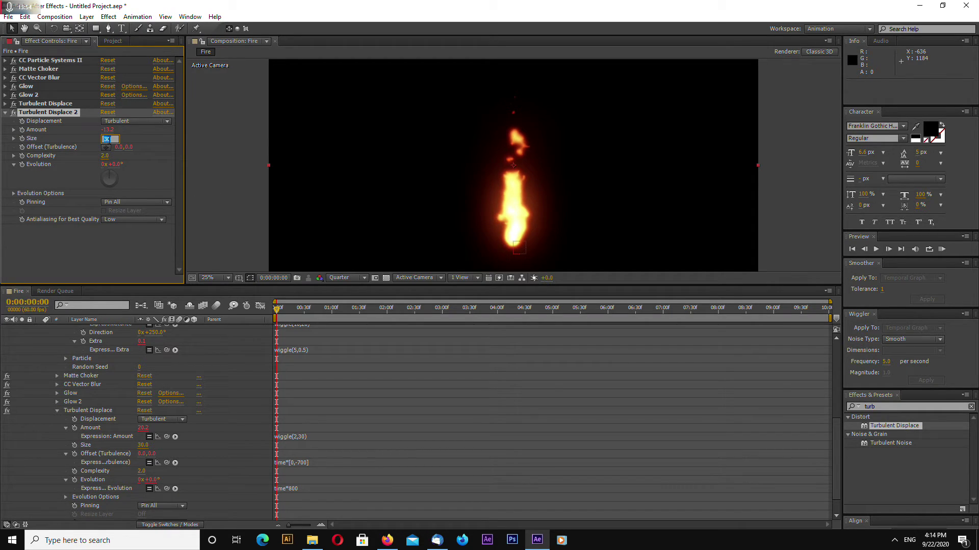
pyautogui.write('70')
pyautogui.press('Return')
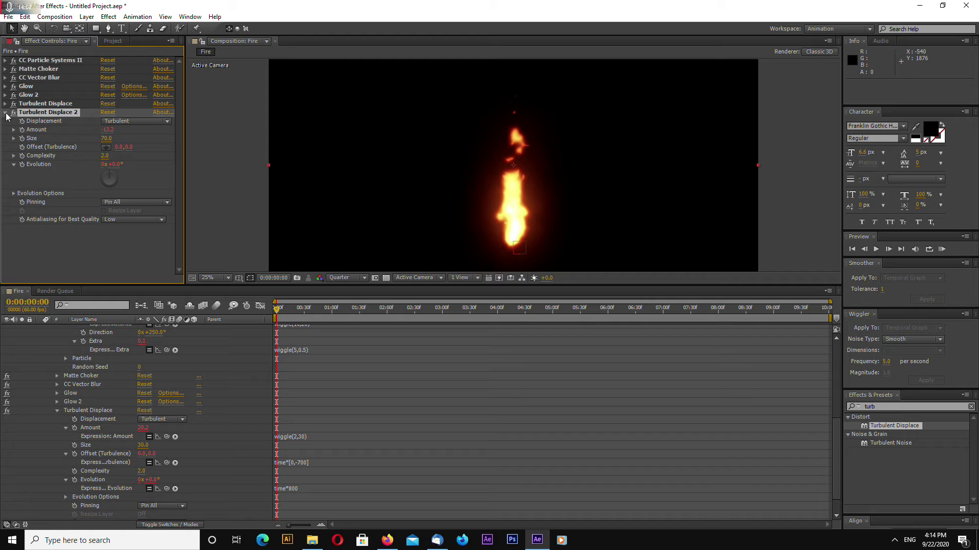
# Expand Turbulent Displace 2's properties to reveal its copied Amount, Offset and Evolution expressions
pyautogui.scroll(-3, 336, 431)
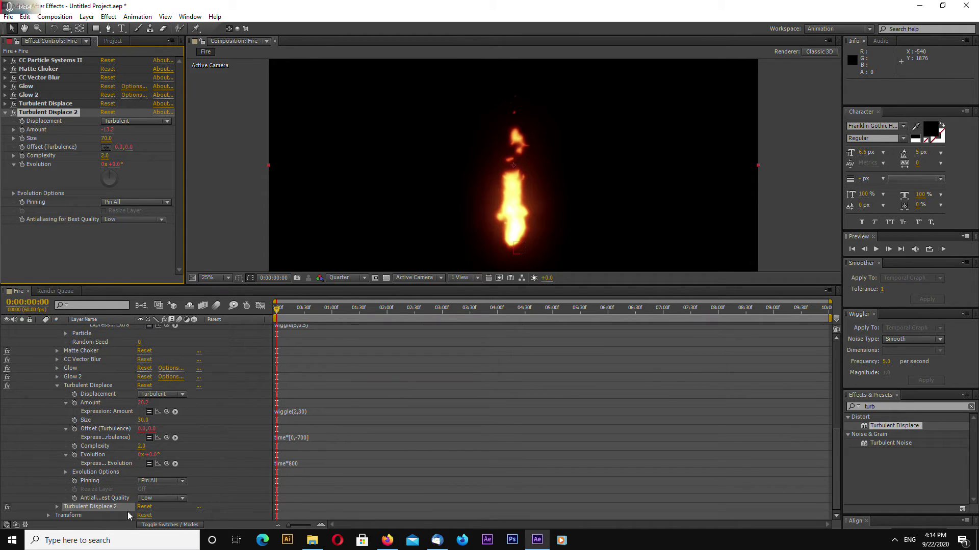
pyautogui.click(57, 506)
pyautogui.scroll(-5, 261, 457)
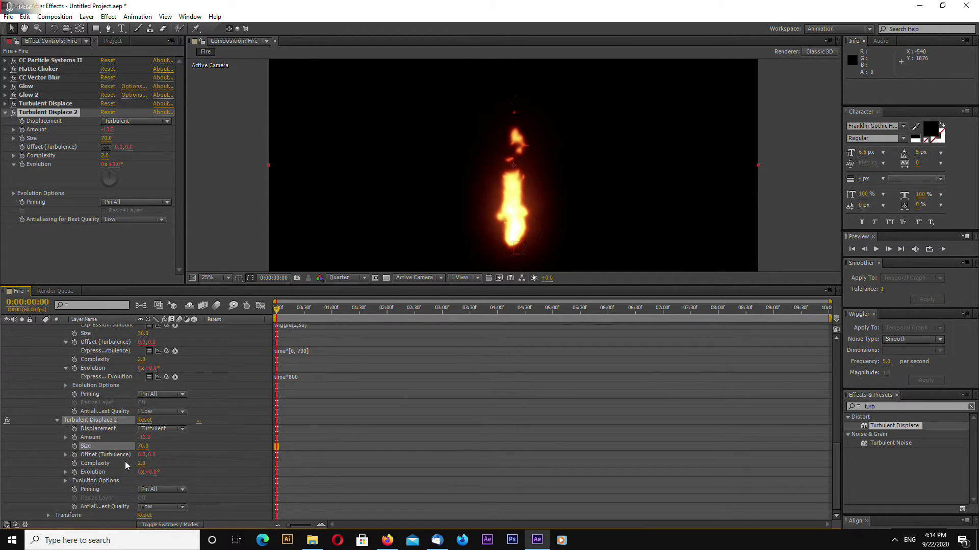
pyautogui.write('wiggle(2,30)')
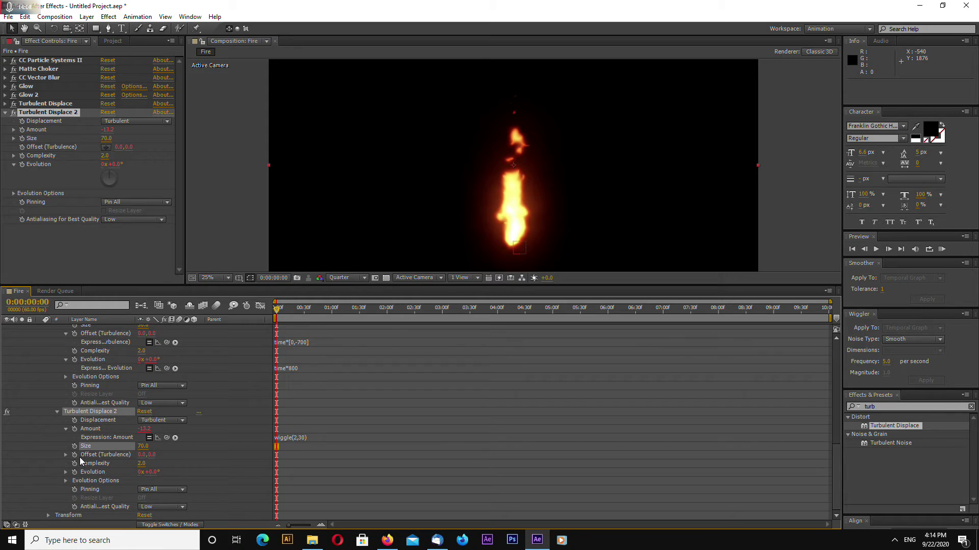
pyautogui.click(66, 455)
pyautogui.click(67, 481)
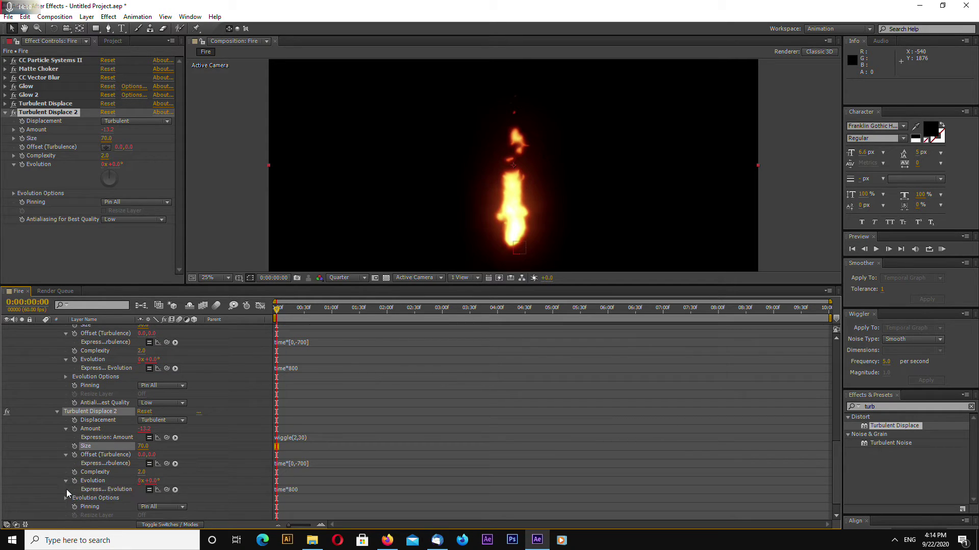
pyautogui.click(65, 498)
pyautogui.scroll(-2, 310, 459)
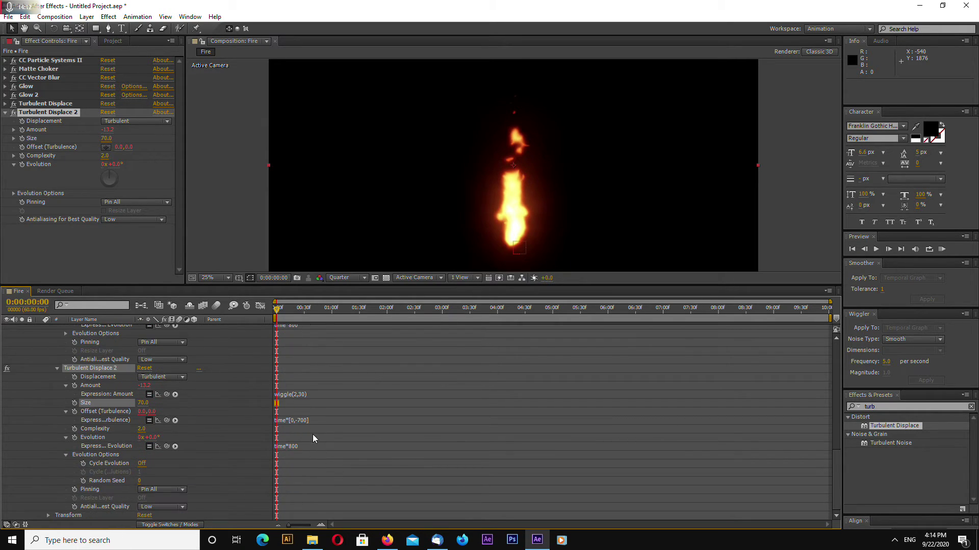
# Change the copy's Amount to wiggle(2,10) and Offset to time*[0,-200]
pyautogui.click(313, 396)
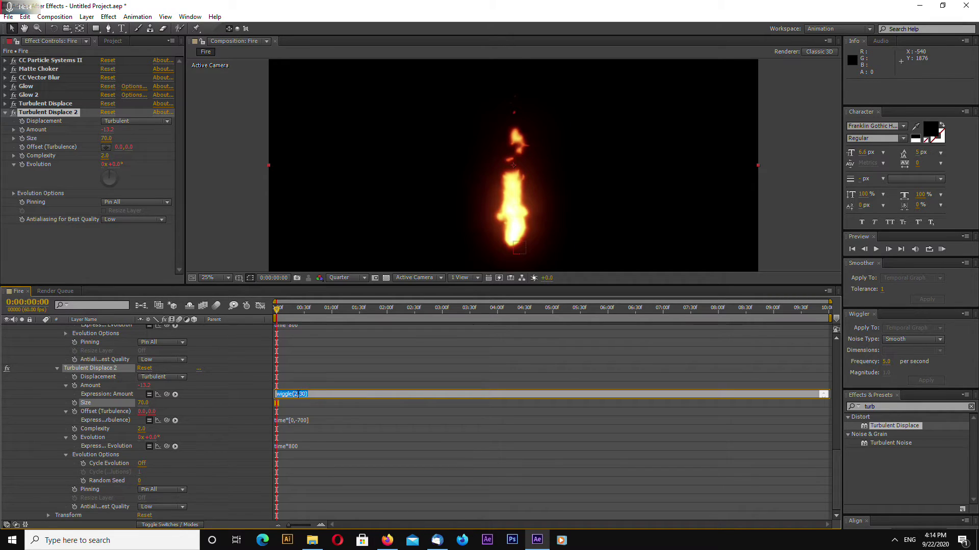
pyautogui.click(301, 393)
pyautogui.write('10')
pyautogui.click(323, 386)
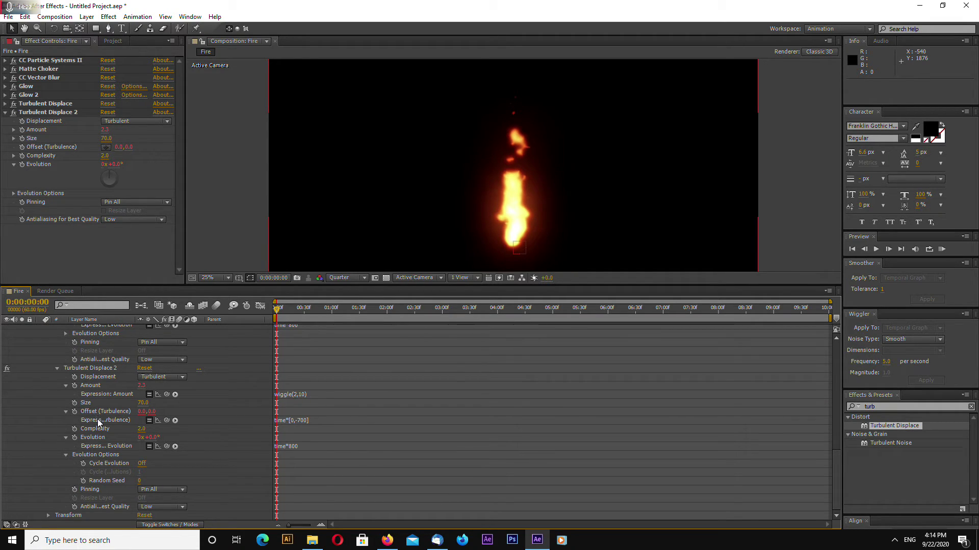
pyautogui.click(301, 421)
pyautogui.click(301, 421)
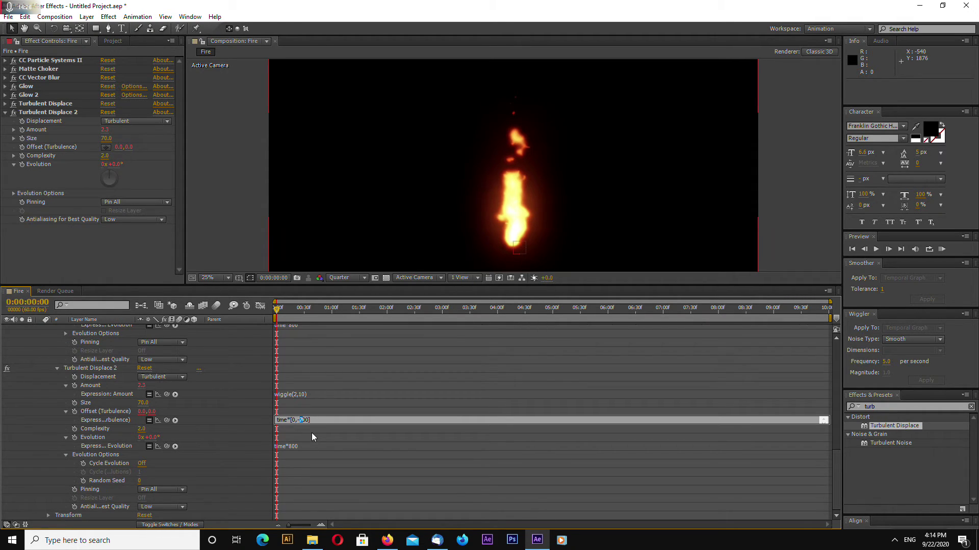
pyautogui.write('2')
pyautogui.click(320, 413)
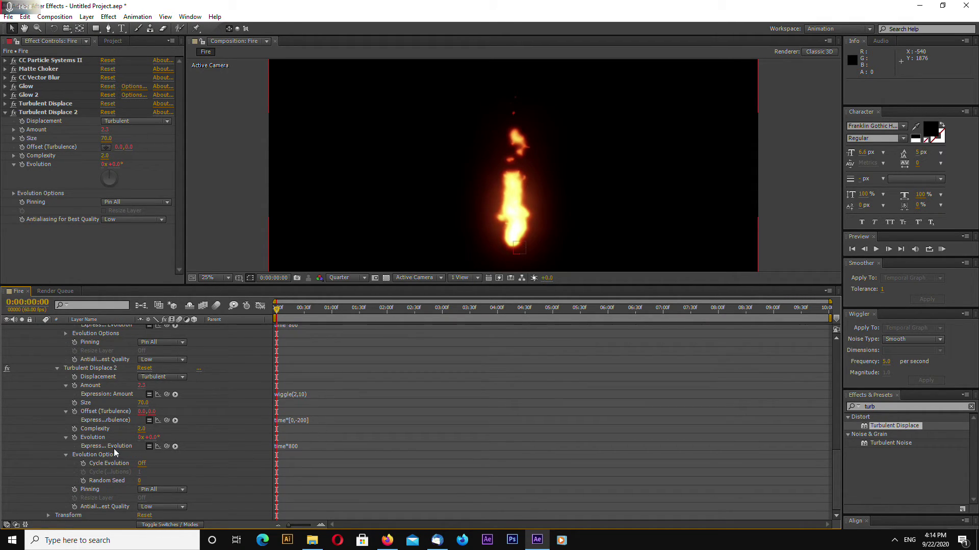
# Change the copy's Evolution to time*200, then recheck the Amount and Offset expressions
pyautogui.click(297, 447)
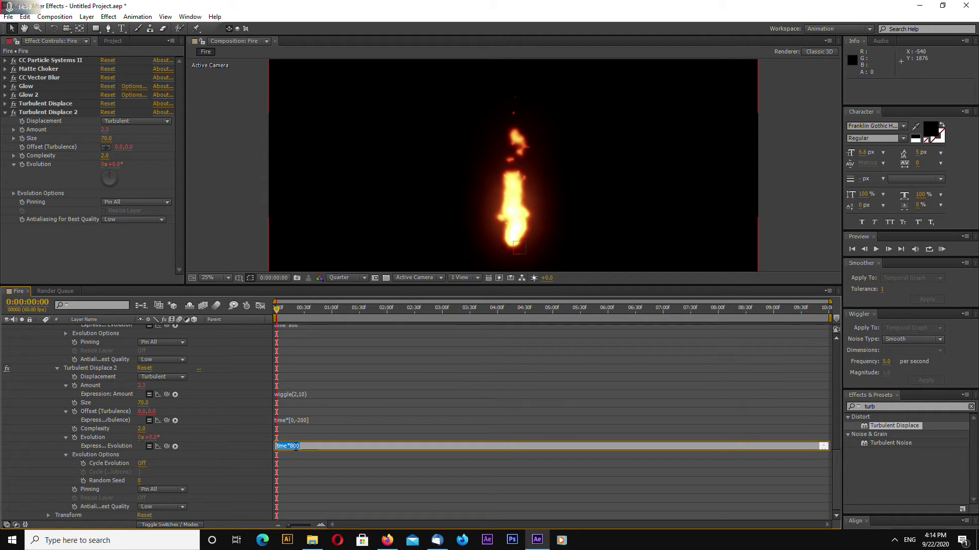
pyautogui.click(291, 447)
pyautogui.write('2')
pyautogui.click(325, 436)
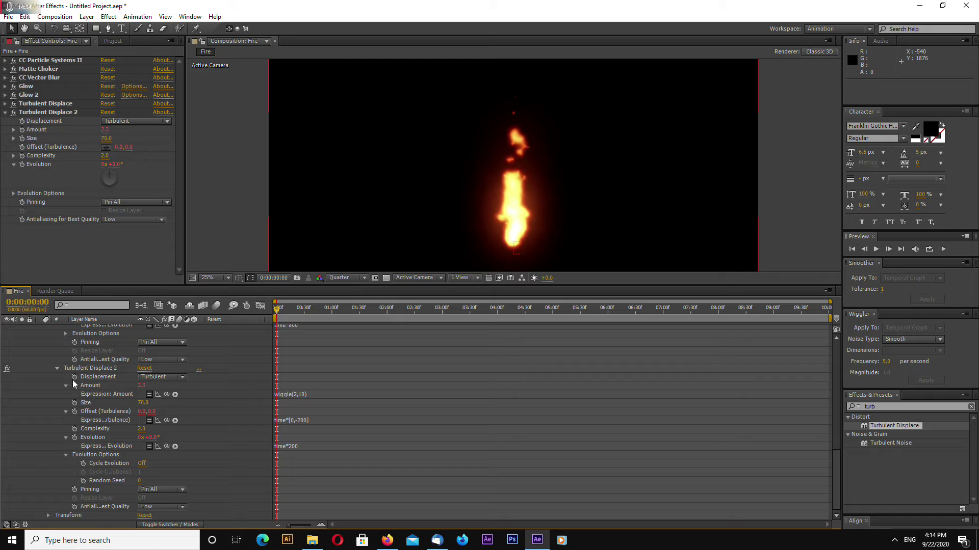
pyautogui.click(306, 395)
pyautogui.click(317, 420)
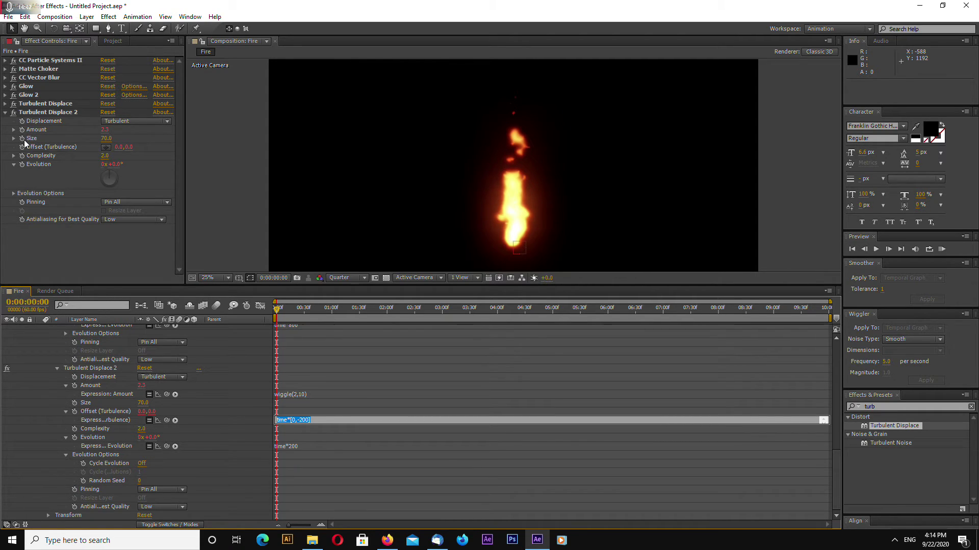
# Collapse Turbulent Displace 2, preview the fire, and enlarge the composition viewer
pyautogui.click(5, 112)
pyautogui.press('space')
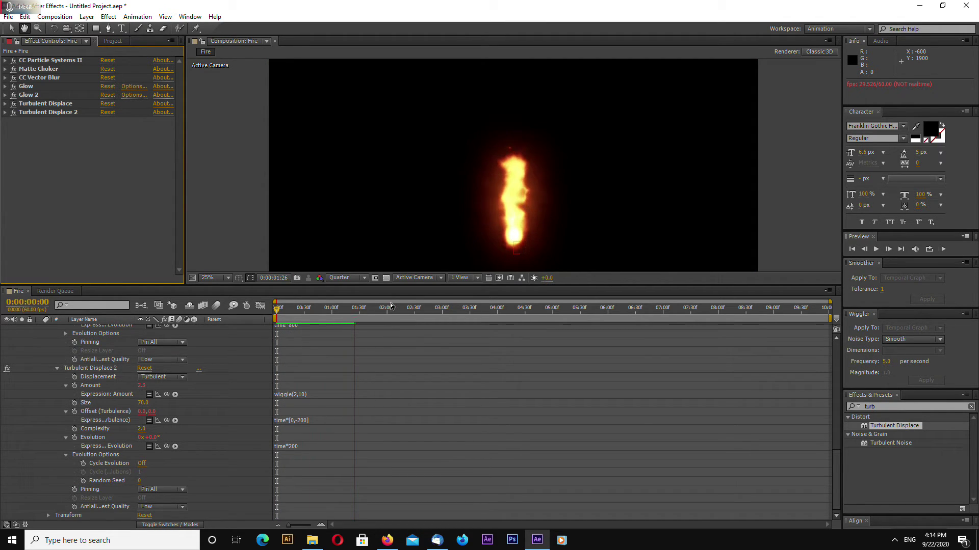
pyautogui.press('space')
pyautogui.moveTo(391, 286); pyautogui.dragTo(391, 318)
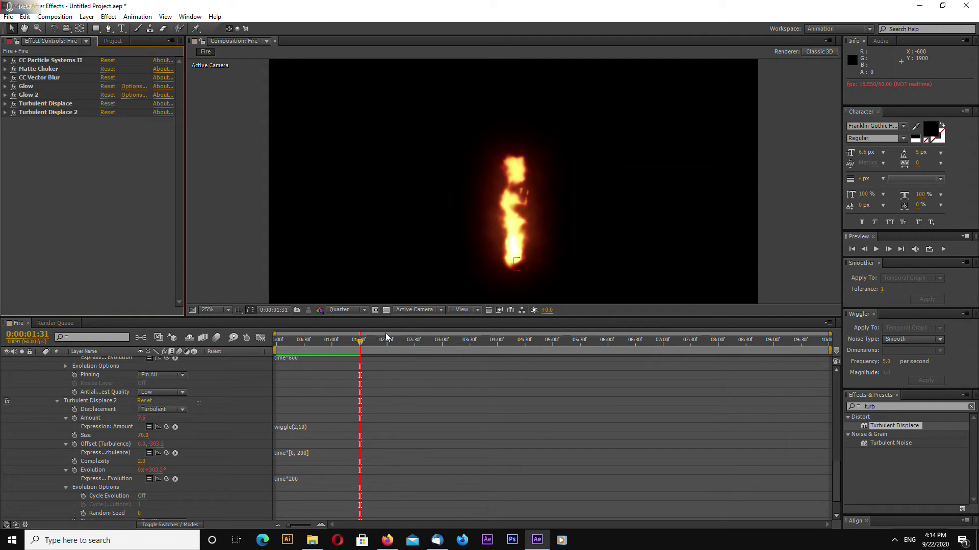
pyautogui.moveTo(391, 317); pyautogui.dragTo(362, 391)
# Play the fire at 12.5% and 25% zoom, then return to the first frame
pyautogui.press(',')
pyautogui.press('space')
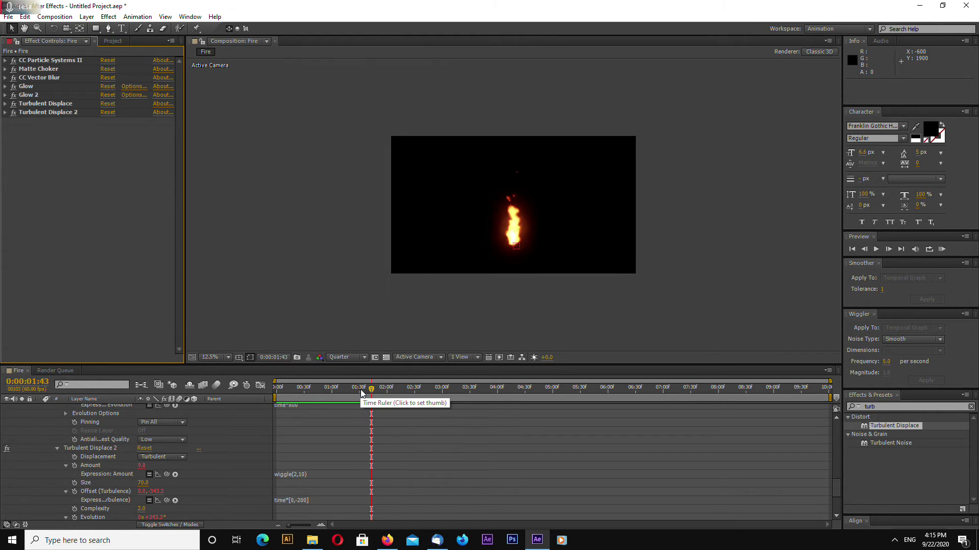
pyautogui.press('.')
pyautogui.moveTo(362, 390); pyautogui.dragTo(264, 392)
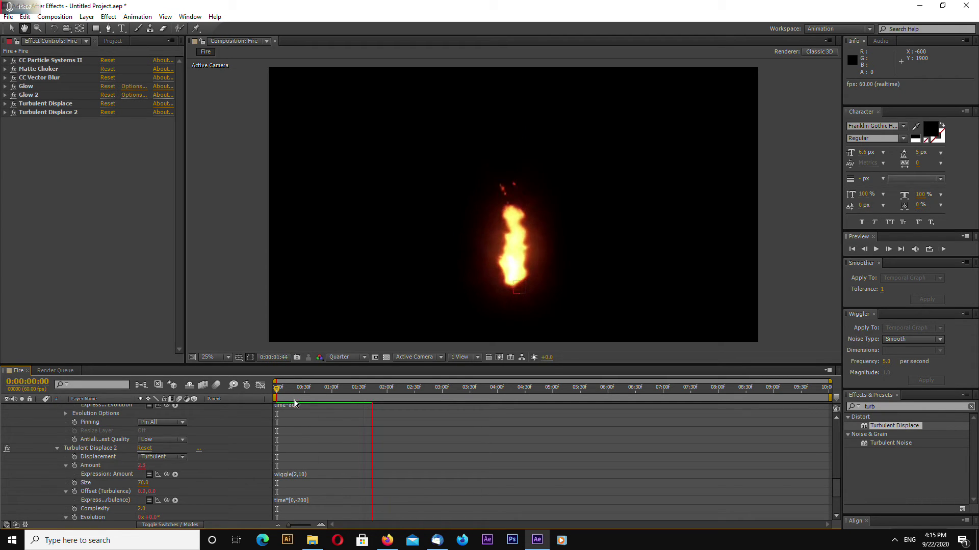
pyautogui.press('space')
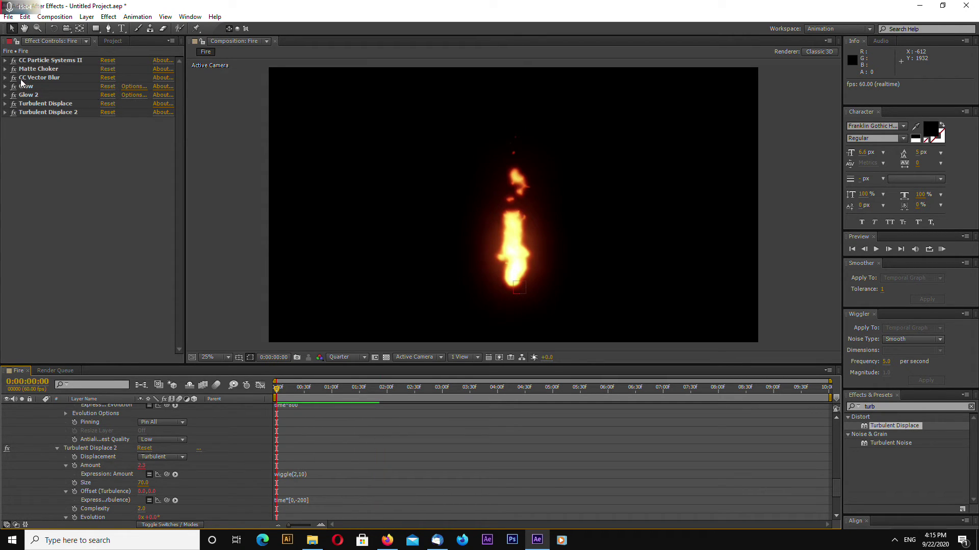
pyautogui.scroll(15, 98, 449)
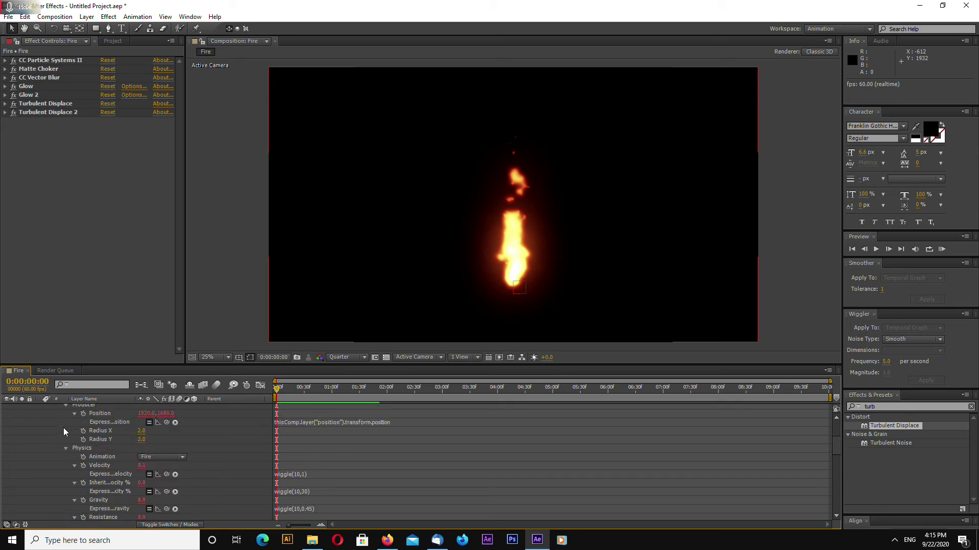
# Duplicate the Fire layer and rename the copy Smoke
pyautogui.click(40, 417)
pyautogui.click(91, 417)
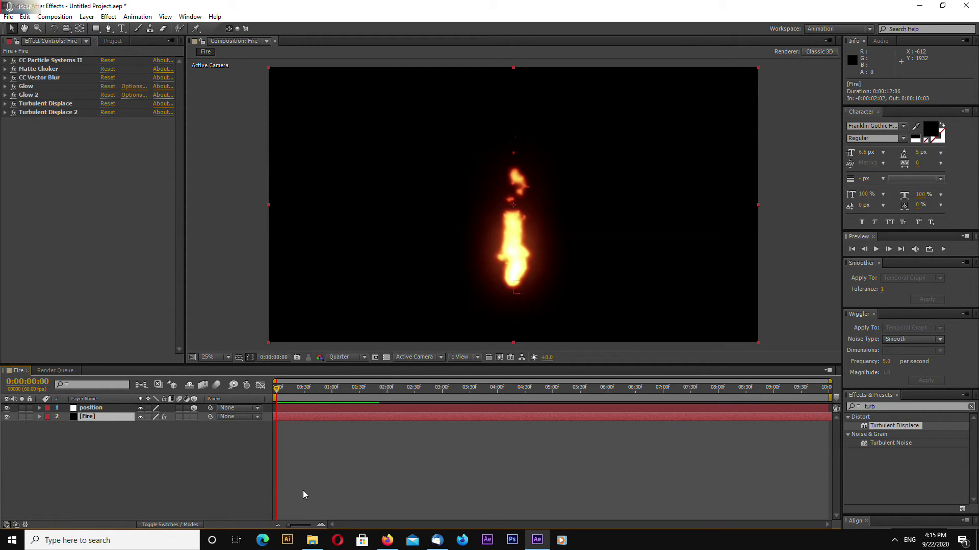
pyautogui.hotkey('ctrl', 'd')
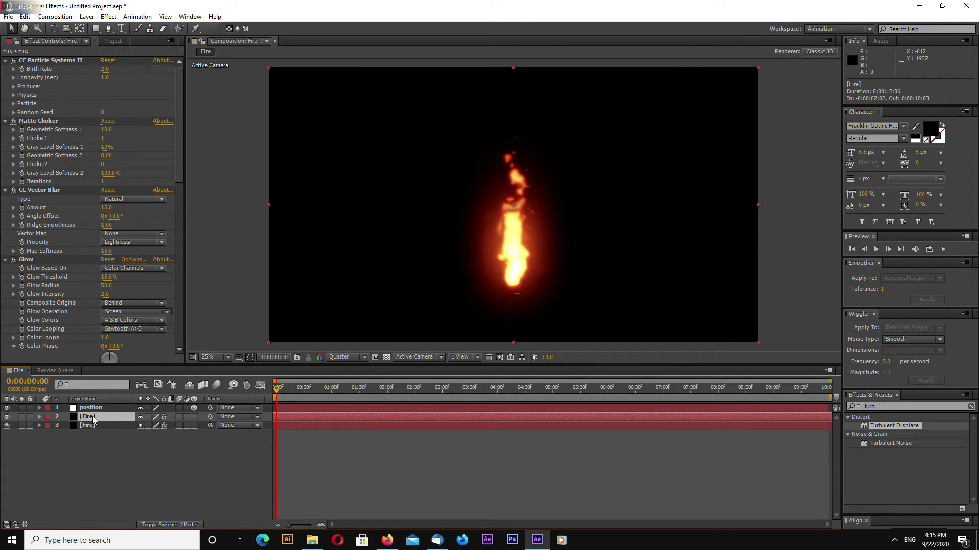
pyautogui.click(95, 425)
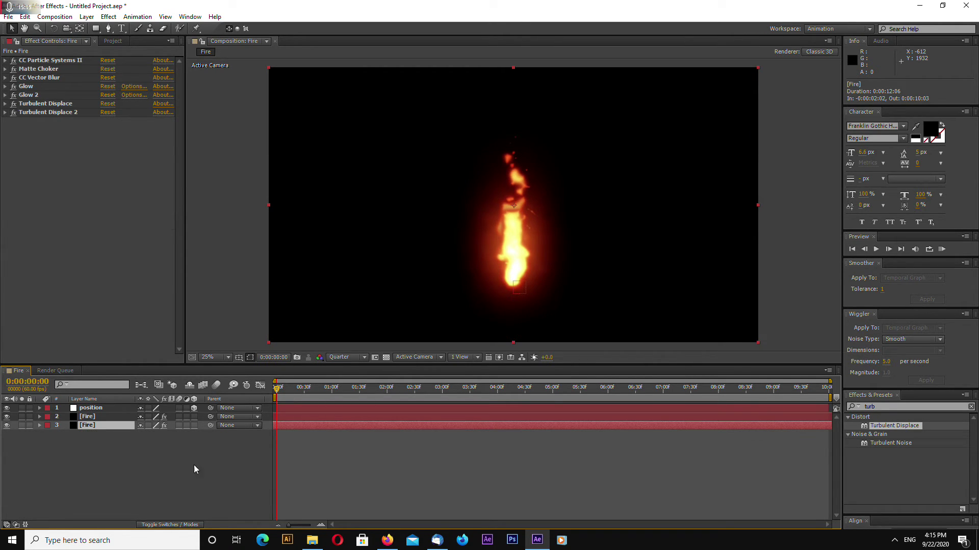
pyautogui.rightClick(94, 427)
pyautogui.click(178, 418)
pyautogui.write('Smoke')
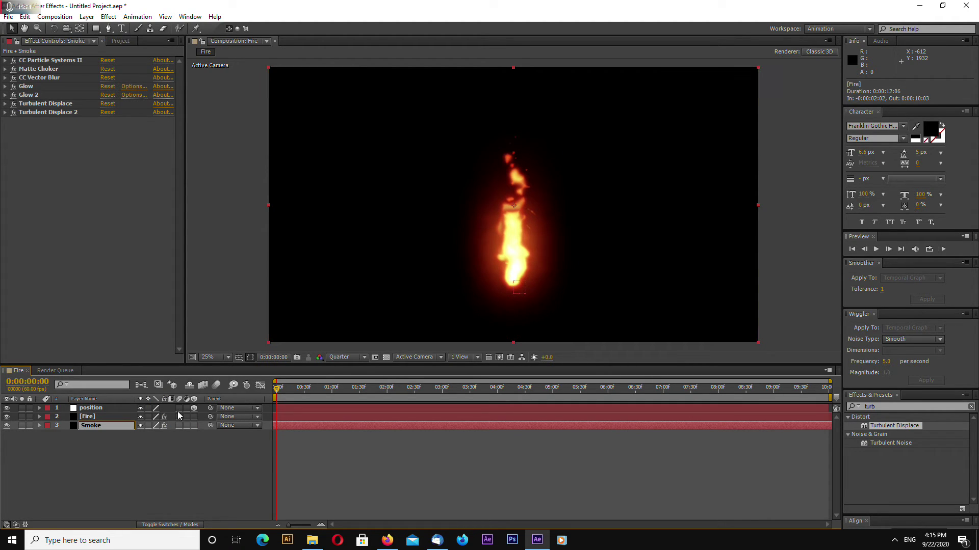
pyautogui.press('Return')
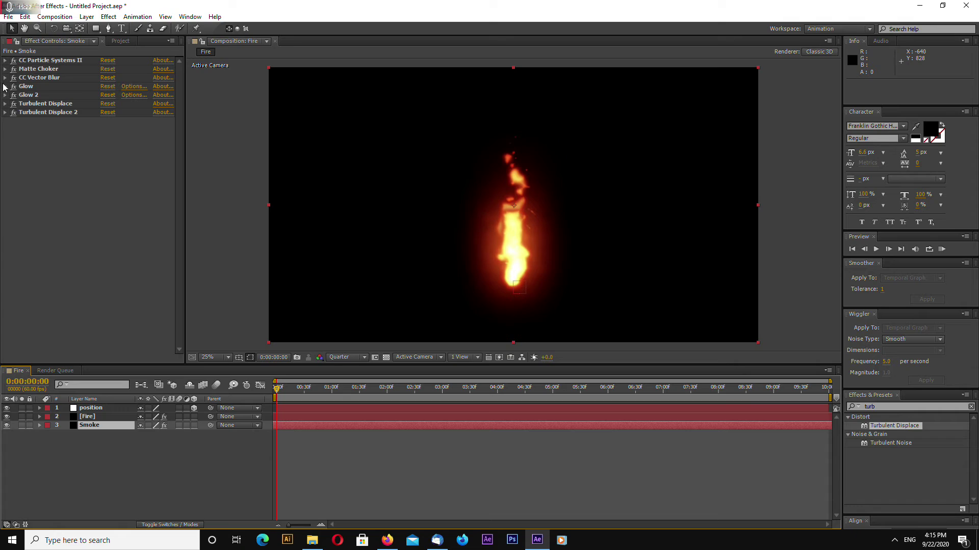
# Delete Glow, Glow 2, CC Vector Blur and Matte Choker from the Smoke layer
pyautogui.click(28, 95)
pyautogui.keyDown('shift'); pyautogui.click(30, 85); pyautogui.keyUp('shift')
pyautogui.press('Delete')
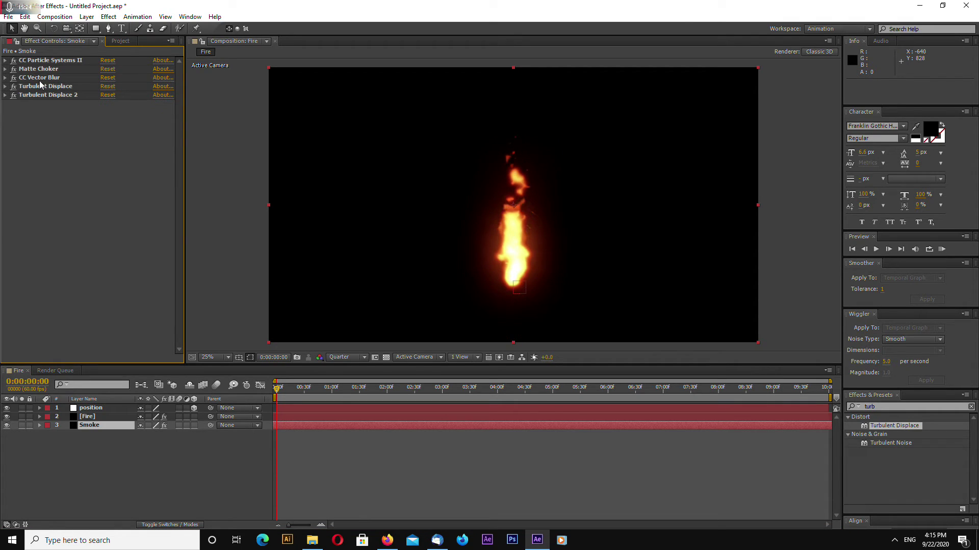
pyautogui.click(39, 81)
pyautogui.press('Delete')
pyautogui.click(53, 72)
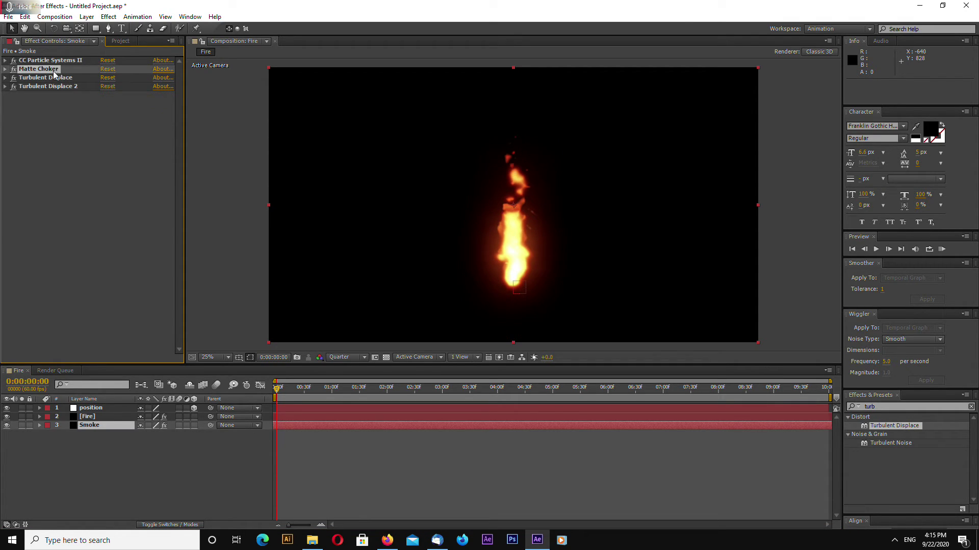
pyautogui.press('Delete')
pyautogui.press("'")
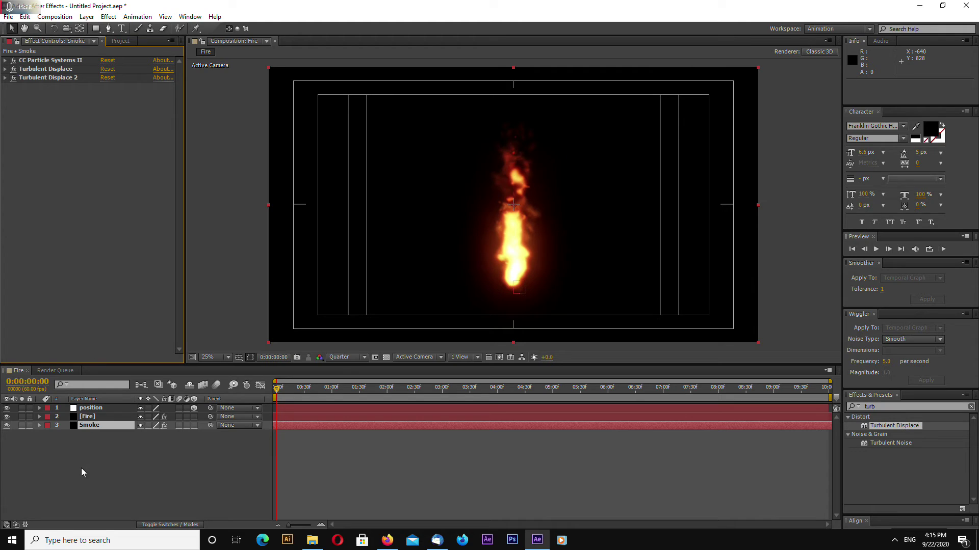
pyautogui.click(83, 426)
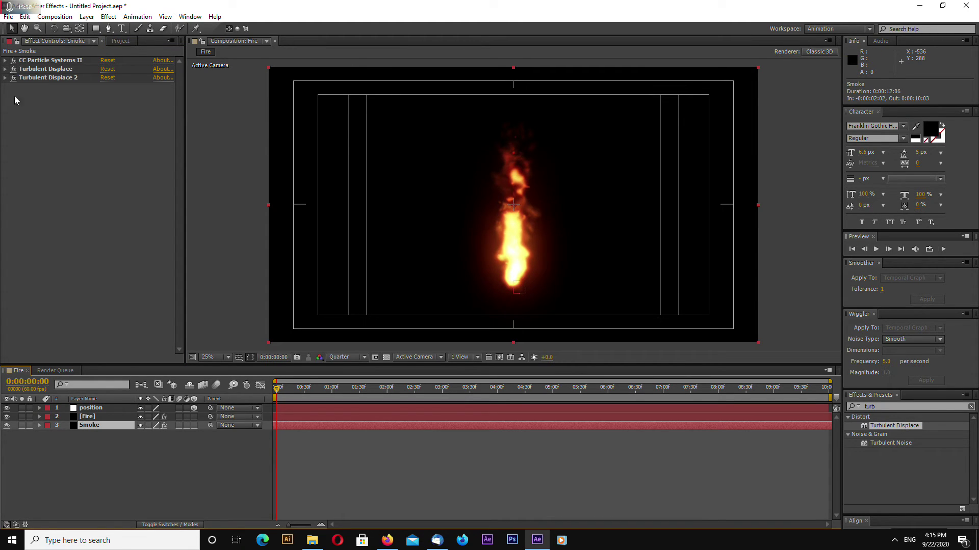
# Set the Smoke layer's CC Particle Systems II Longevity to 1.6 seconds
pyautogui.click(5, 61)
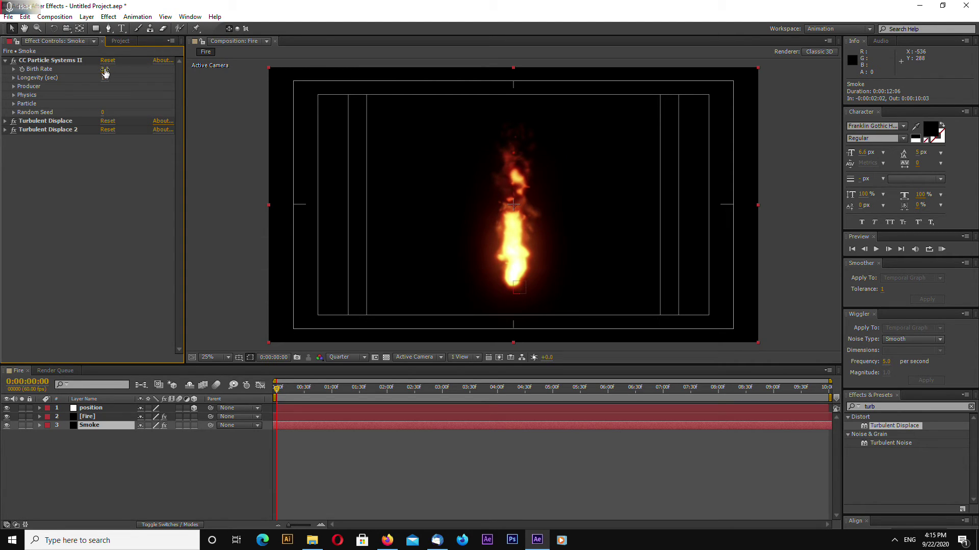
pyautogui.moveTo(107, 82); pyautogui.dragTo(213, 169)
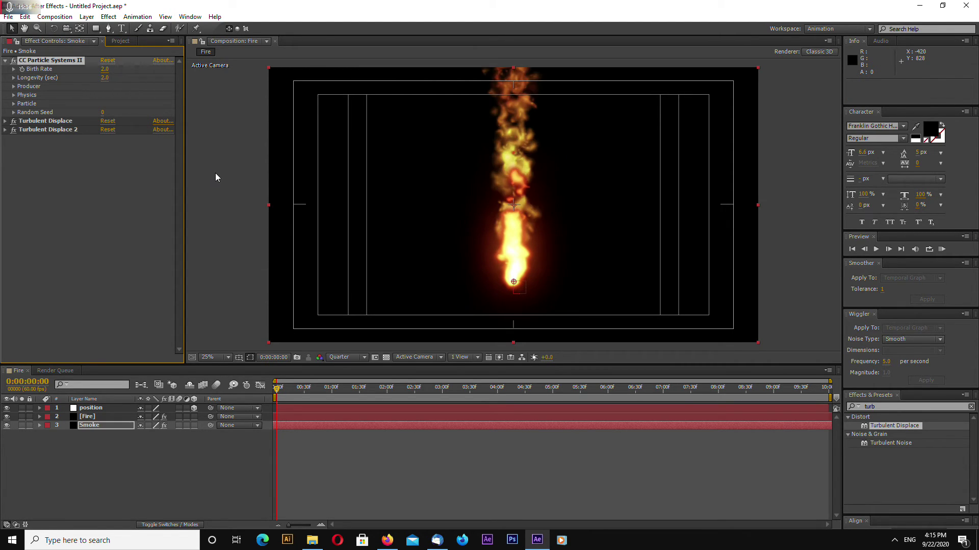
pyautogui.click(105, 78)
pyautogui.write('1.6')
pyautogui.press('Return')
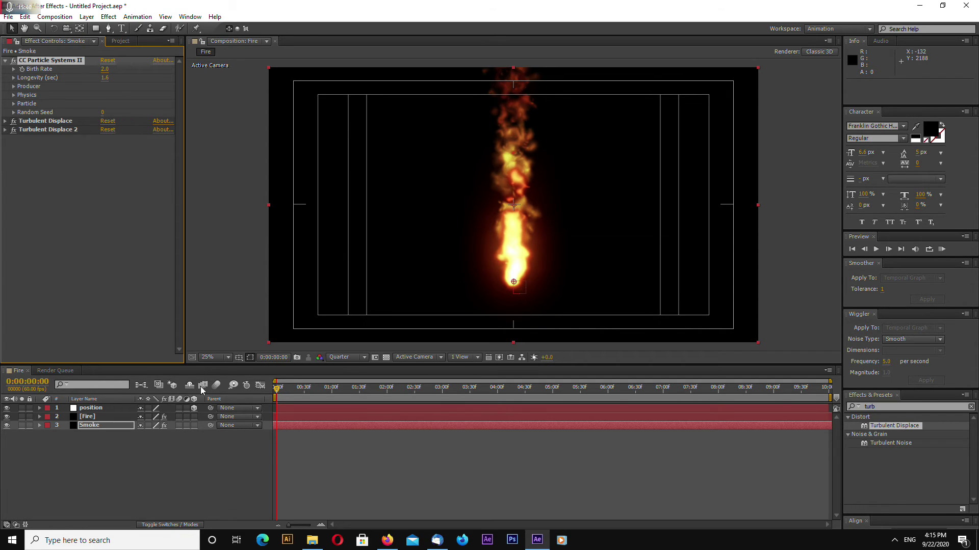
# Toggle the Smoke layer's visibility off and on to compare, then reselect Smoke
pyautogui.click(87, 417)
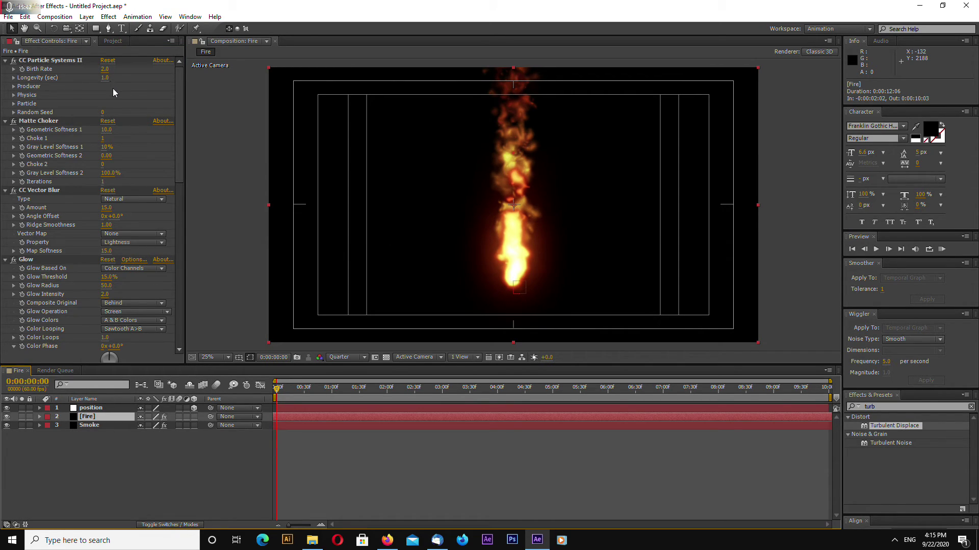
pyautogui.click(7, 426)
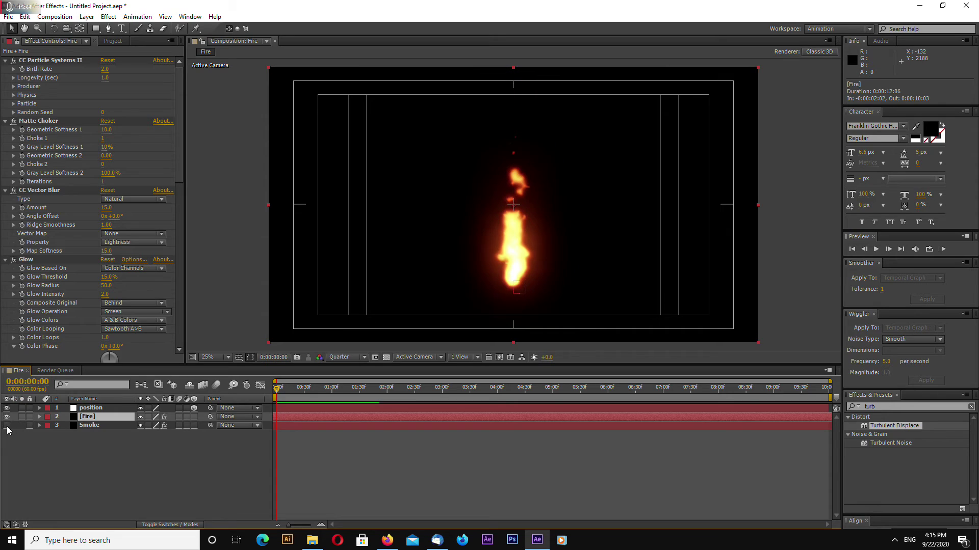
pyautogui.click(7, 425)
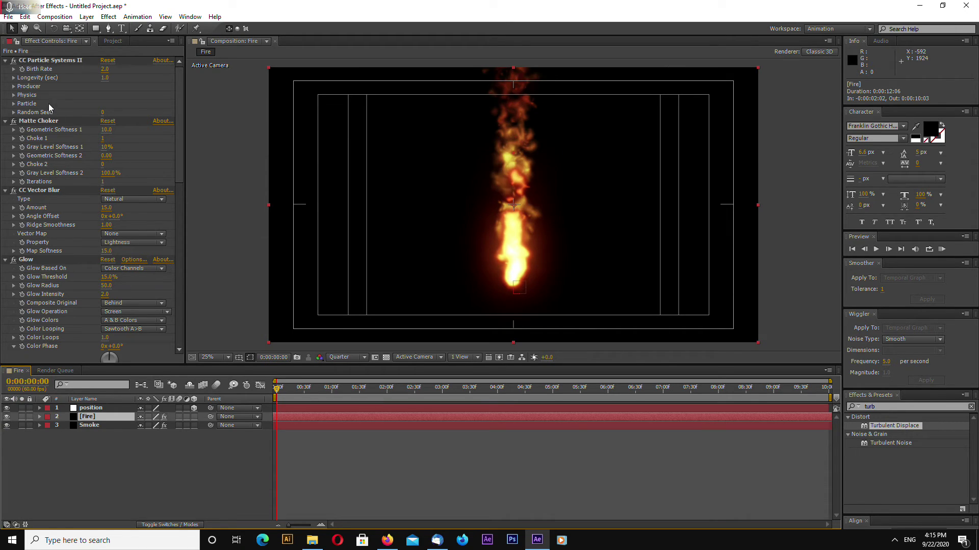
pyautogui.click(110, 428)
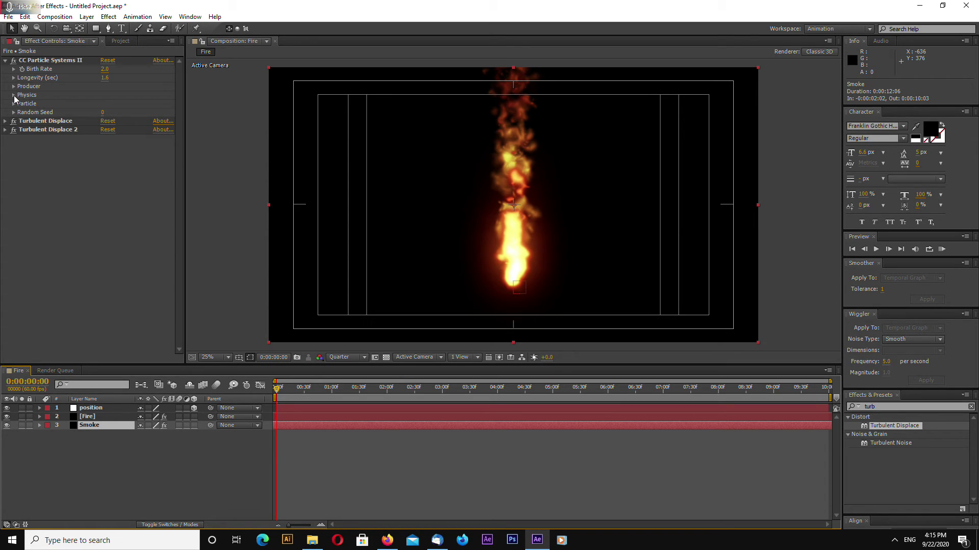
# In the Particle settings, set Birth Color to FFFFFF and Death Color to 000000
pyautogui.click(14, 96)
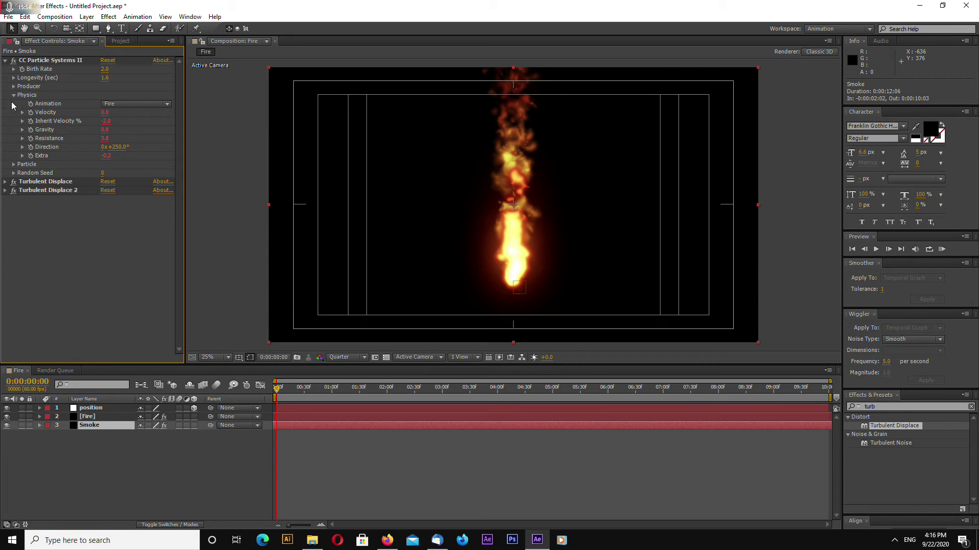
pyautogui.click(14, 95)
pyautogui.click(14, 104)
pyautogui.click(106, 182)
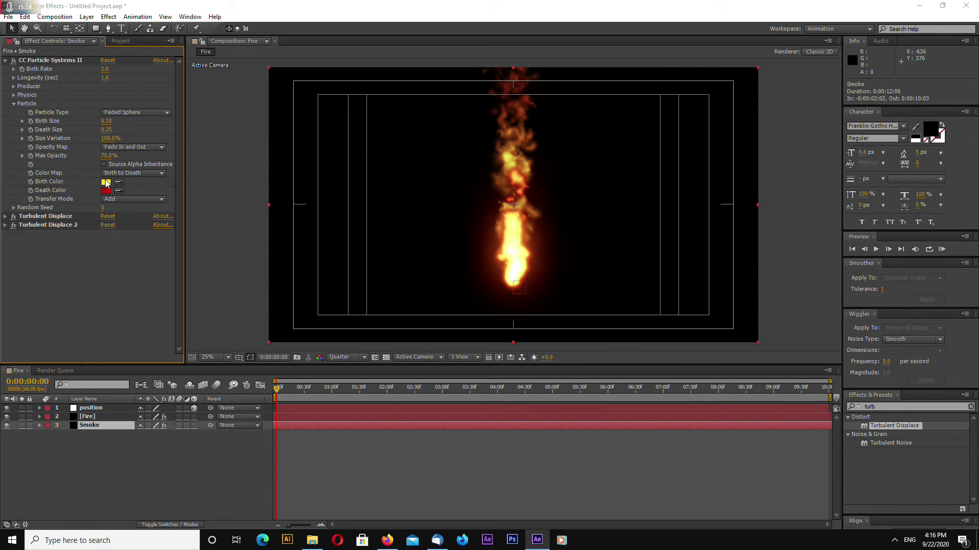
pyautogui.write('FFFFFF')
pyautogui.click(258, 212)
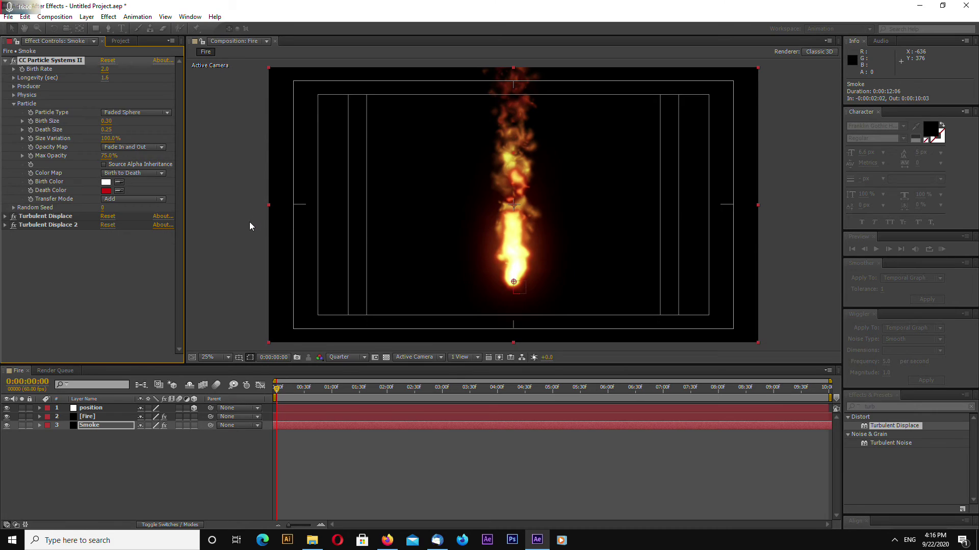
pyautogui.click(106, 192)
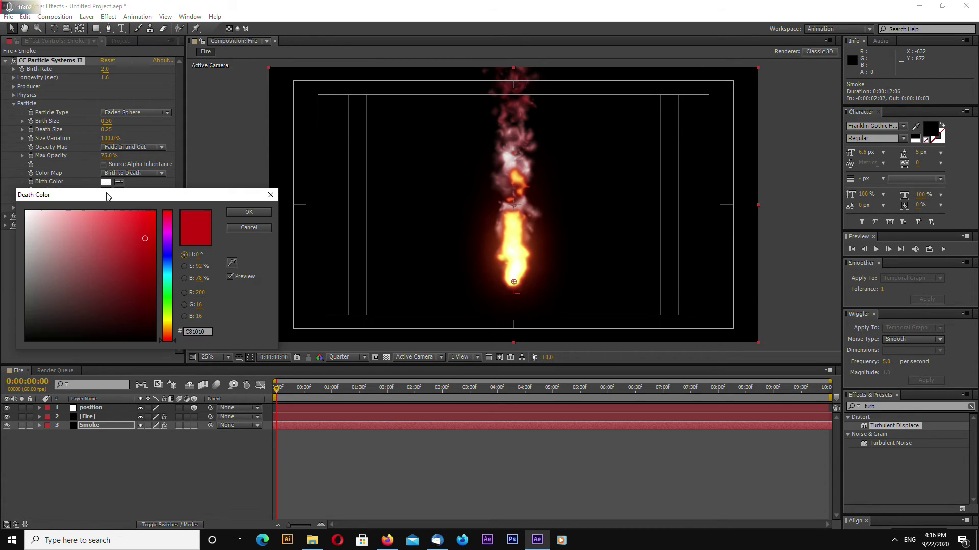
pyautogui.write('000000')
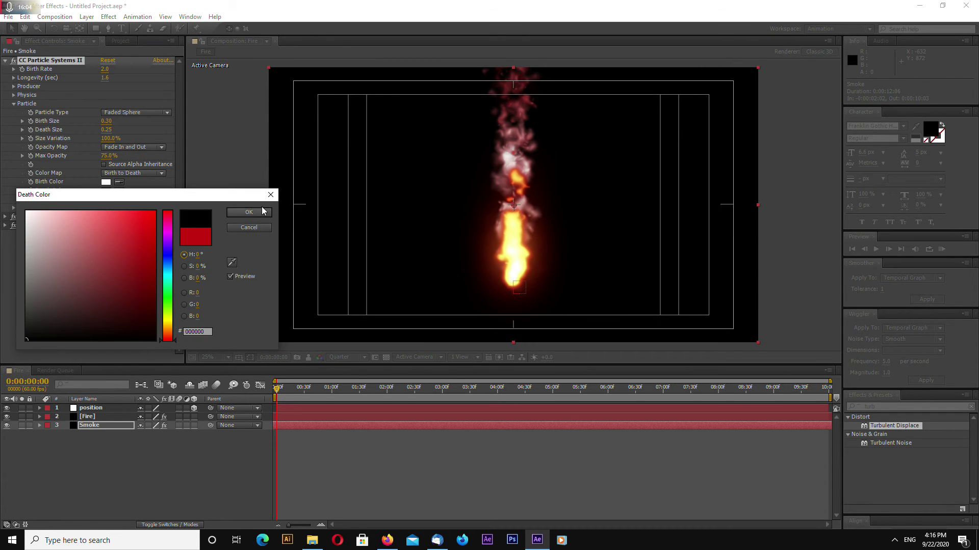
pyautogui.click(259, 212)
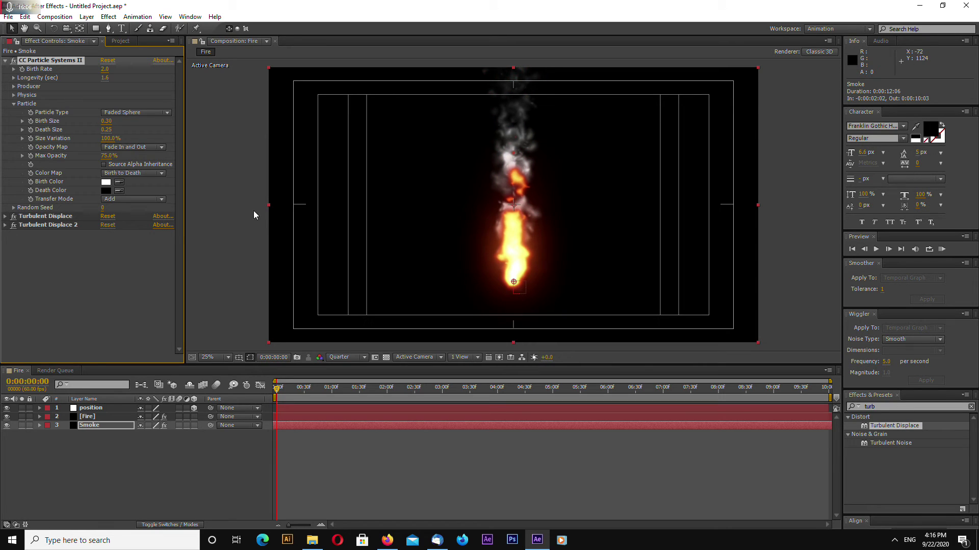
# Set the smoke's Max Opacity to 10% and scrub from 0:00:01:23 to check it
pyautogui.click(107, 156)
pyautogui.write('10')
pyautogui.press('Return')
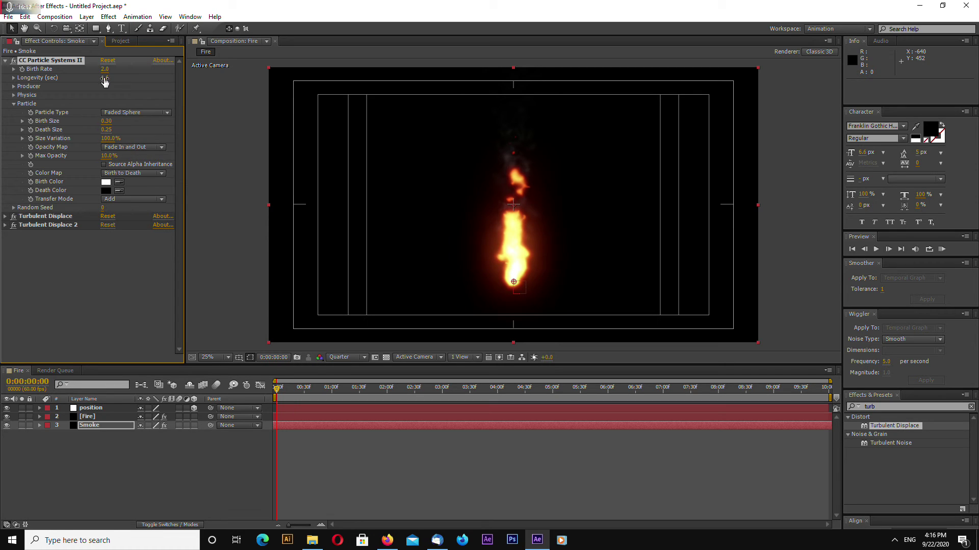
pyautogui.click(352, 390)
pyautogui.moveTo(353, 392); pyautogui.dragTo(487, 388)
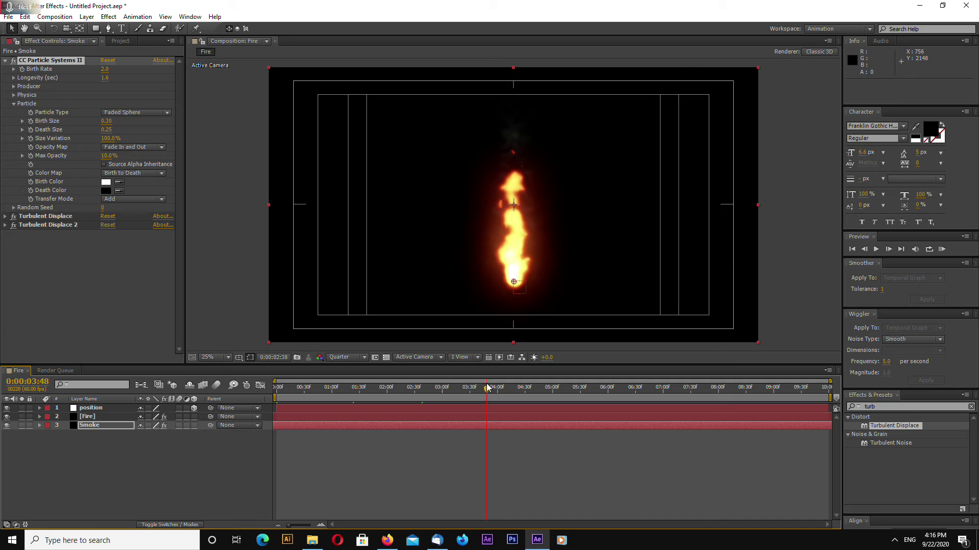
# Set the smoke's Longevity to 2.0 seconds and Birth Rate to 3.0
pyautogui.click(107, 79)
pyautogui.write('2')
pyautogui.press('Return')
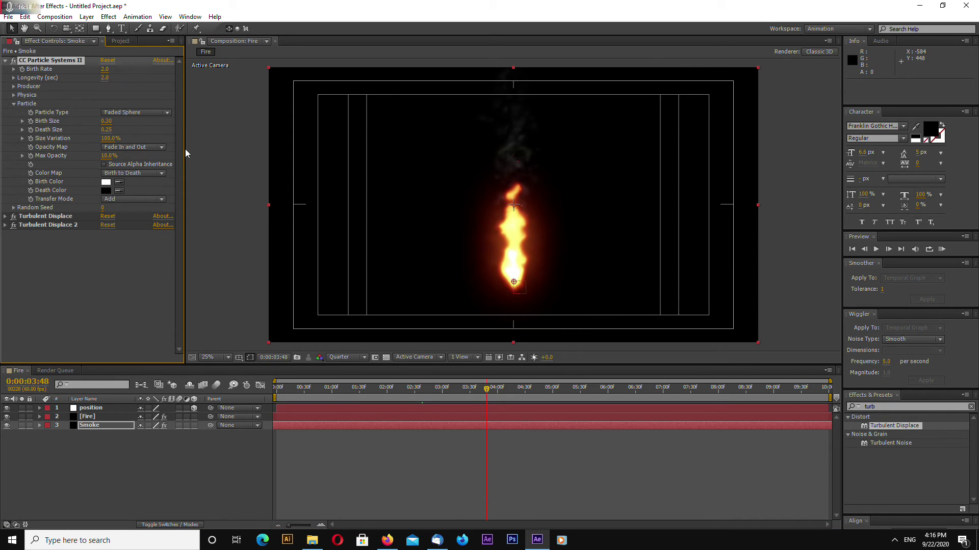
pyautogui.click(106, 70)
pyautogui.write('3')
pyautogui.press('Return')
# Set Death and Birth Size to 0.40, lower Max Opacity to 7%, and preview
pyautogui.click(110, 130)
pyautogui.write('0.4')
pyautogui.press('Return')
pyautogui.click(110, 122)
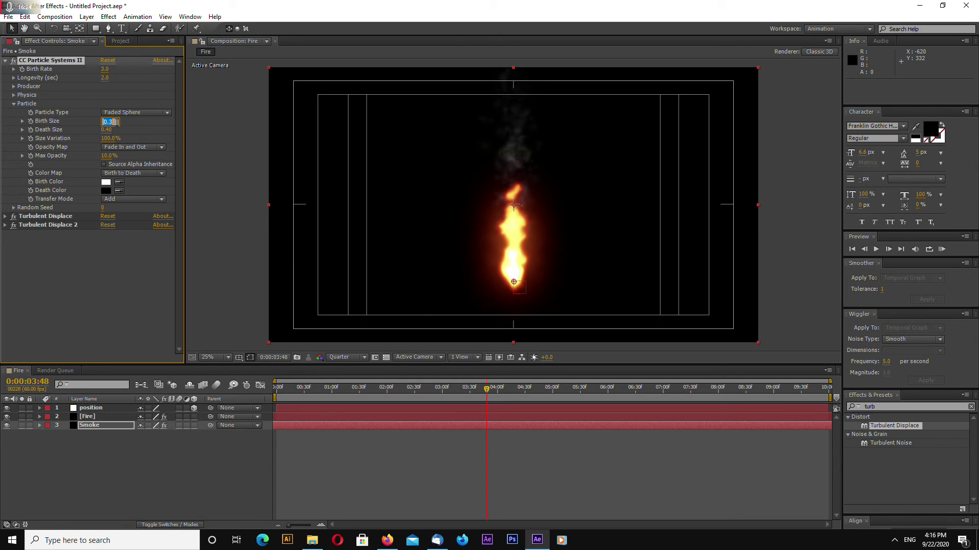
pyautogui.write('0.5')
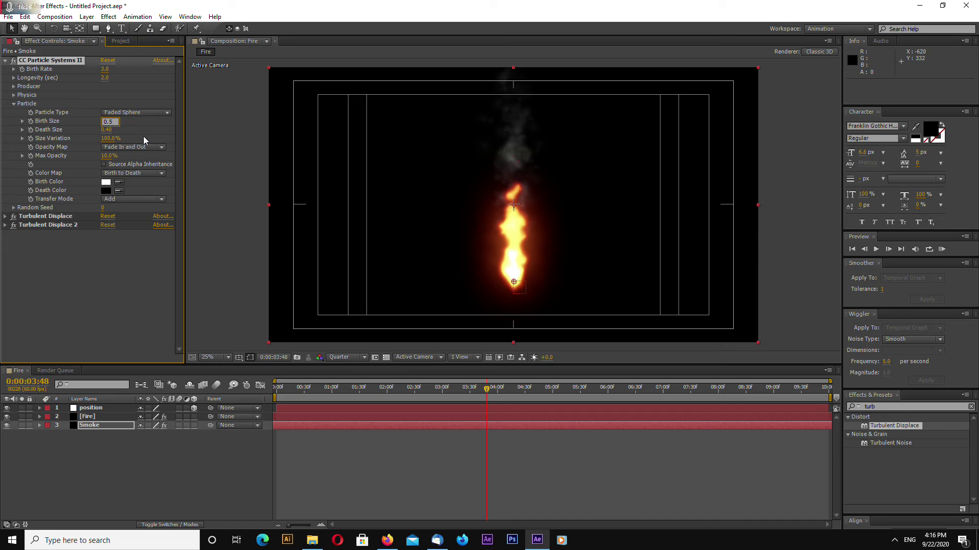
pyautogui.press('Return')
pyautogui.click(109, 122)
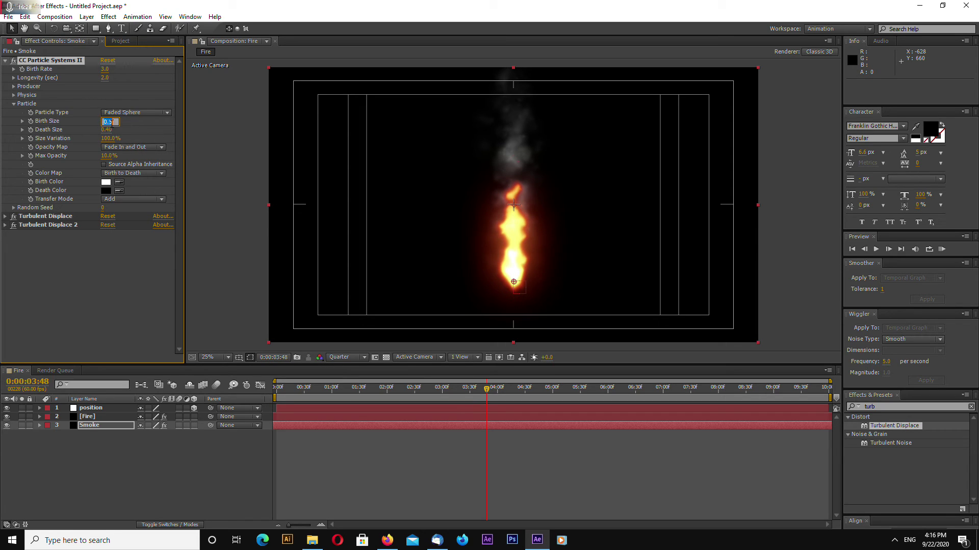
pyautogui.write('0.4')
pyautogui.press('Return')
pyautogui.moveTo(108, 160); pyautogui.dragTo(100, 160)
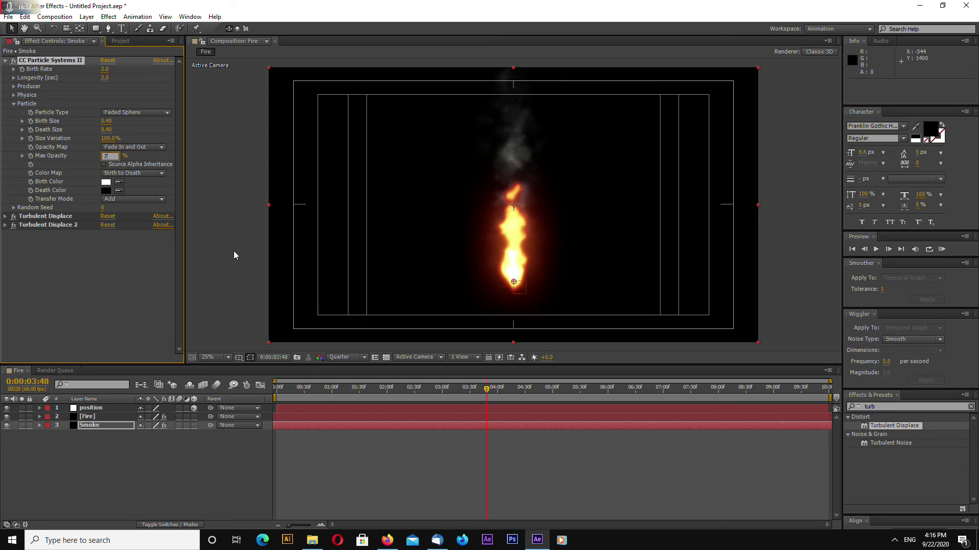
pyautogui.press('h')
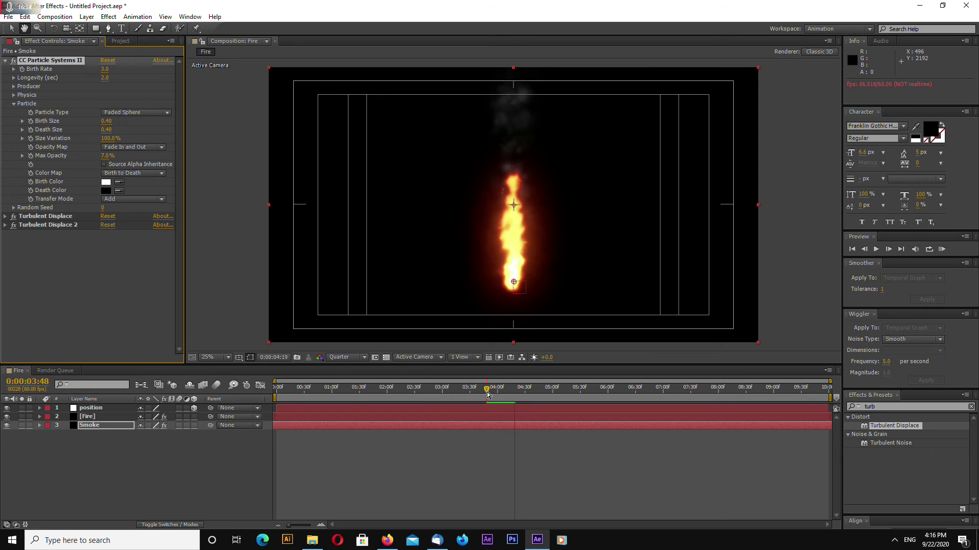
# Set the Fire layer's particle Longevity to 0.8 seconds, preview, and return to the start
pyautogui.press('space')
pyautogui.click(108, 417)
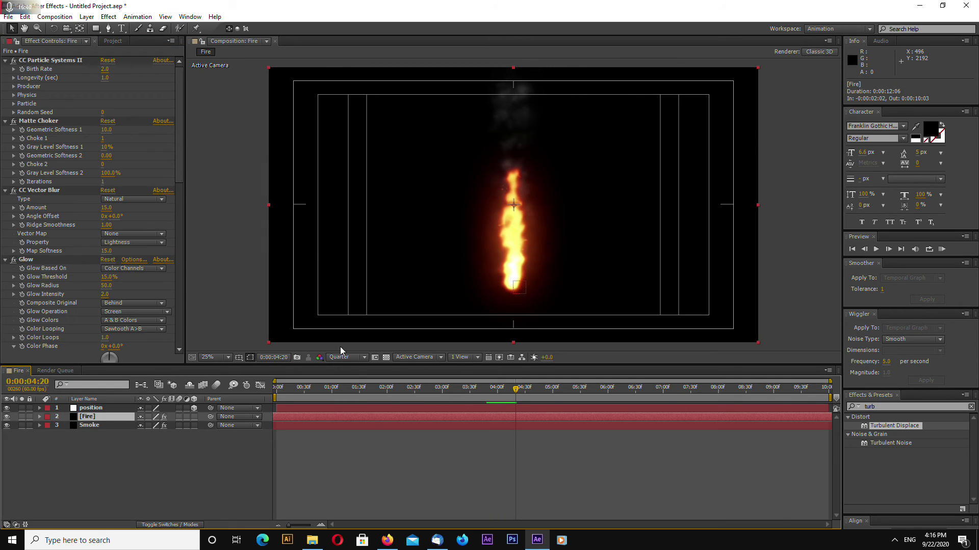
pyautogui.click(105, 78)
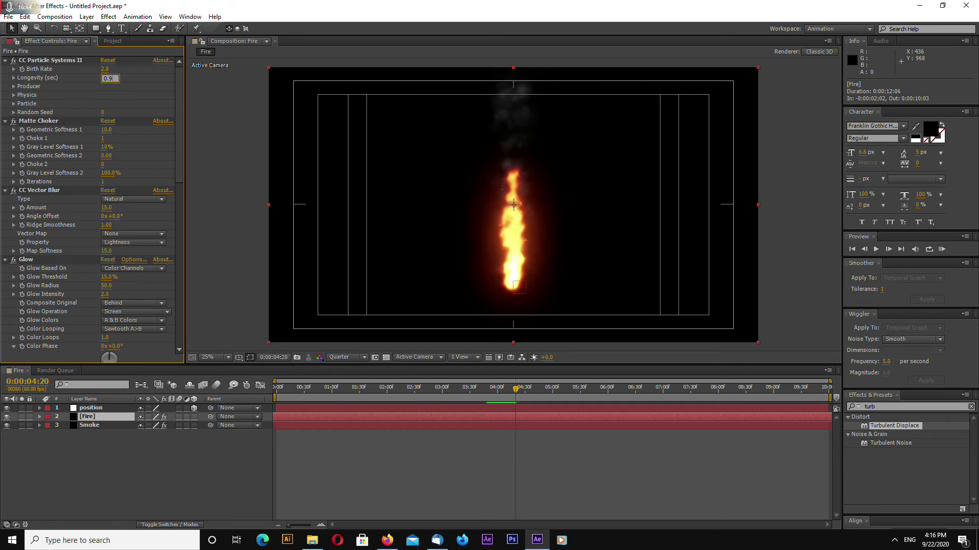
pyautogui.write('0.8')
pyautogui.press('Return')
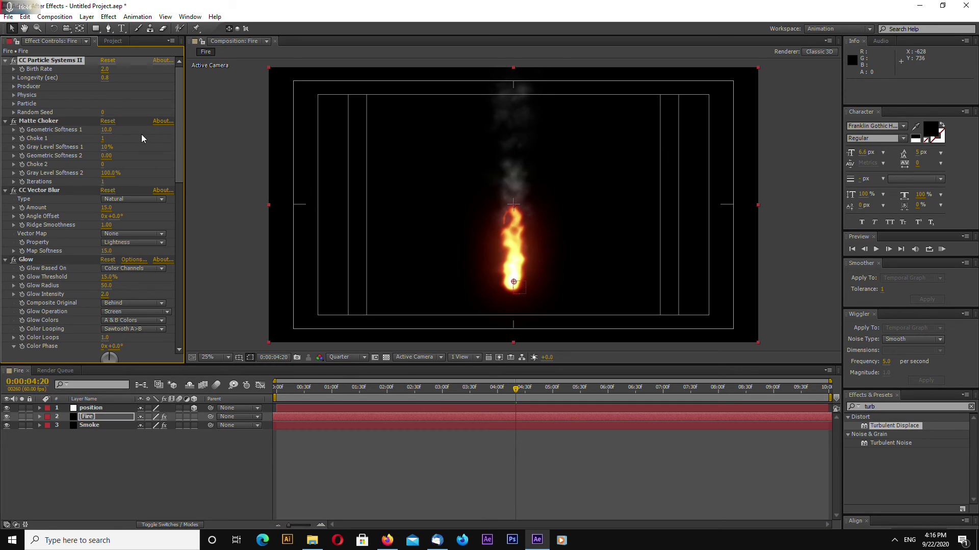
pyautogui.click(106, 79)
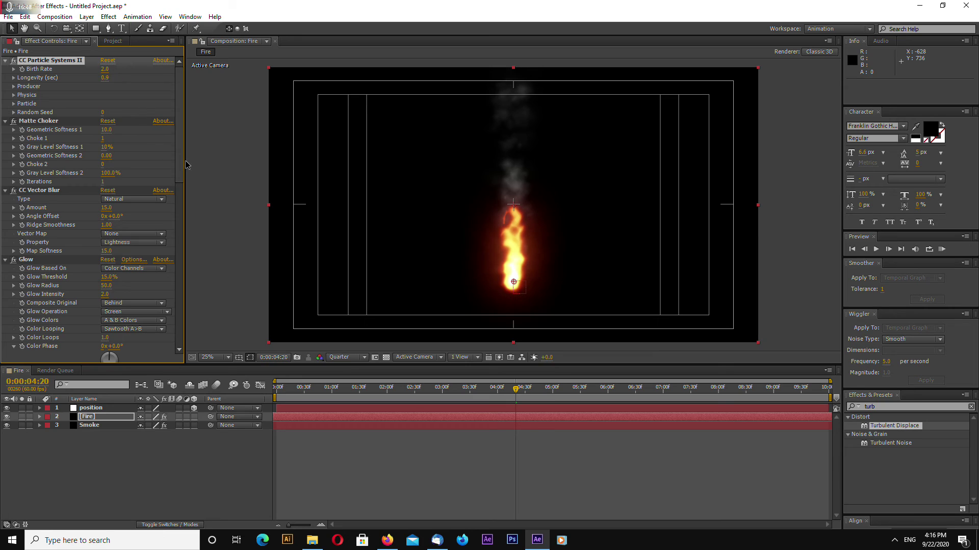
pyautogui.press('space')
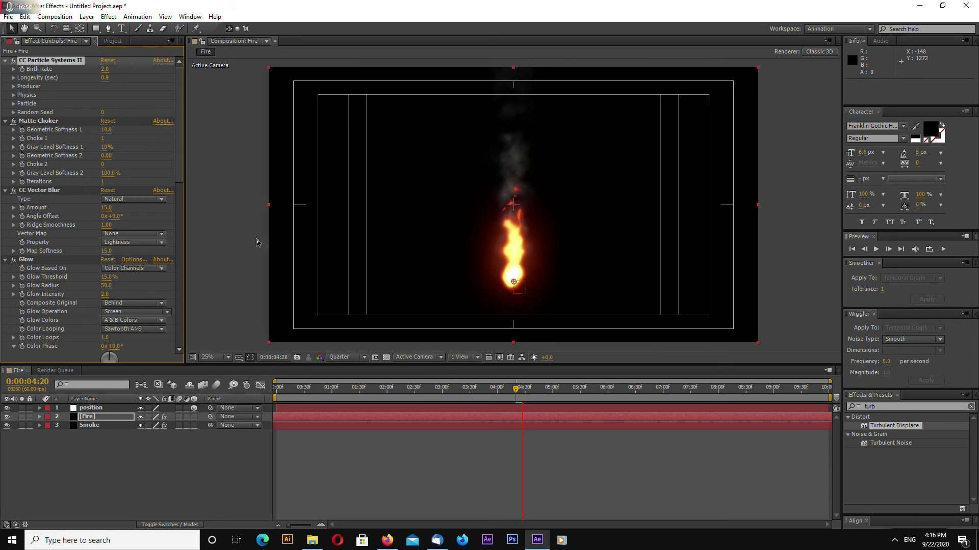
pyautogui.moveTo(515, 390); pyautogui.dragTo(243, 387)
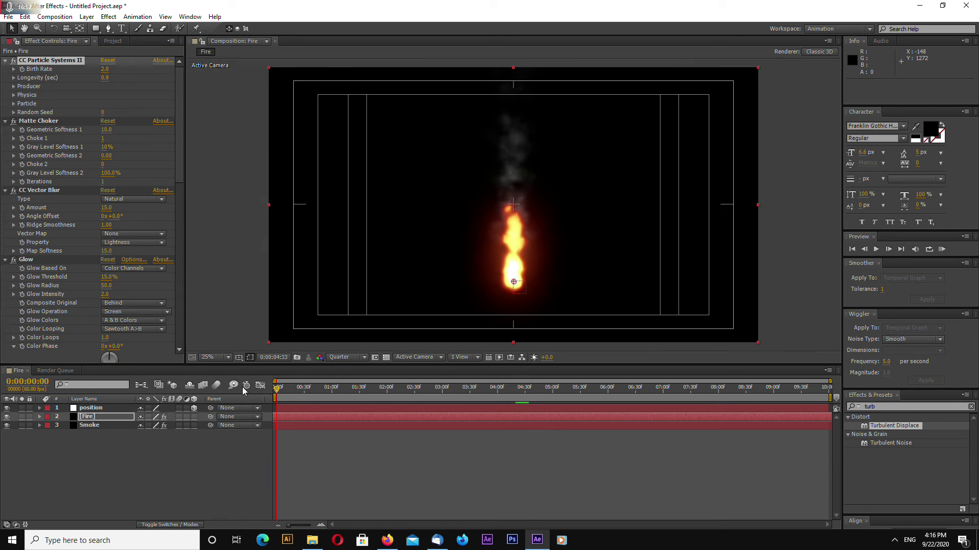
# Collapse all Fire effects in Effect Controls, check Smoke's settings, and reselect Fire
pyautogui.click(5, 60)
pyautogui.click(5, 69)
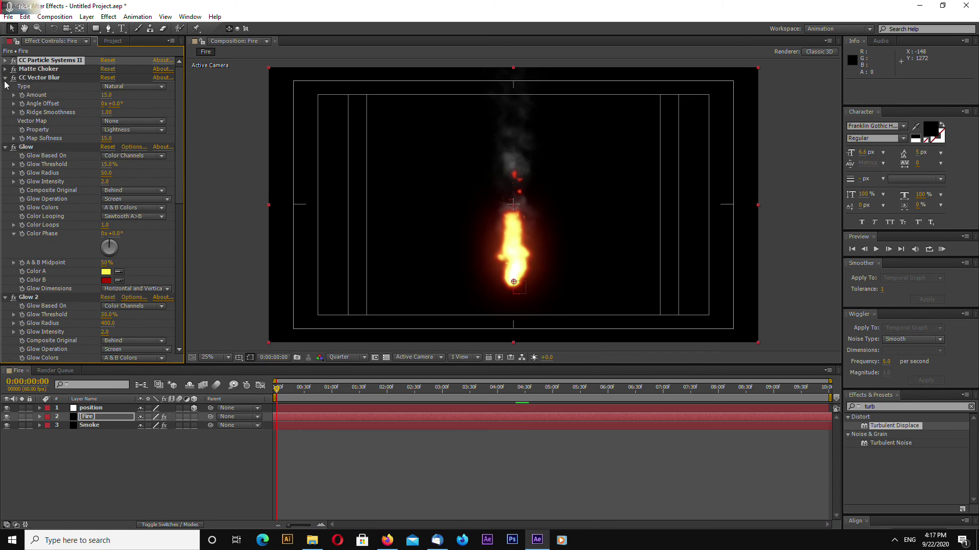
pyautogui.click(5, 77)
pyautogui.click(6, 86)
pyautogui.click(5, 95)
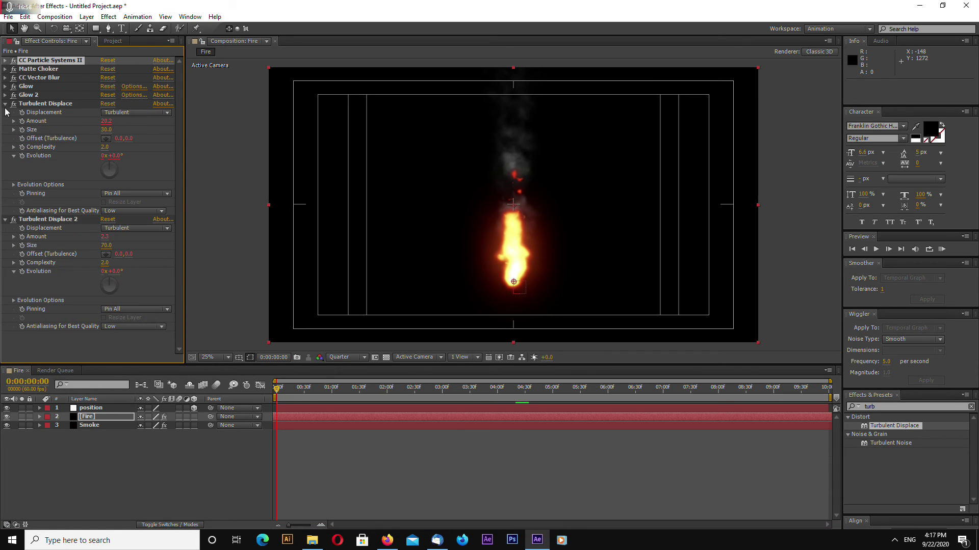
pyautogui.click(6, 103)
pyautogui.click(5, 112)
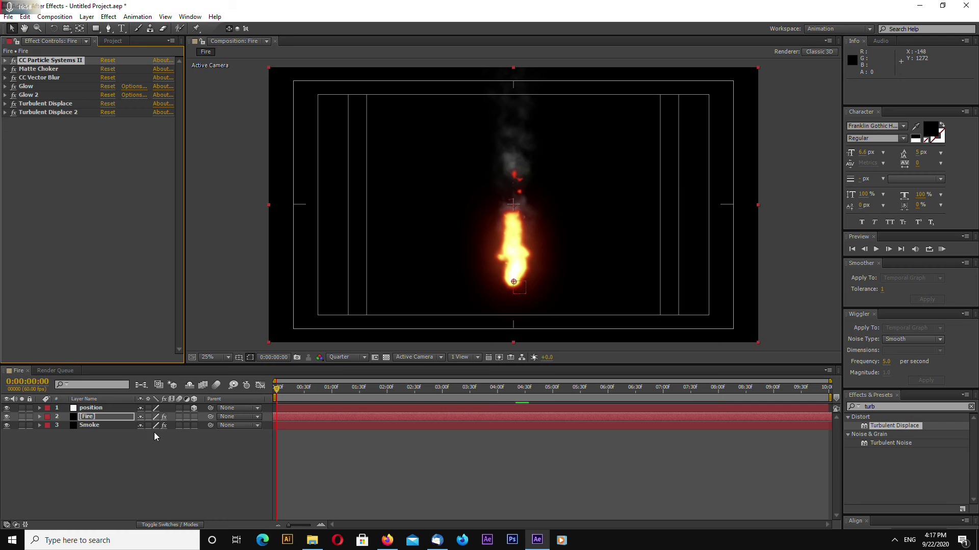
pyautogui.click(153, 452)
pyautogui.click(91, 427)
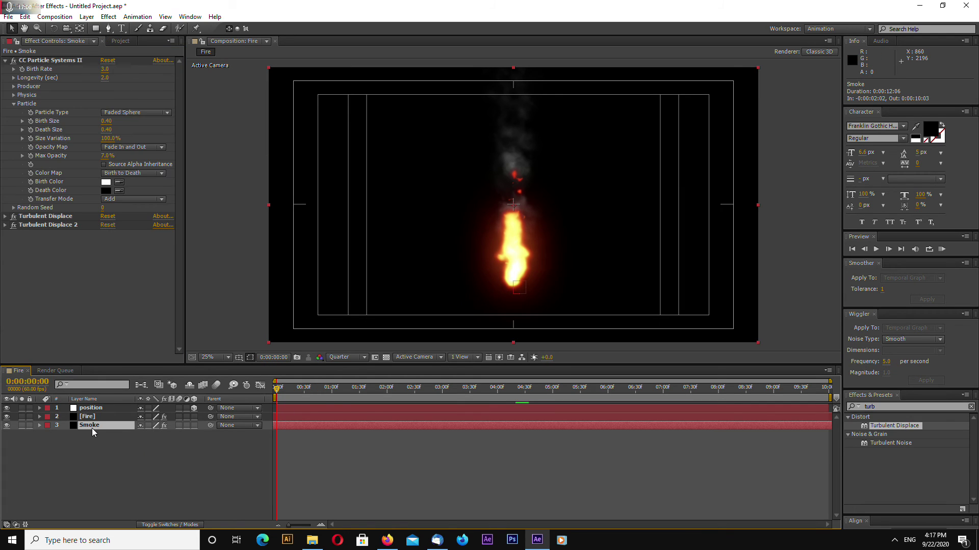
pyautogui.click(95, 418)
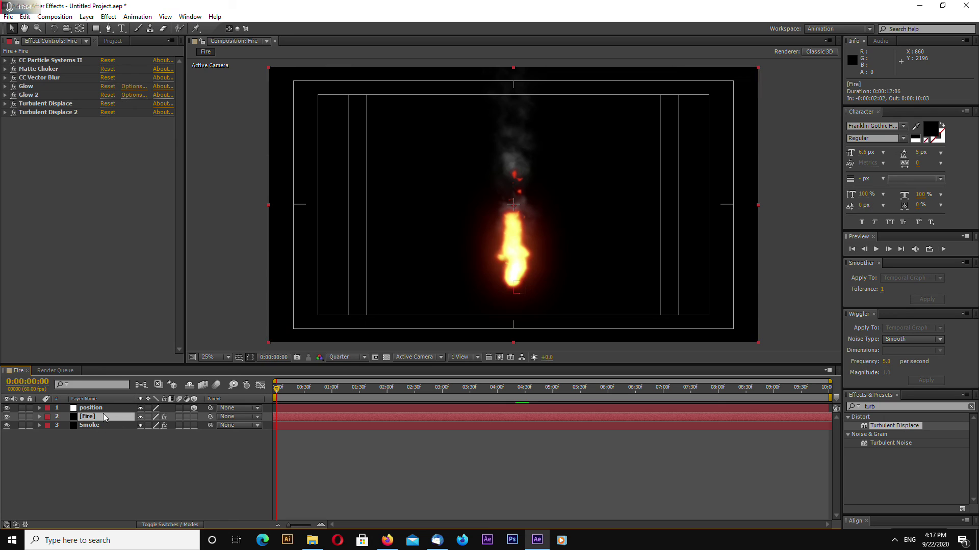
# Move the position null upward in the frame
pyautogui.click(95, 409)
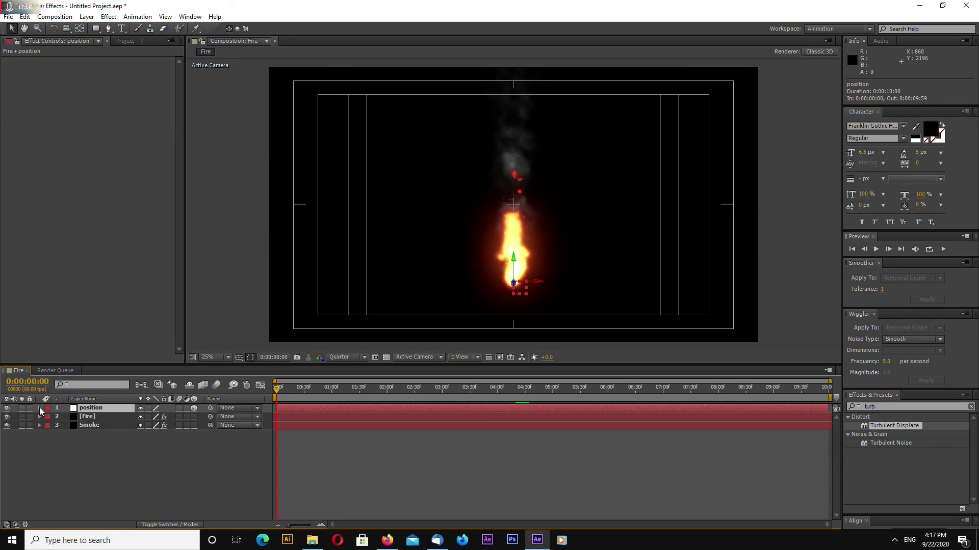
pyautogui.click(40, 408)
pyautogui.click(39, 408)
pyautogui.moveTo(513, 258); pyautogui.dragTo(512, 222)
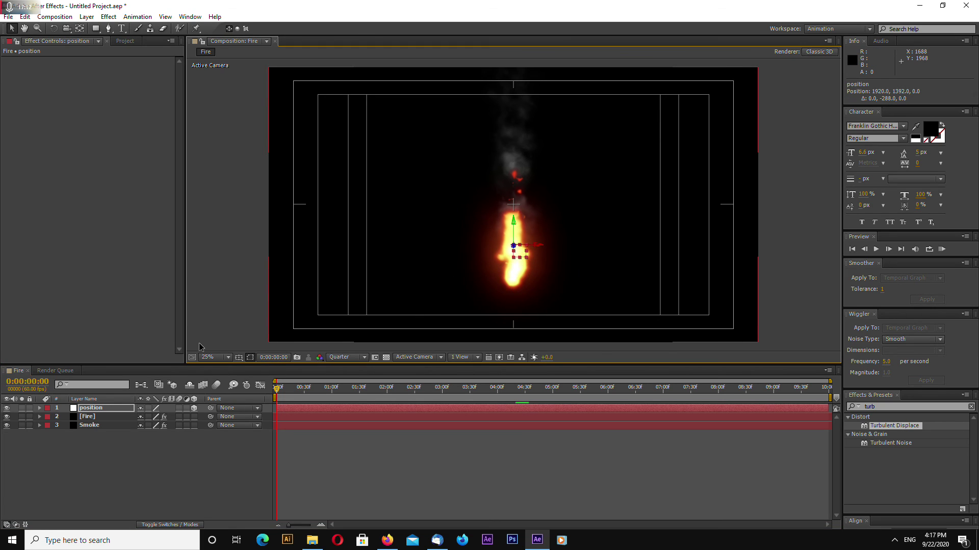
pyautogui.click(35, 409)
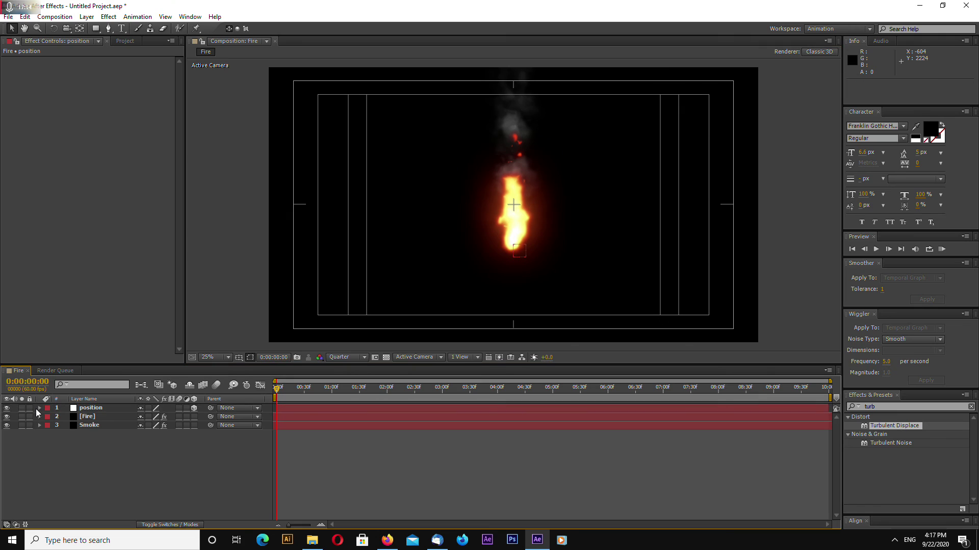
# Add the expression wiggle(2,800) to the null's Position
pyautogui.click(39, 408)
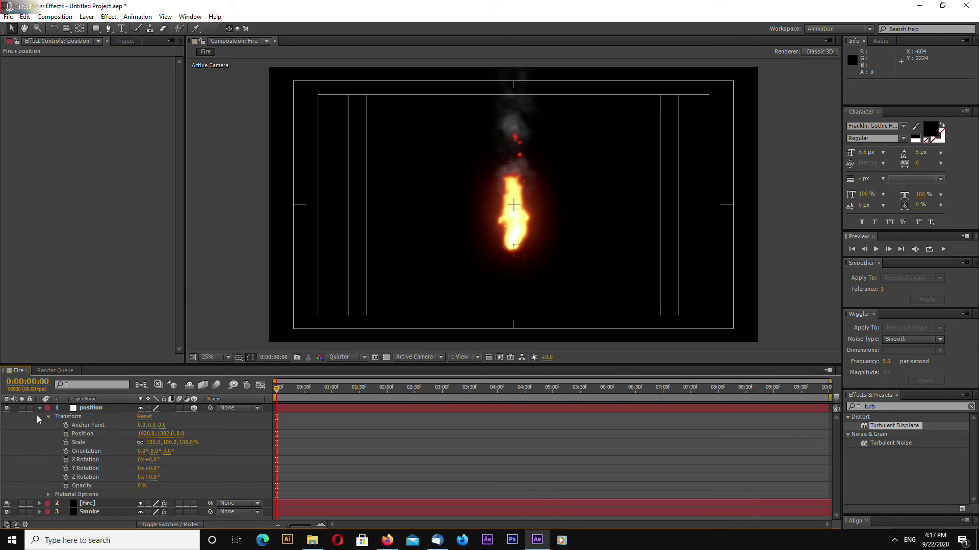
pyautogui.keyDown('alt'); pyautogui.click(67, 434); pyautogui.keyUp('alt')
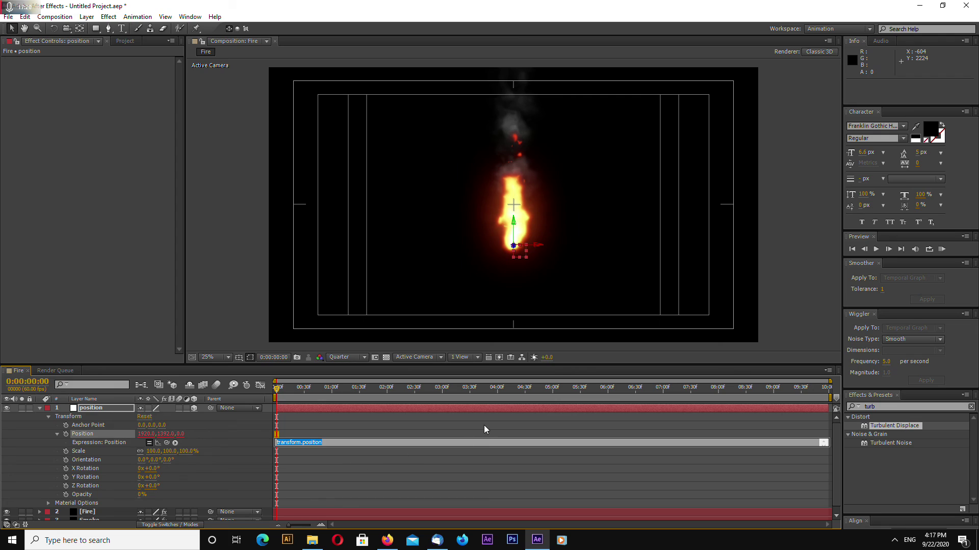
pyautogui.write('wiggle(2,800')
pyautogui.click(207, 230)
pyautogui.press('space')
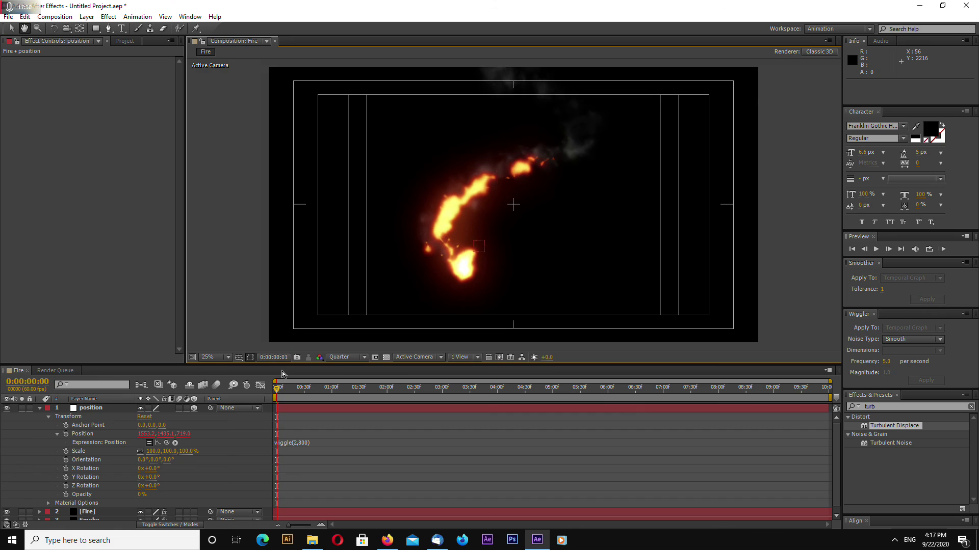